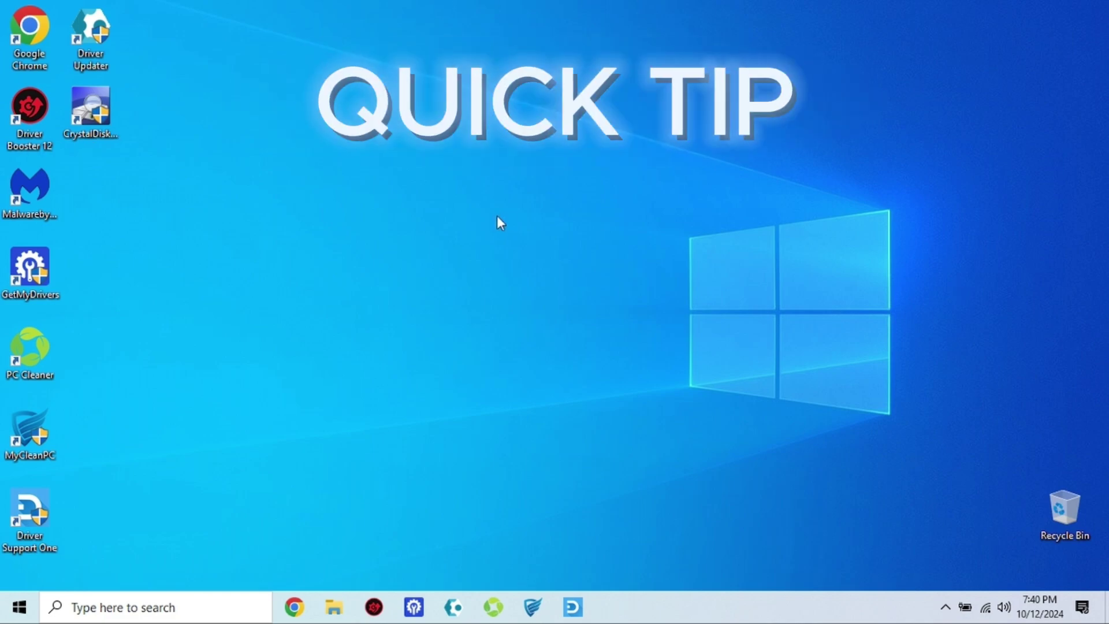
Launch CrystalDiskInfo from the desktop, check the drive health, then close it
left_click(588, 230)
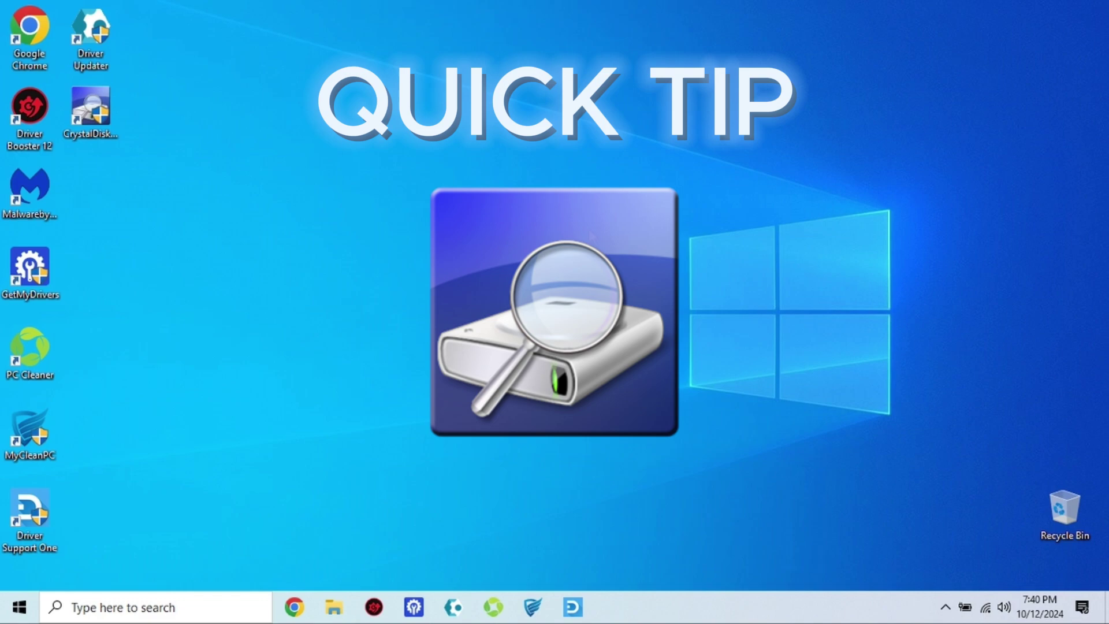
key("c")
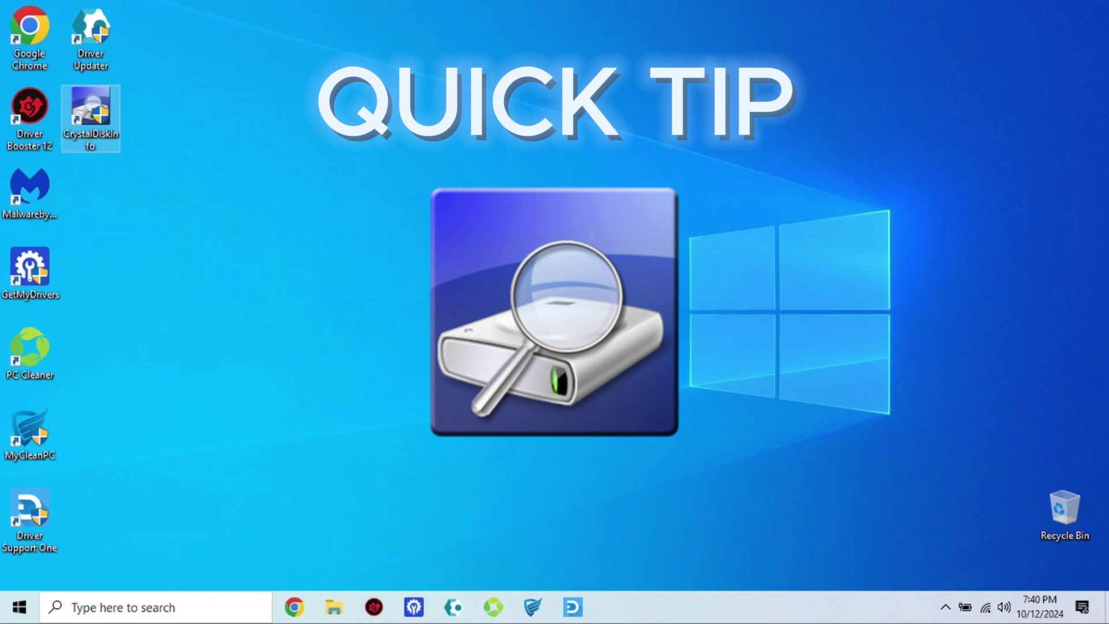
left_click(590, 235)
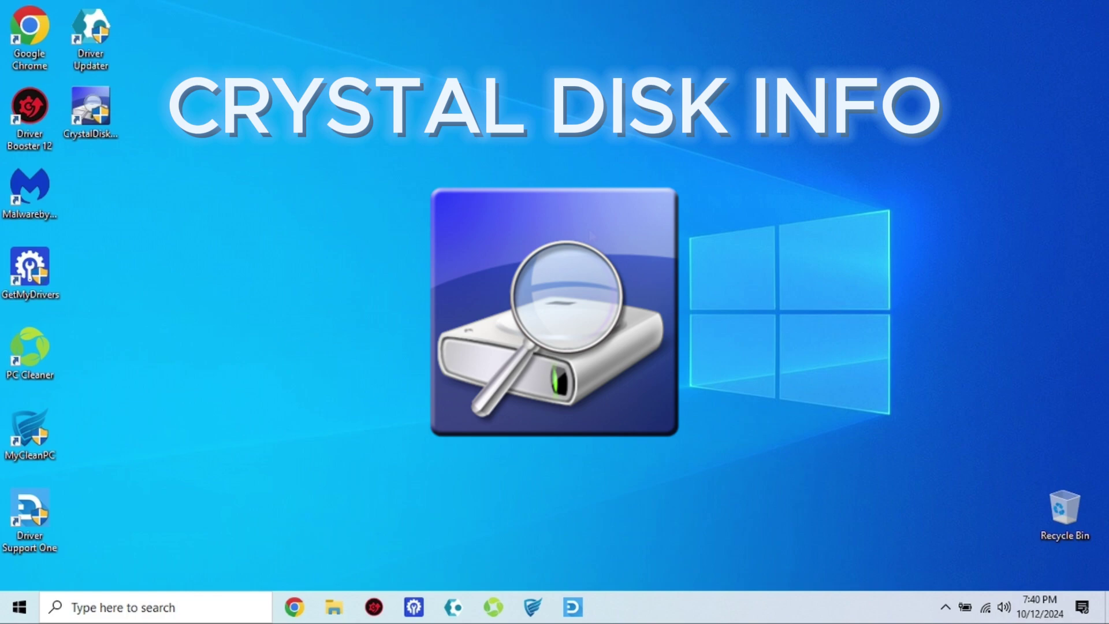
left_click(91, 110)
left_click(91, 109)
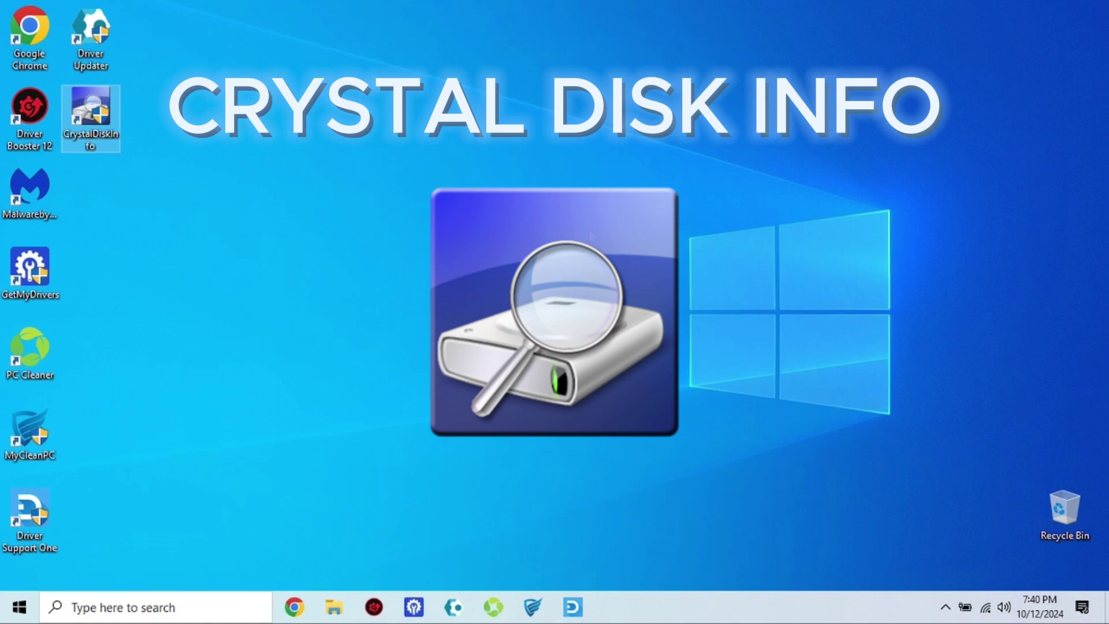
left_click(589, 232)
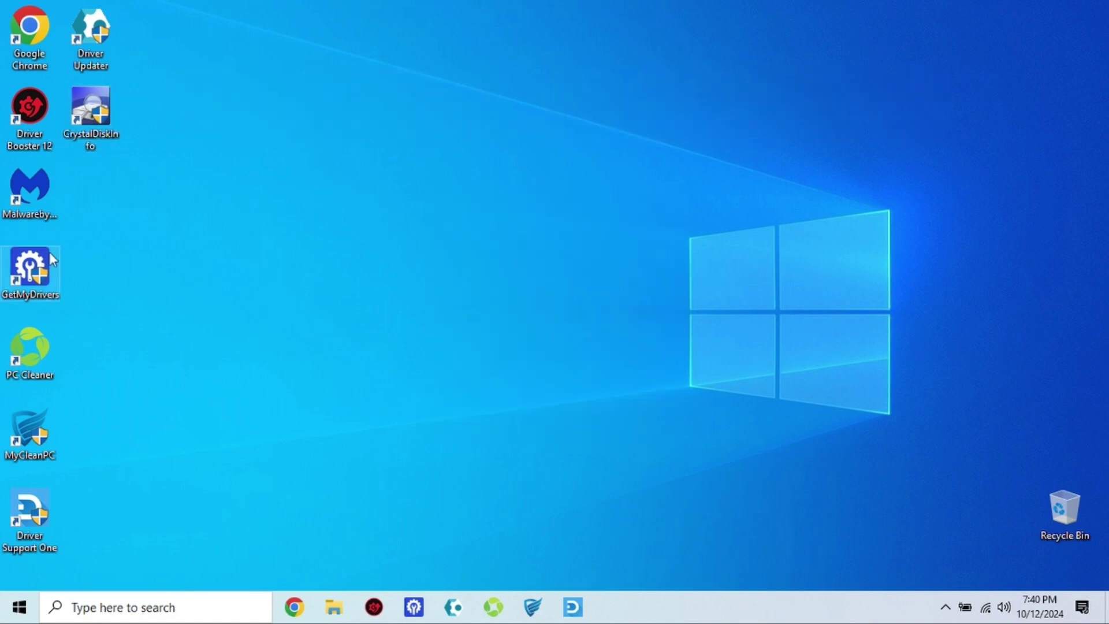
double_click(118, 116)
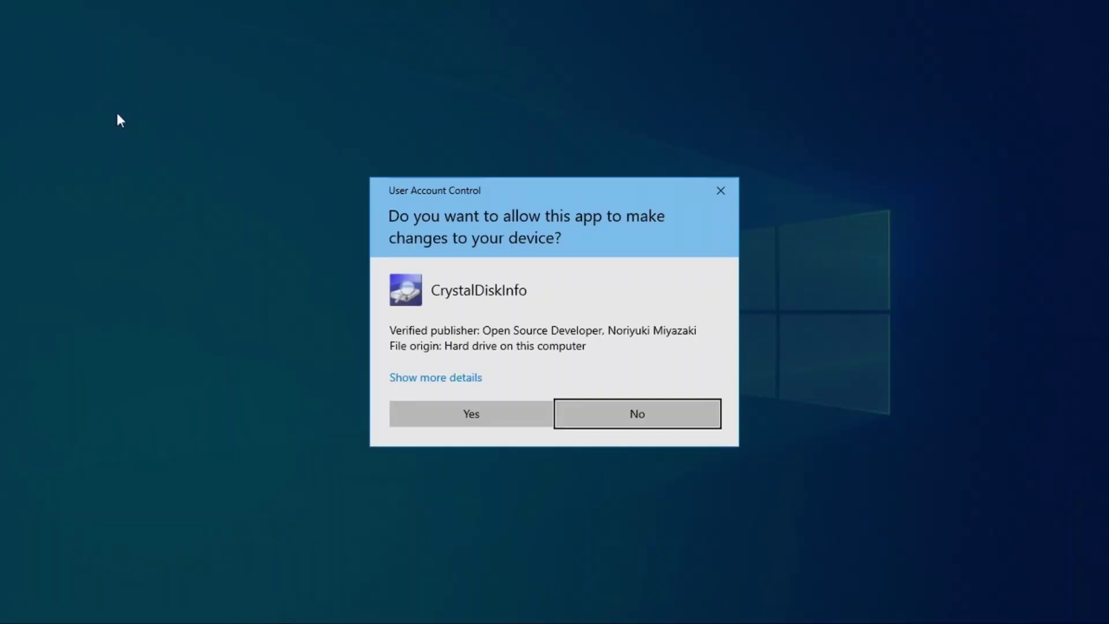
left_click(512, 411)
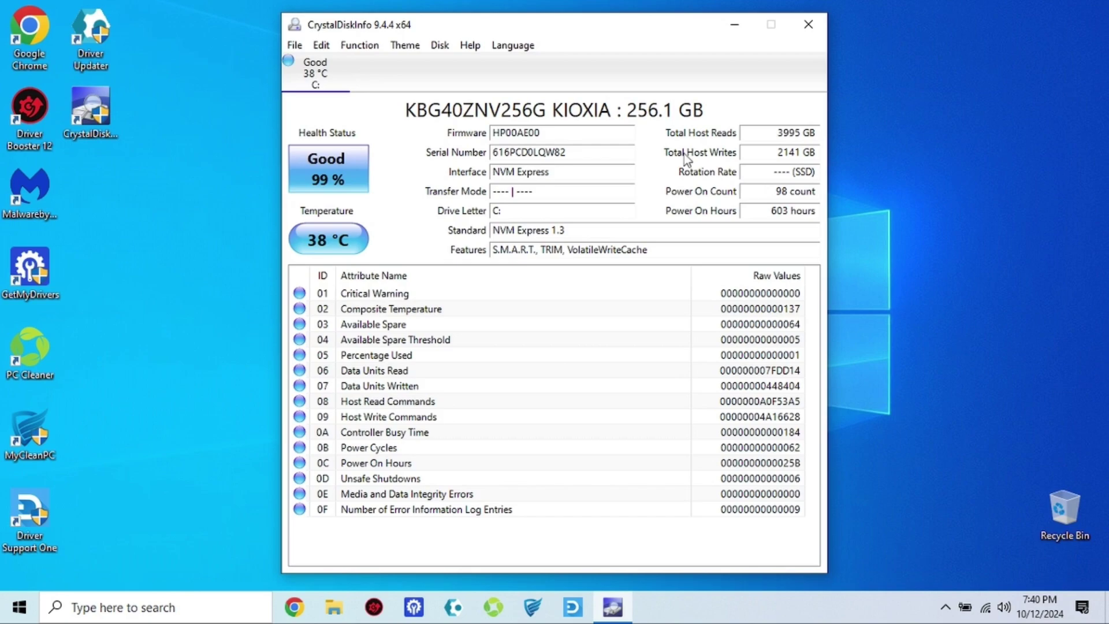
left_click(808, 26)
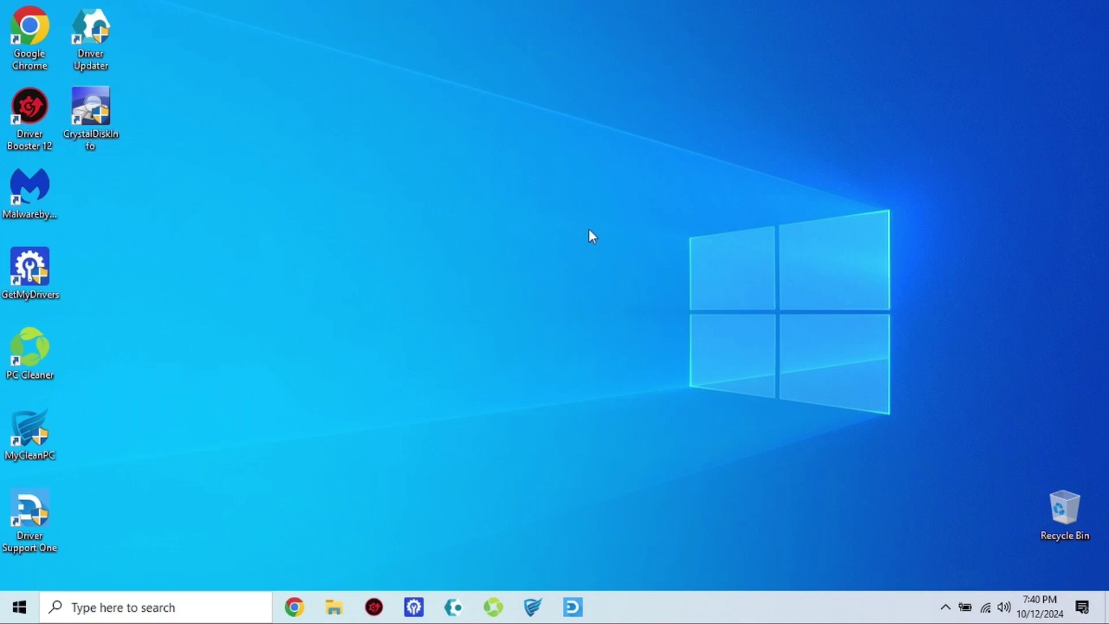
Create a system restore point named 'precleanup' and close System Properties
left_click(209, 601)
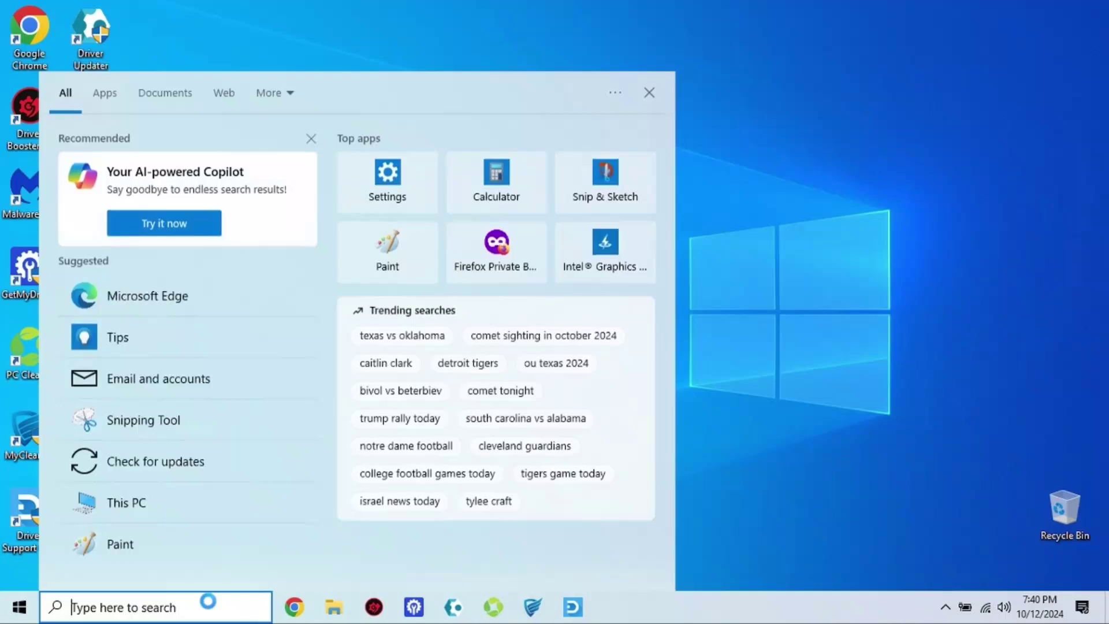
type("rest")
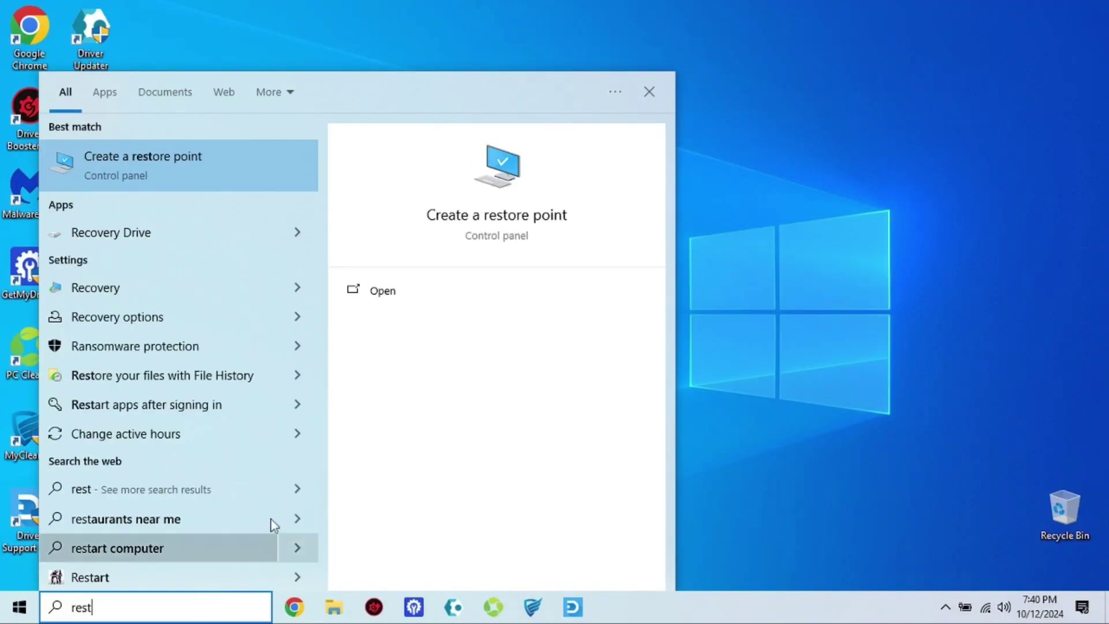
left_click(206, 171)
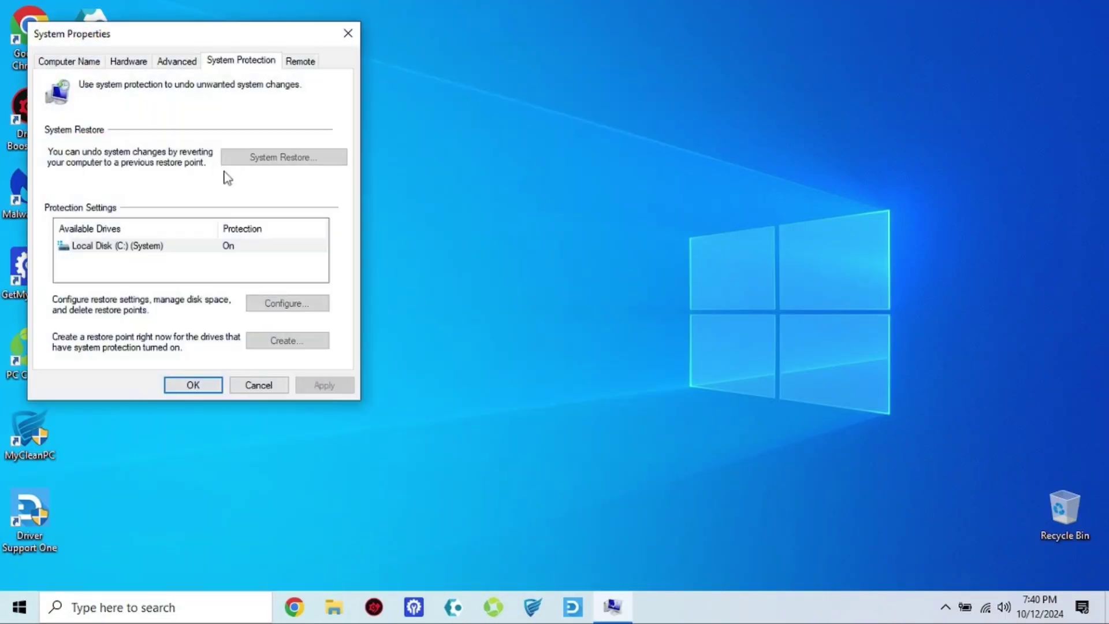
left_click(296, 342)
type("pre")
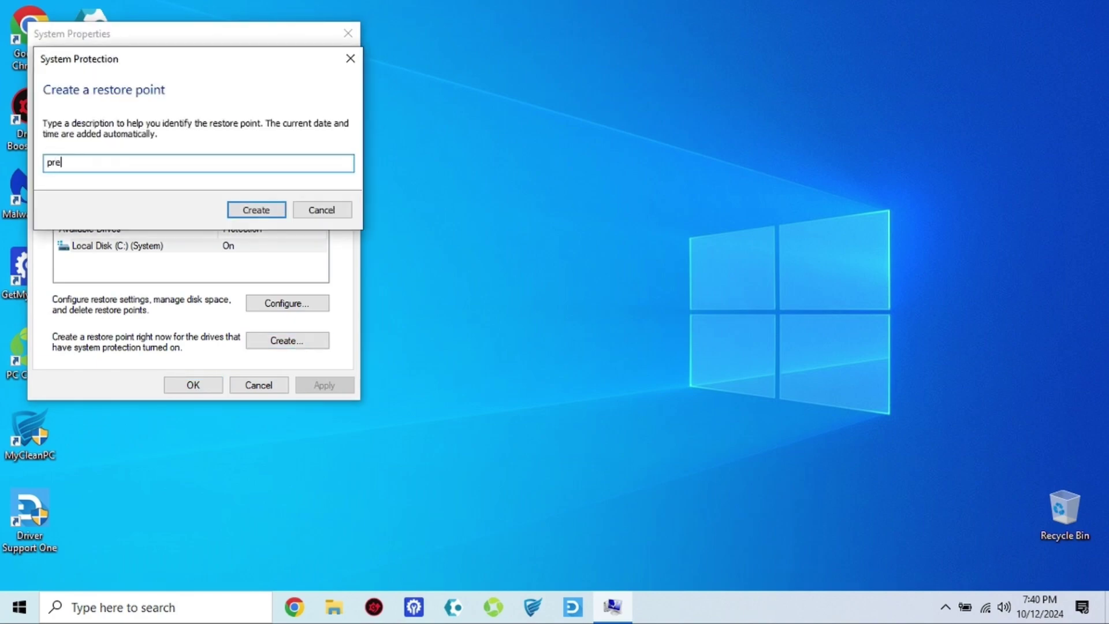
type("cleanup")
key("Return")
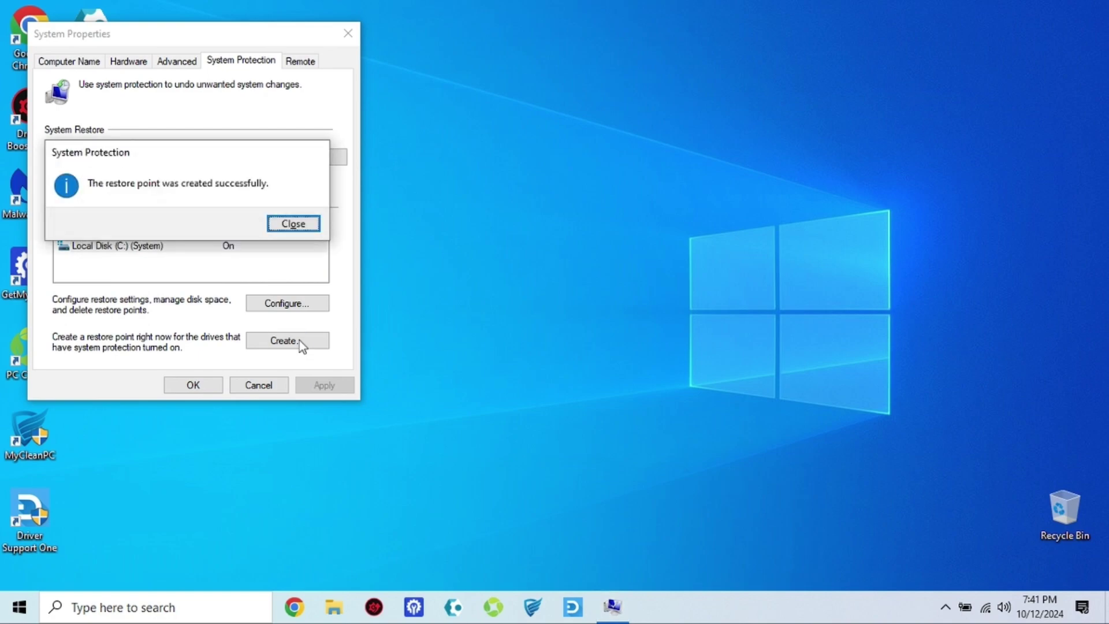
left_click(291, 225)
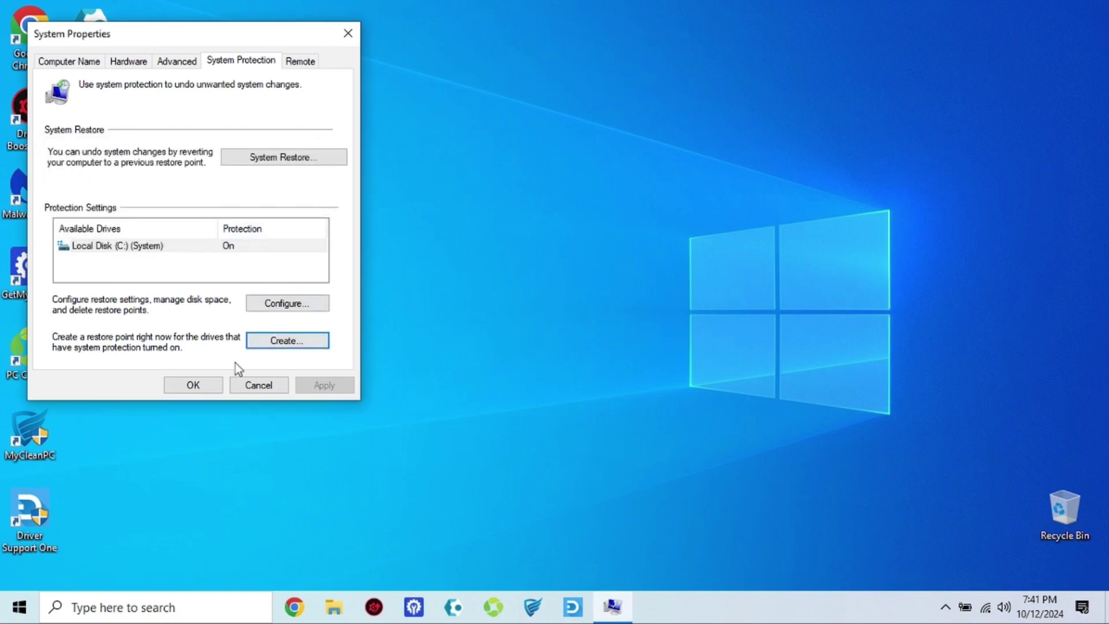
left_click(213, 386)
Open Programs and Features from Control Panel, sorted by install date with the newest first
left_click(172, 607)
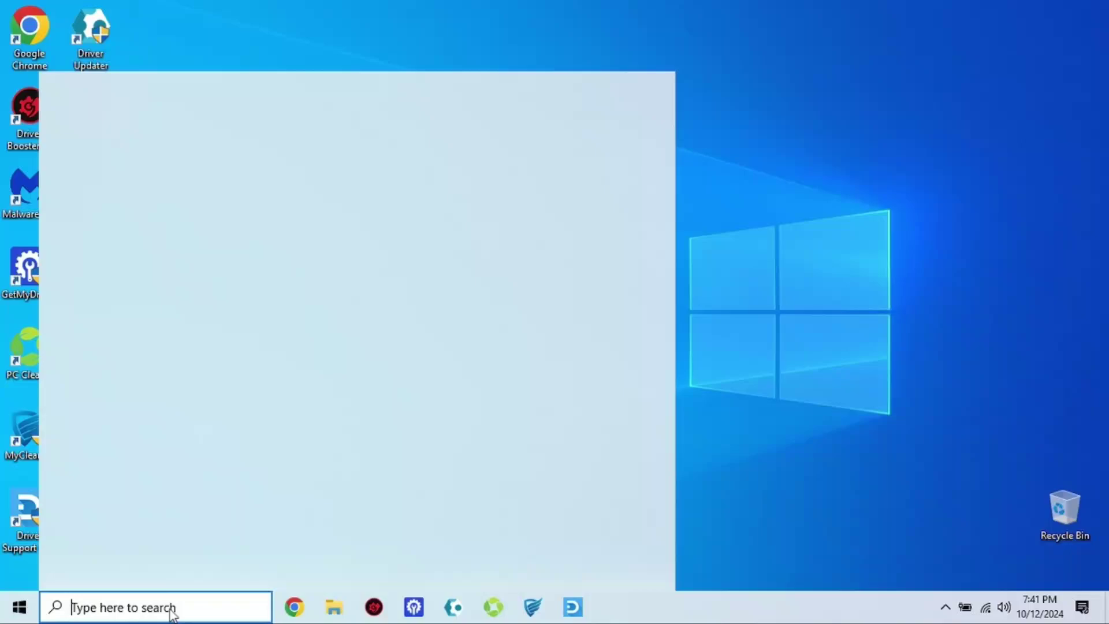
type("contr")
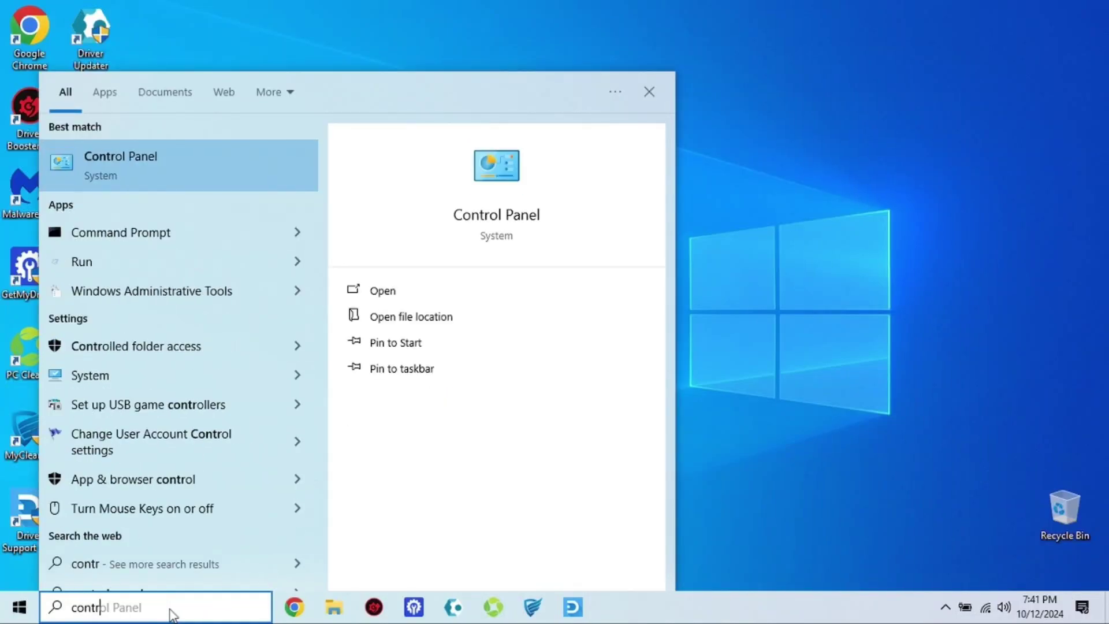
left_click(220, 157)
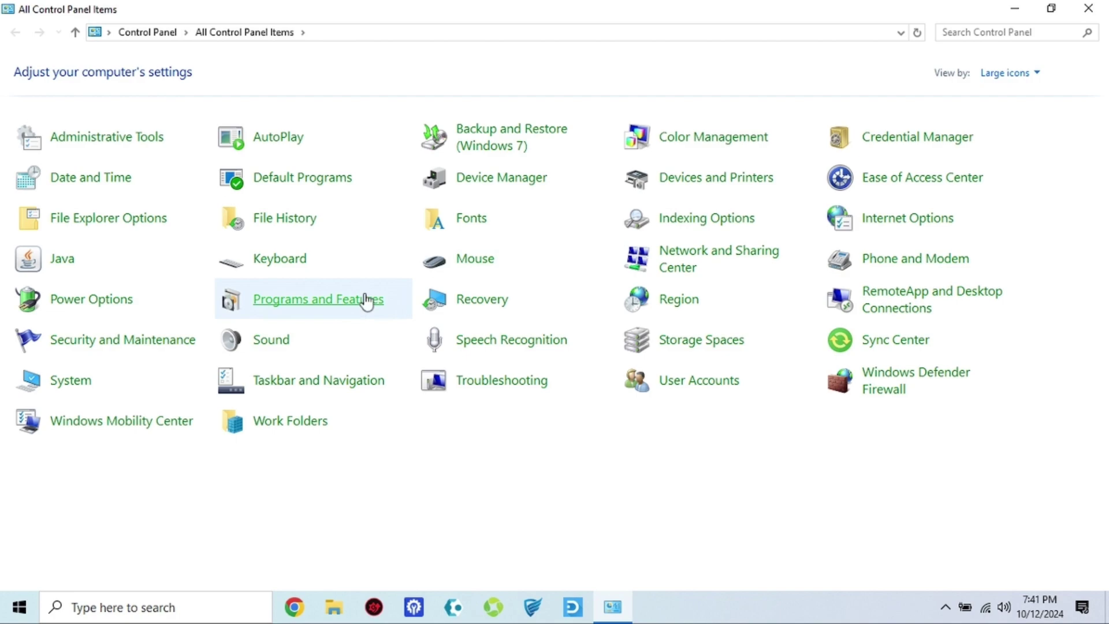
left_click(365, 300)
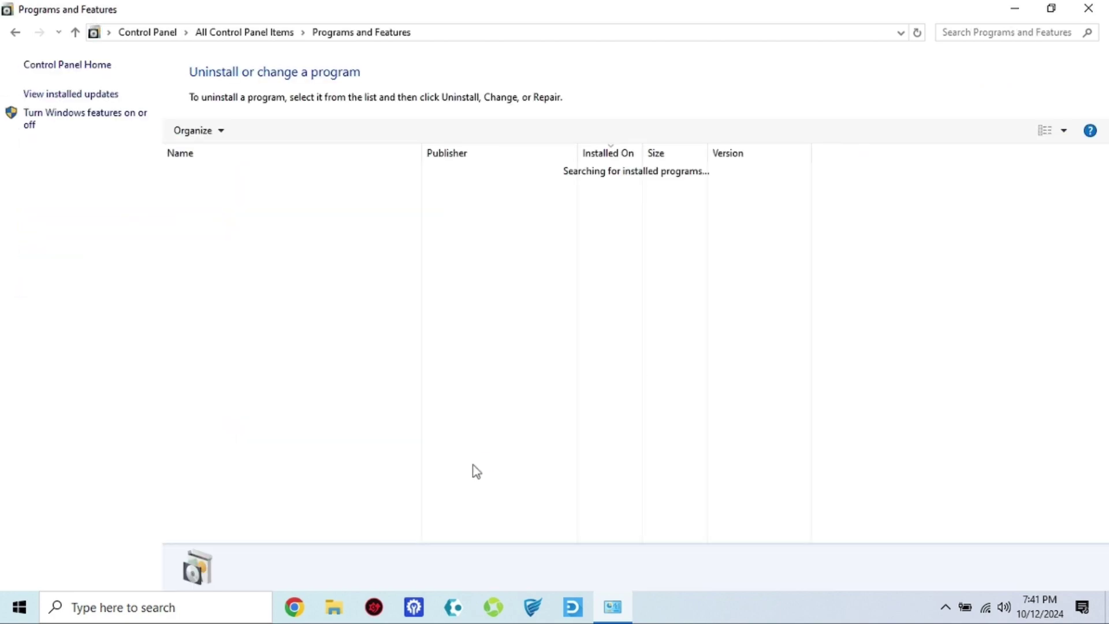
left_click(603, 156)
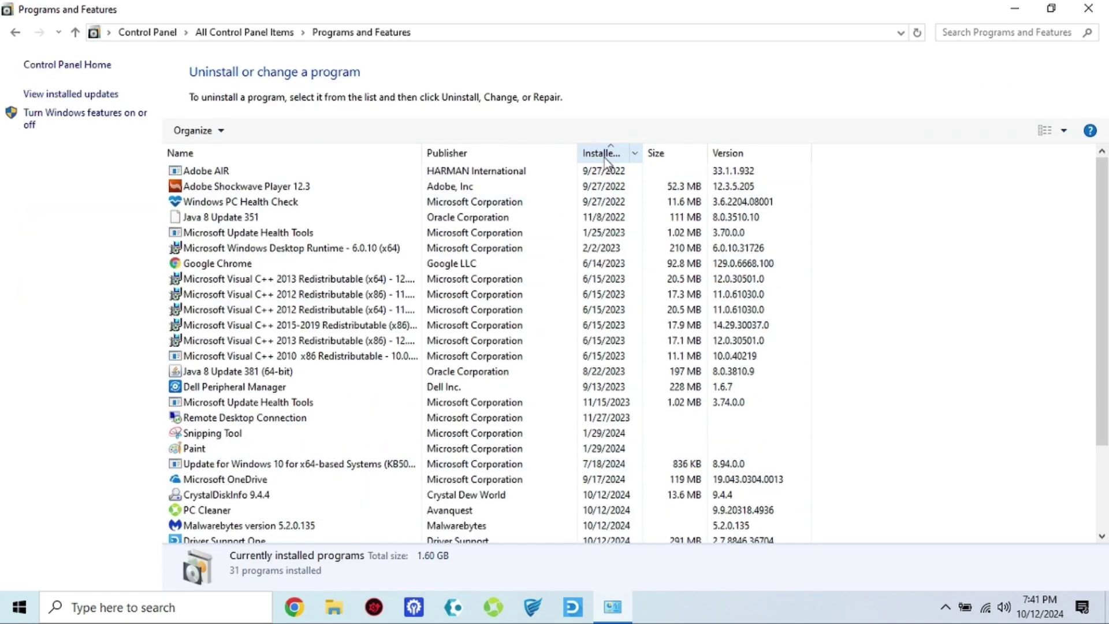
left_click(604, 156)
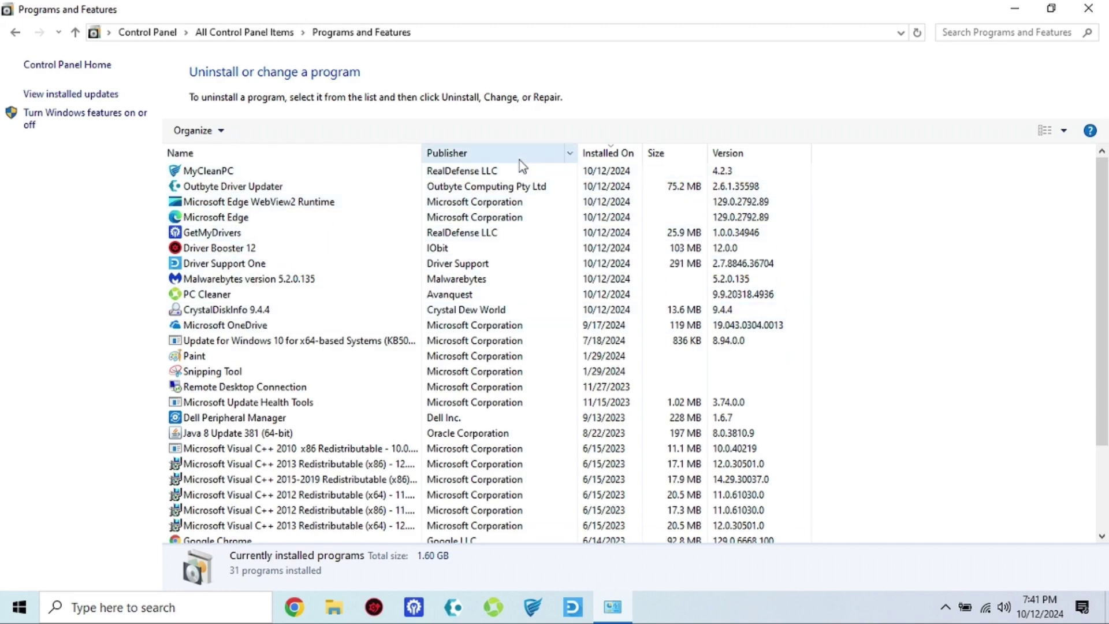
Uninstall MyCleanPC and close the offer page it opens in the browser
left_click(528, 172)
right_click(528, 172)
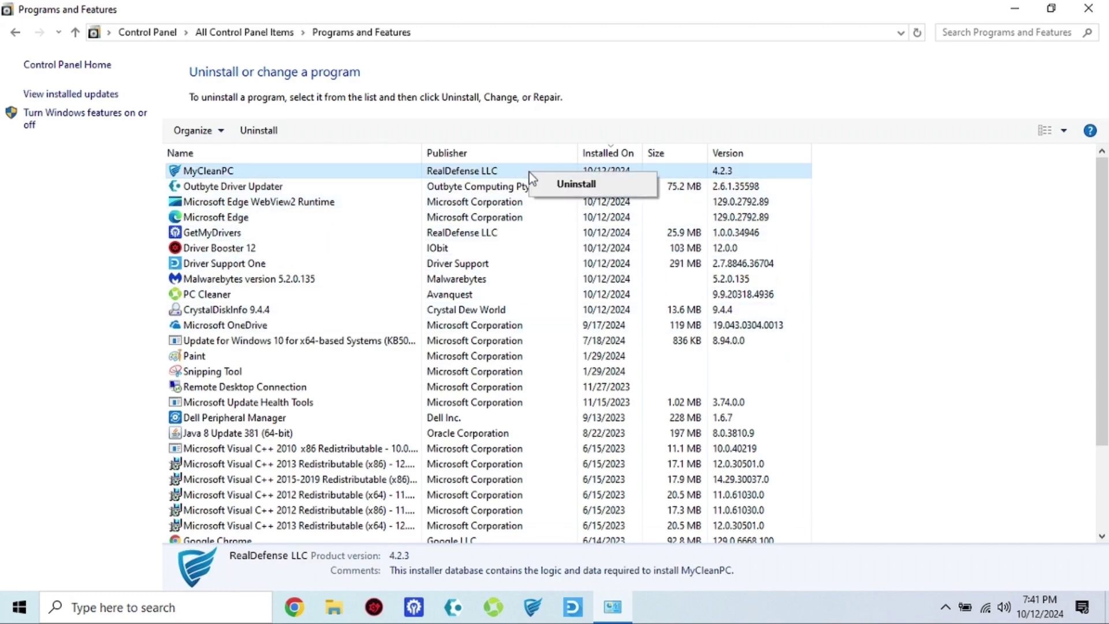
left_click(562, 185)
left_click(635, 301)
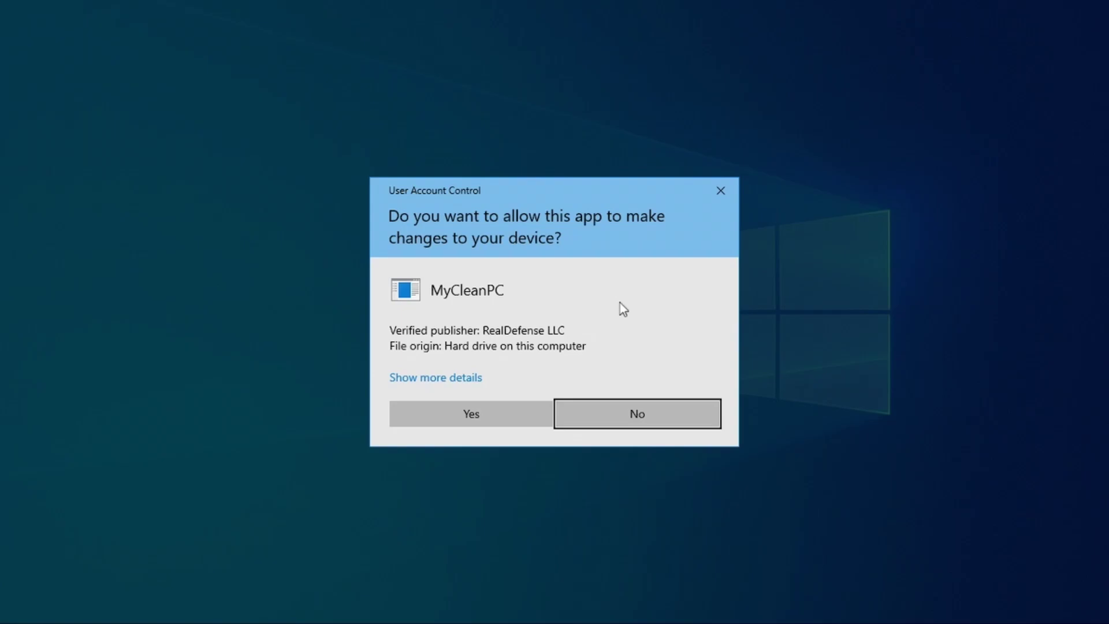
left_click(507, 408)
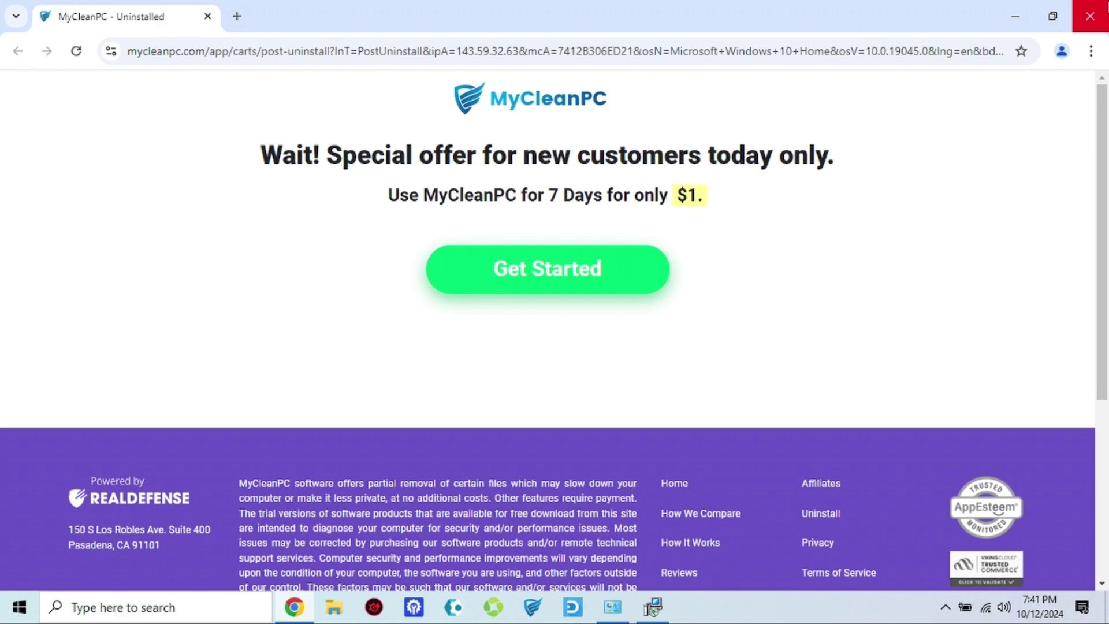
left_click(1089, 16)
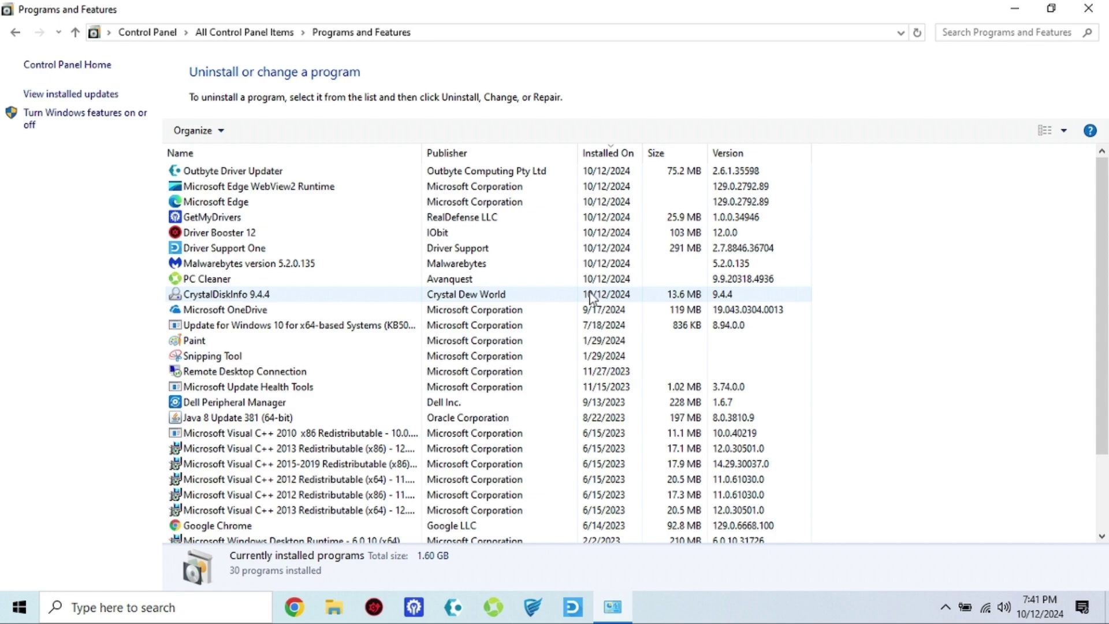
Uninstall Outbyte Driver Updater, declining its offer and closing the survey page
right_click(321, 171)
left_click(359, 183)
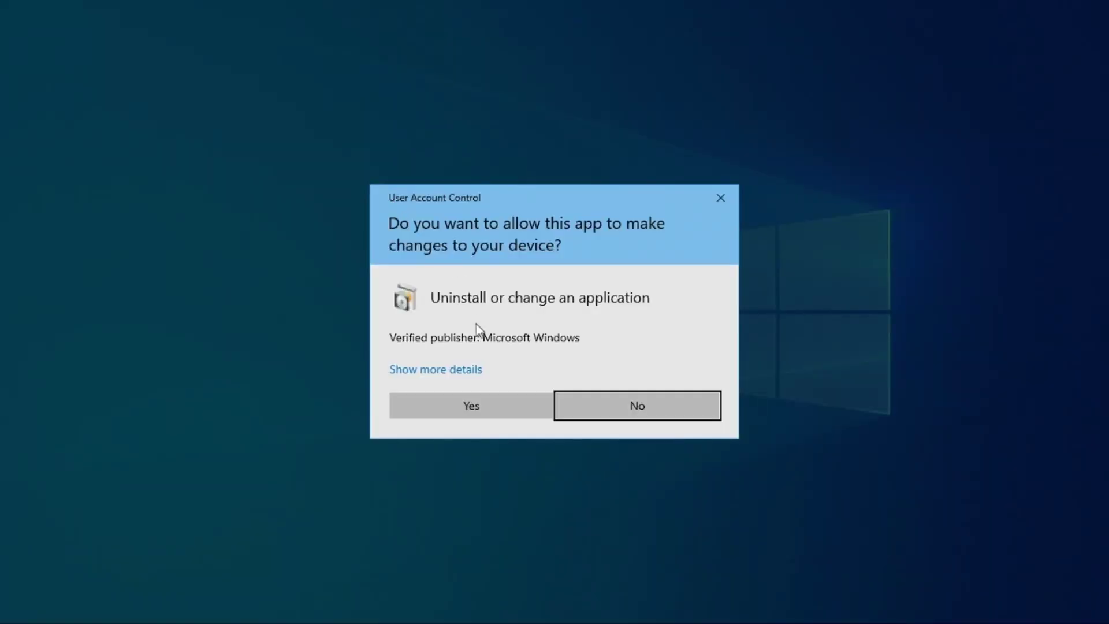
left_click(489, 402)
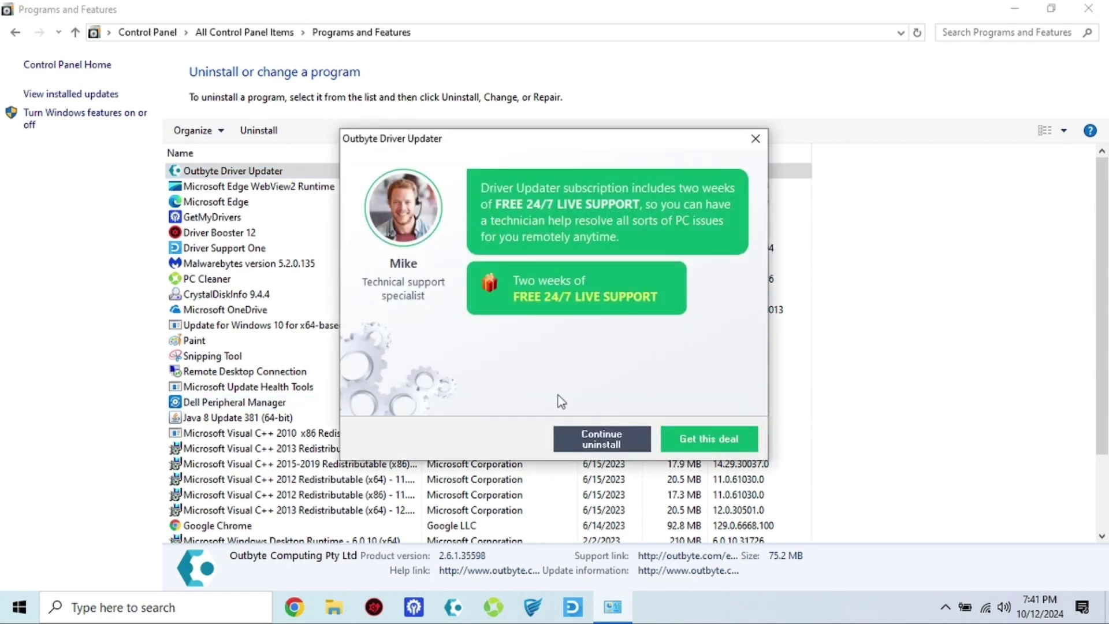
left_click(600, 437)
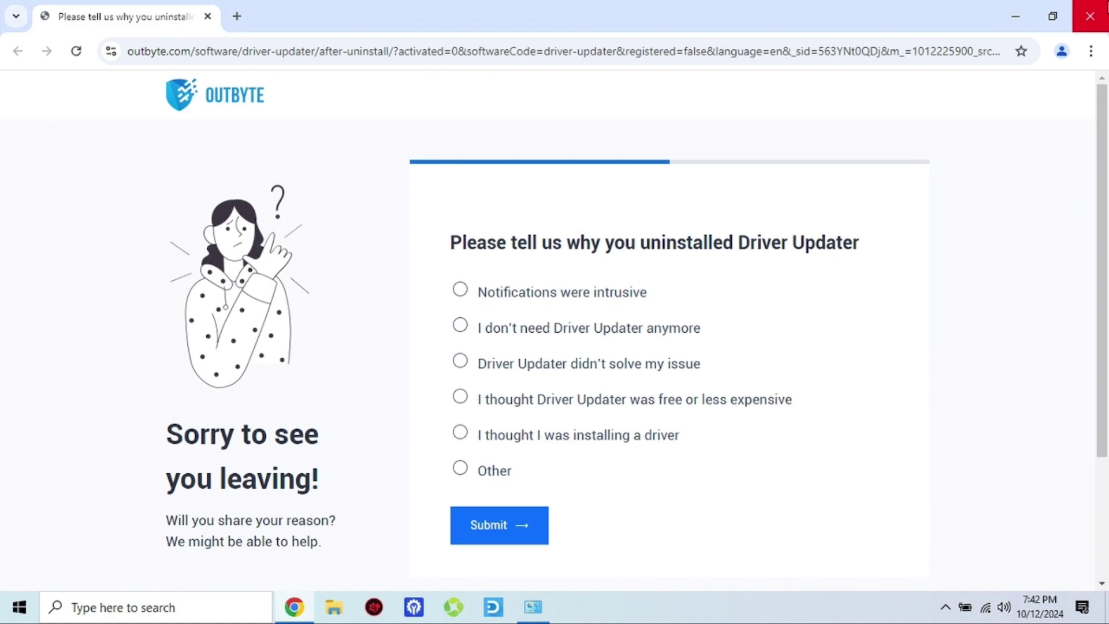
left_click(1090, 17)
left_click(664, 329)
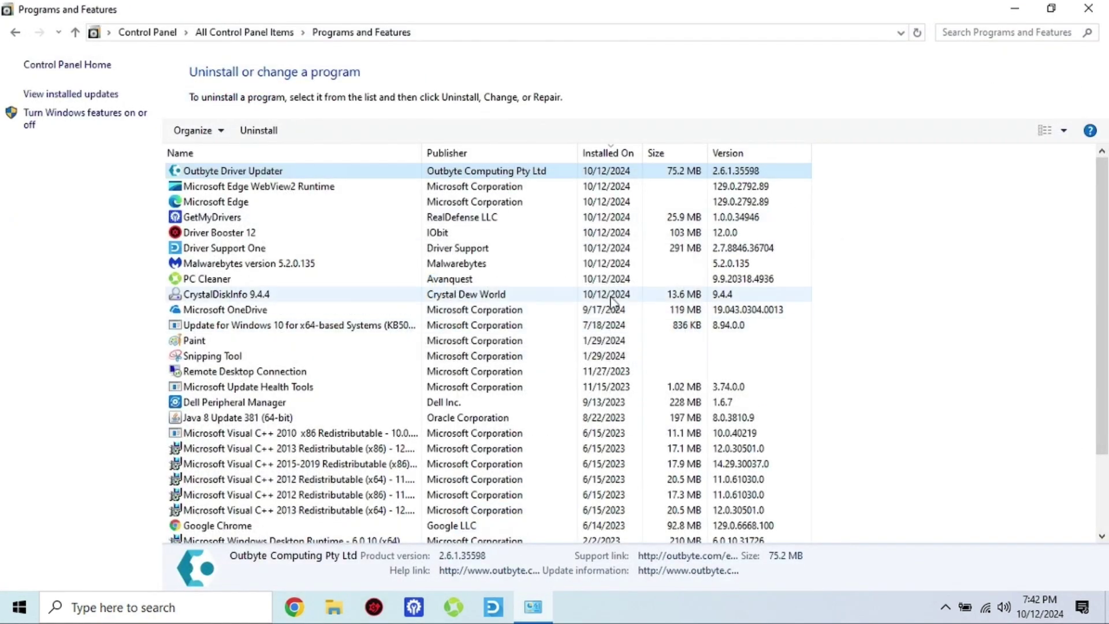
Uninstall GetMyDrivers with its backups and driver downloads, closing the thank-you page
right_click(235, 201)
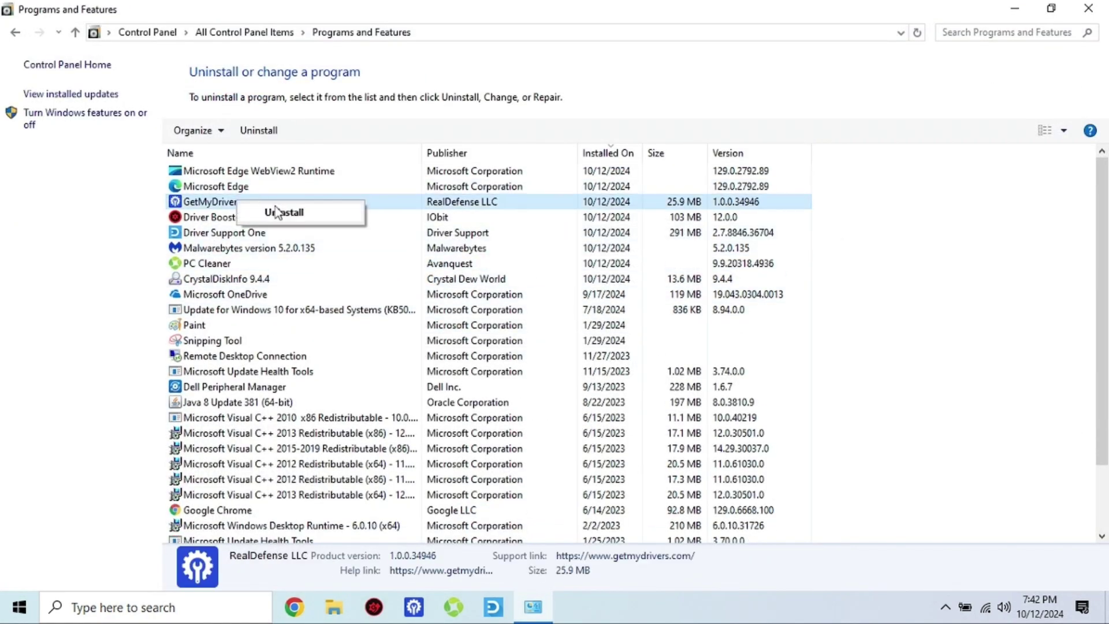
left_click(279, 210)
left_click(485, 401)
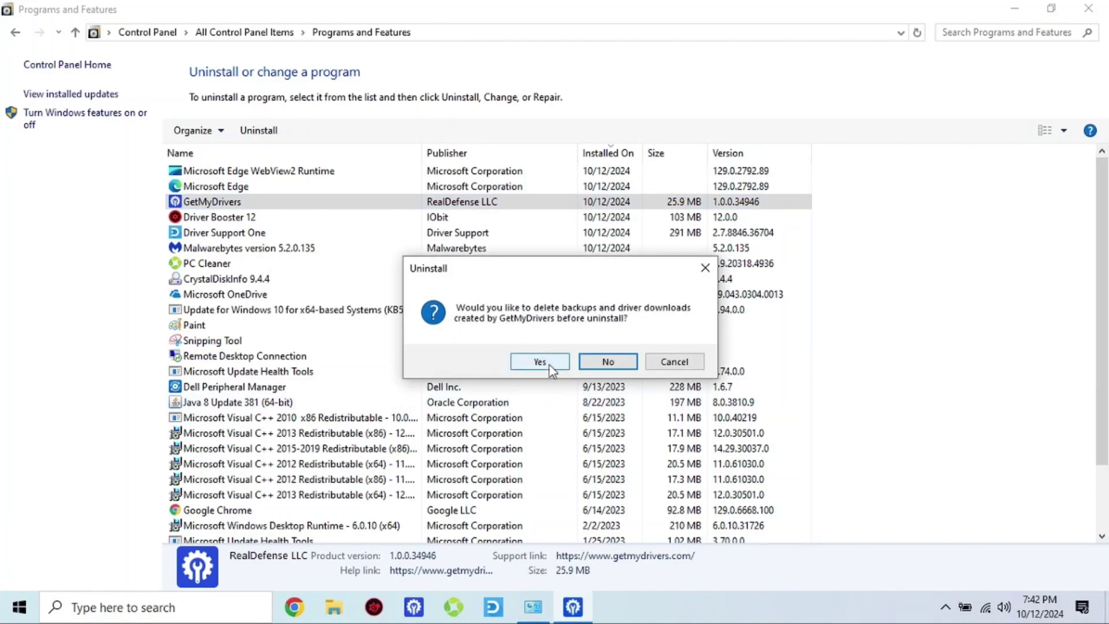
left_click(549, 364)
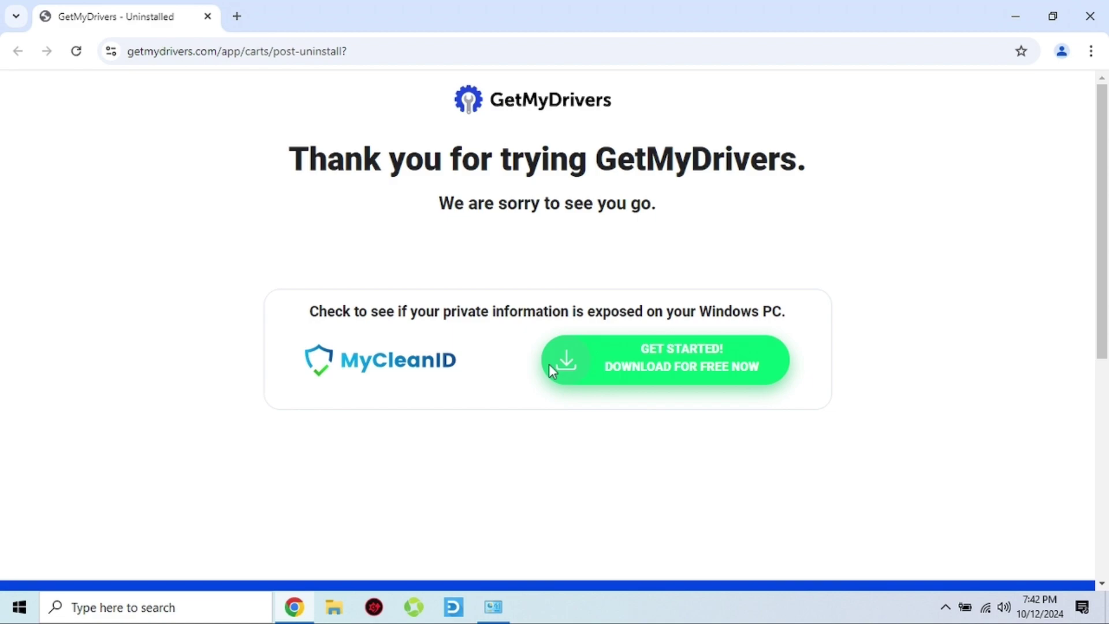
left_click(1089, 16)
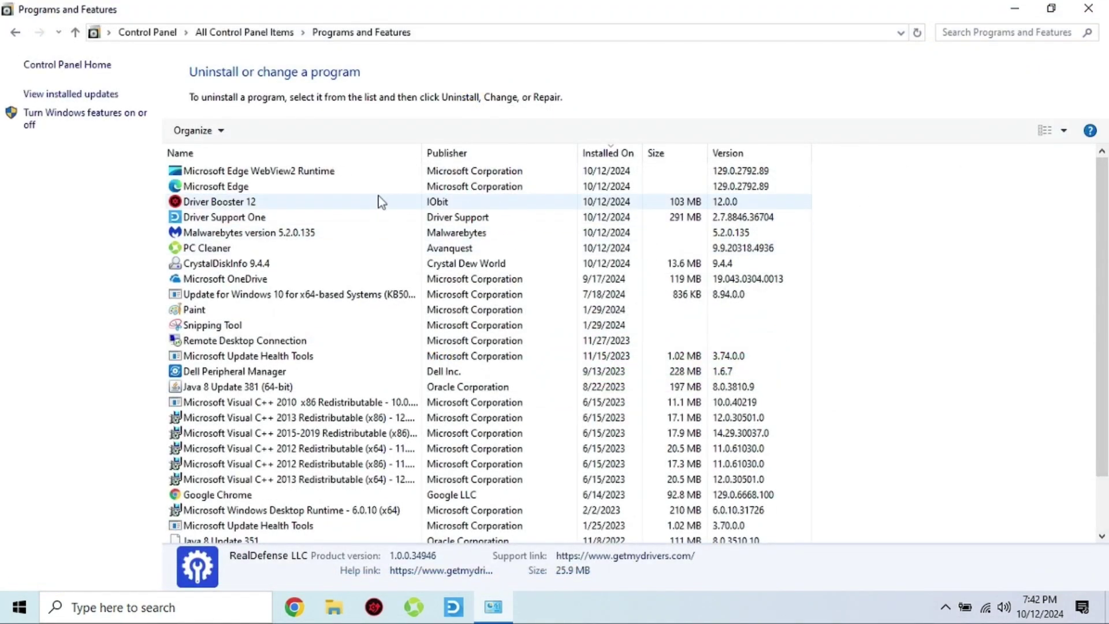
Completely uninstall Driver Booster 12 and acknowledge its removal
right_click(296, 206)
left_click(326, 214)
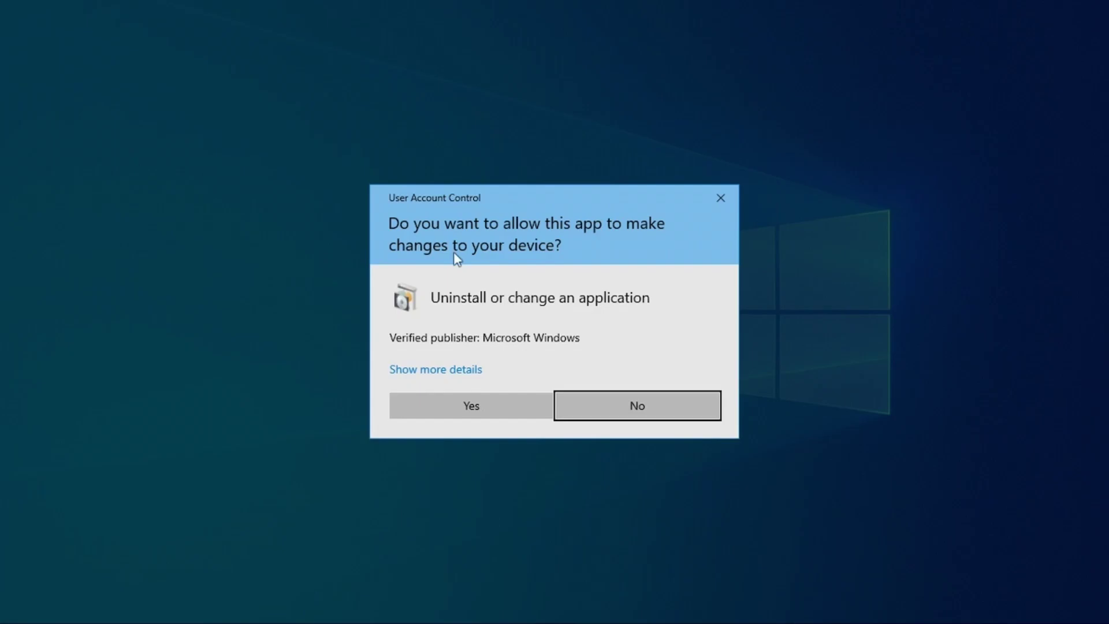
left_click(492, 405)
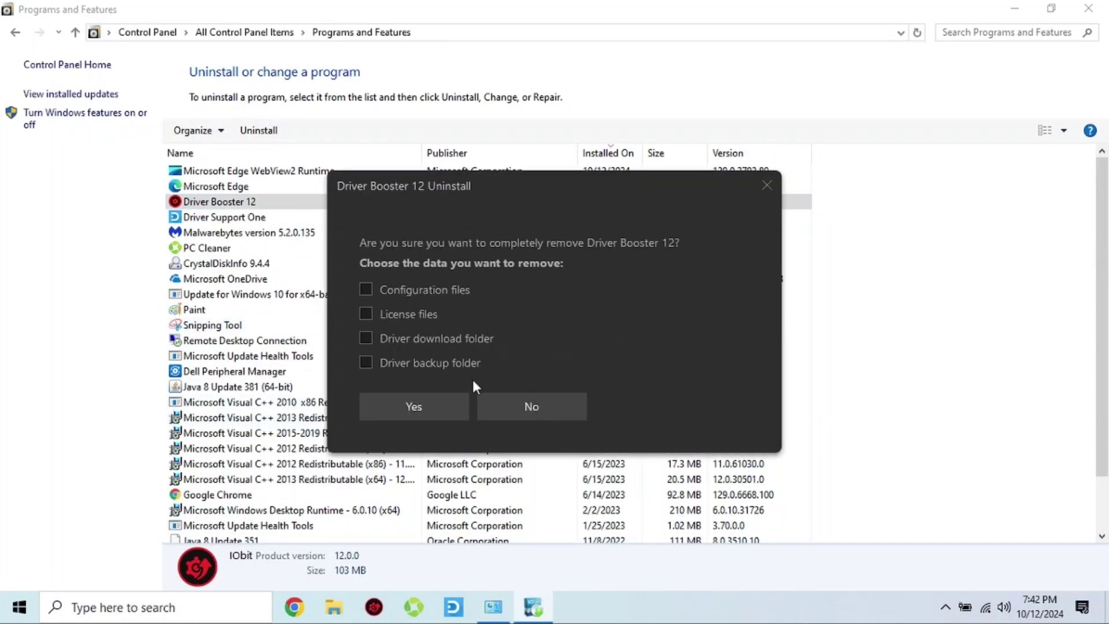
left_click(438, 400)
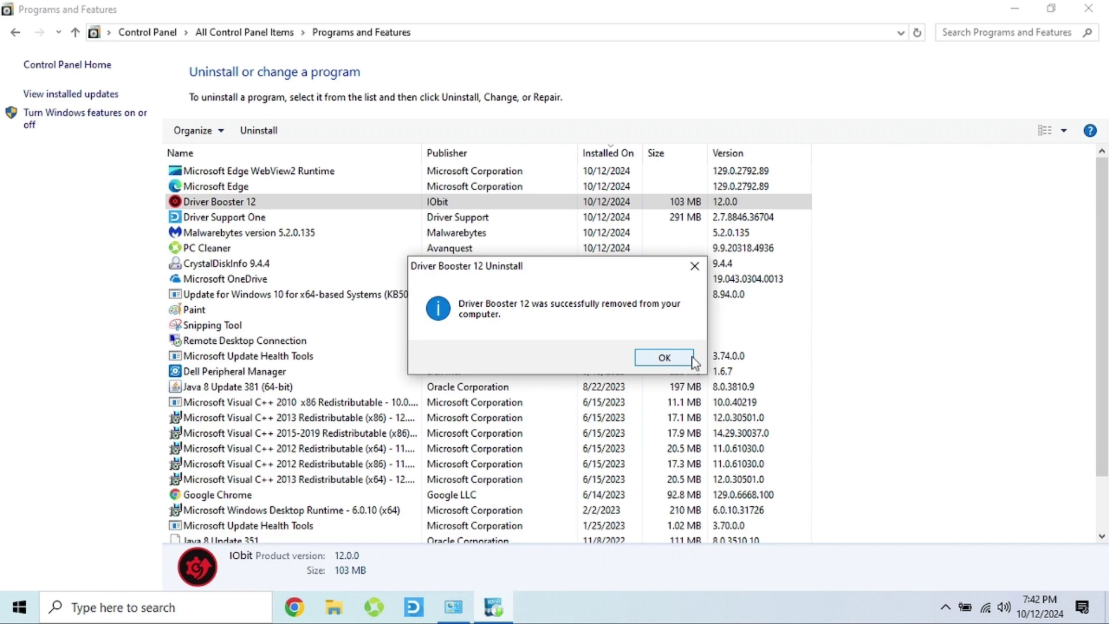
left_click(664, 358)
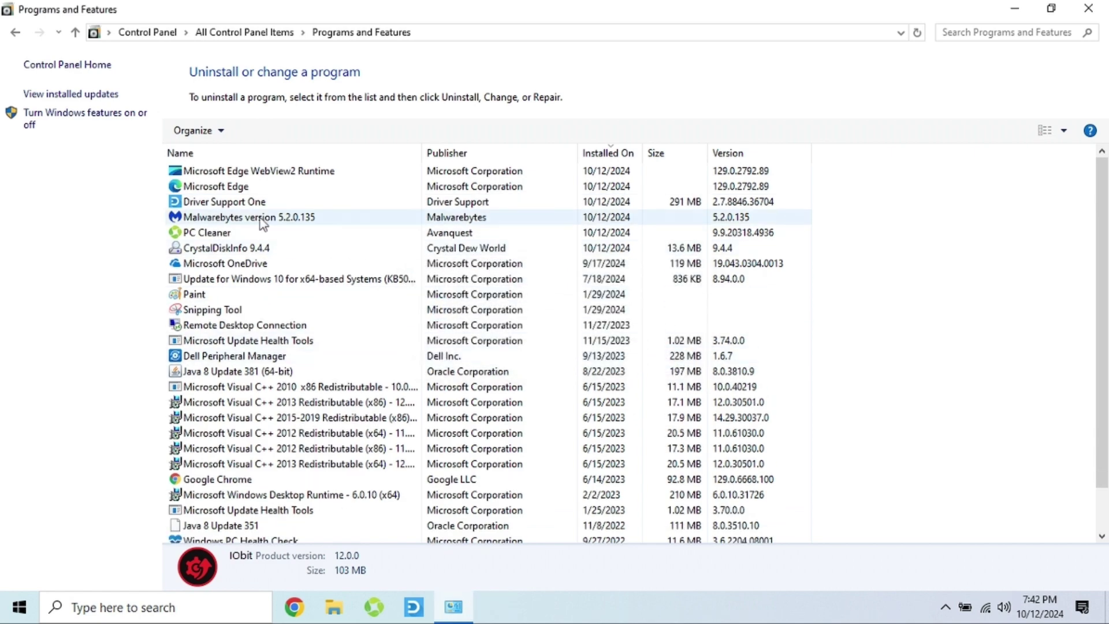
Uninstall Driver Support One, removing it from its folder
left_click(243, 201)
right_click(267, 203)
left_click(292, 213)
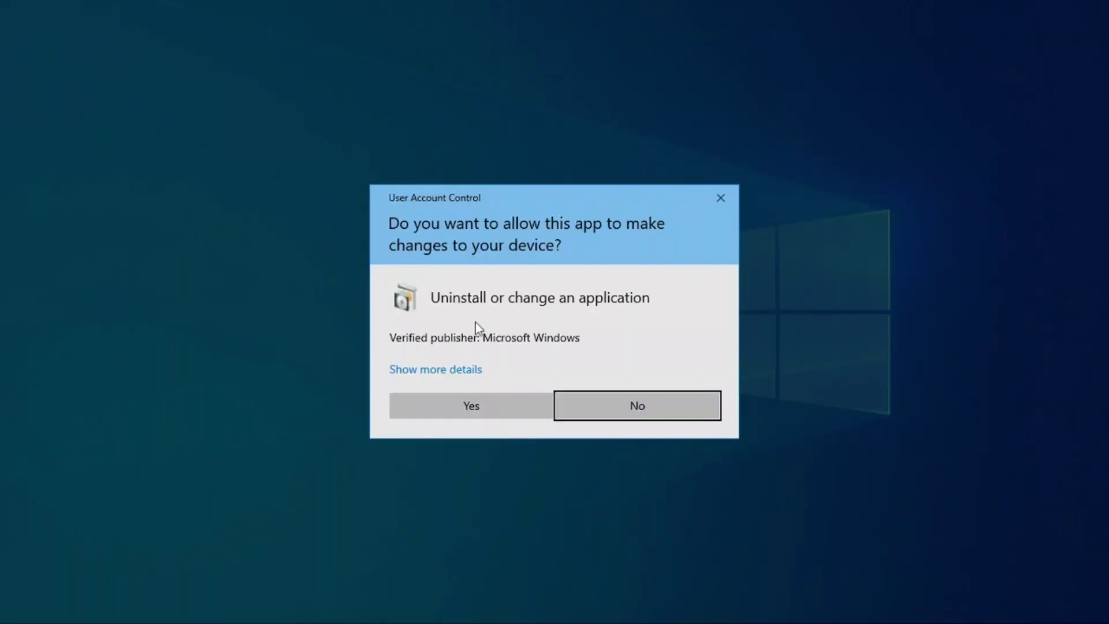
left_click(471, 406)
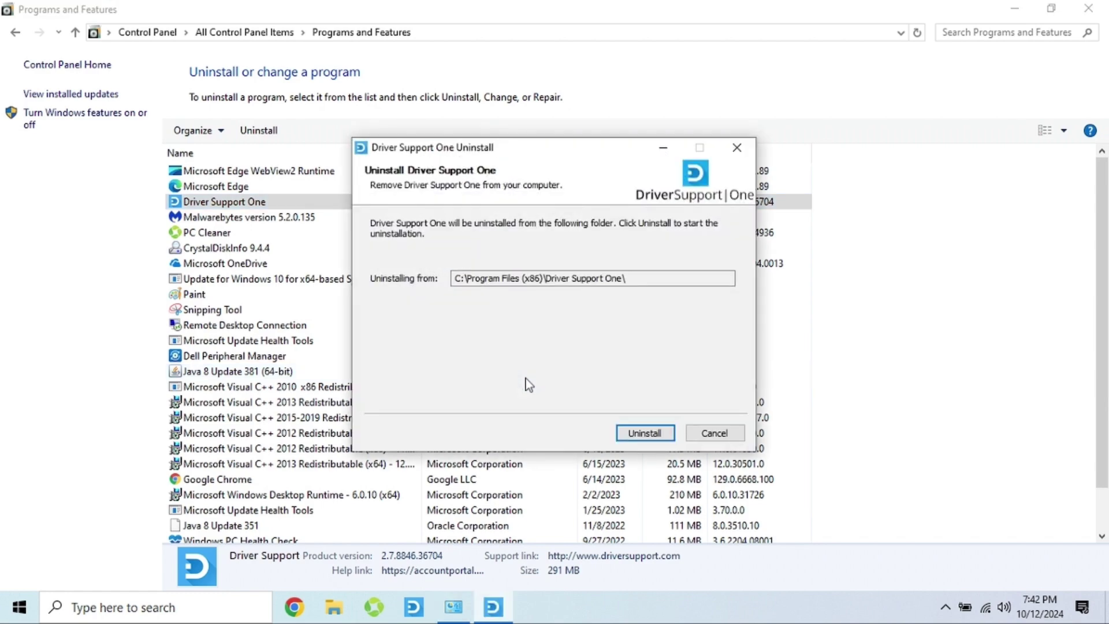
left_click(643, 433)
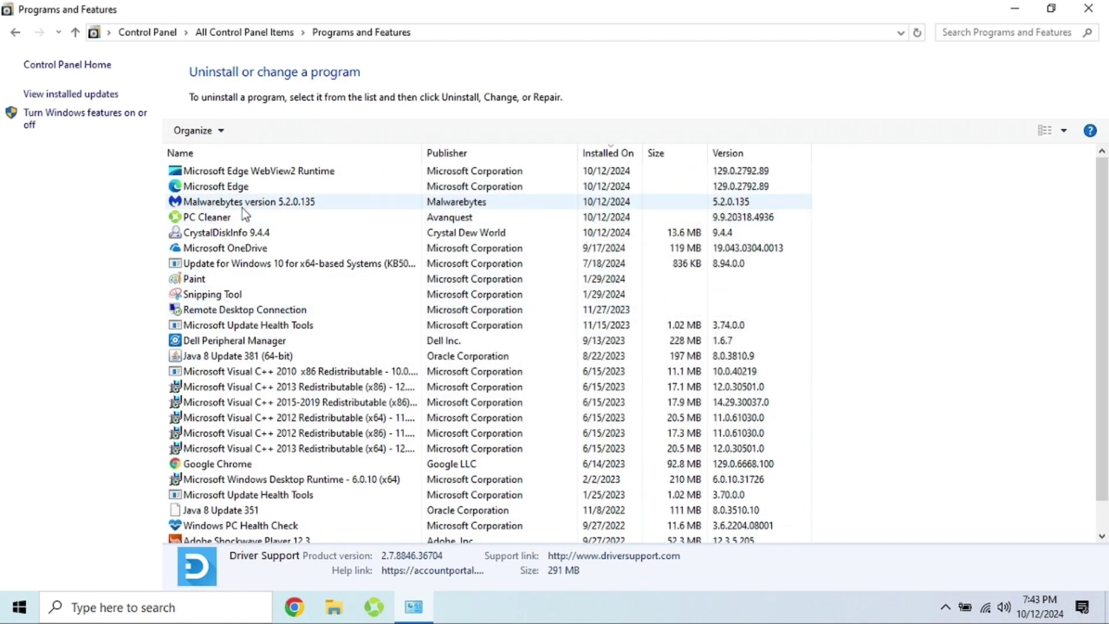
Uninstall PC Cleaner from the program list and close its checkout page
left_click(220, 217)
right_click(221, 217)
left_click(261, 229)
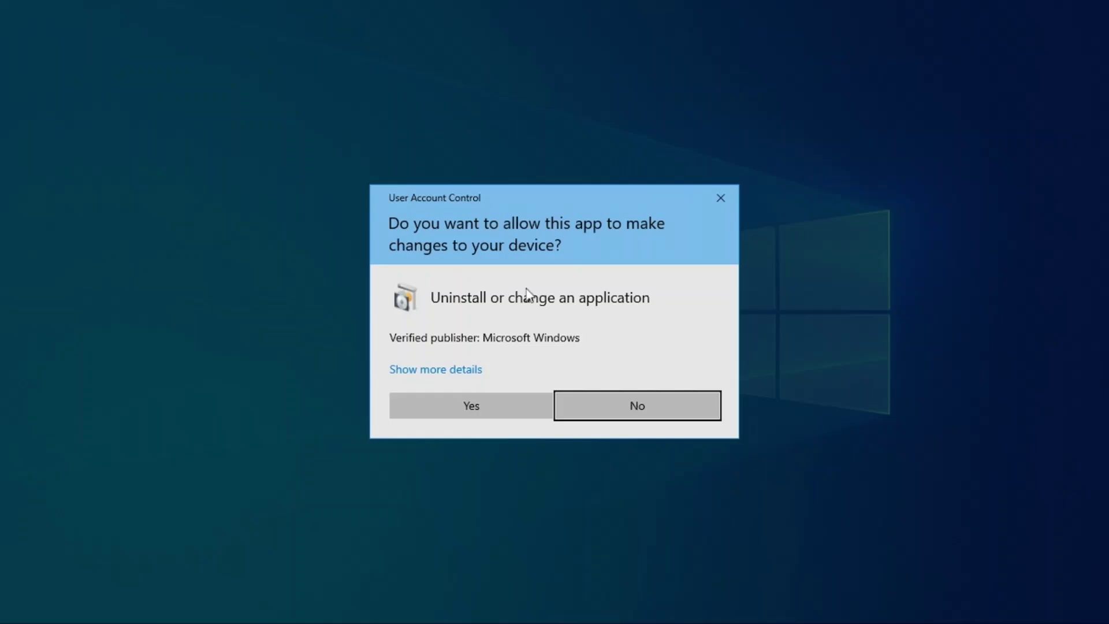
left_click(529, 404)
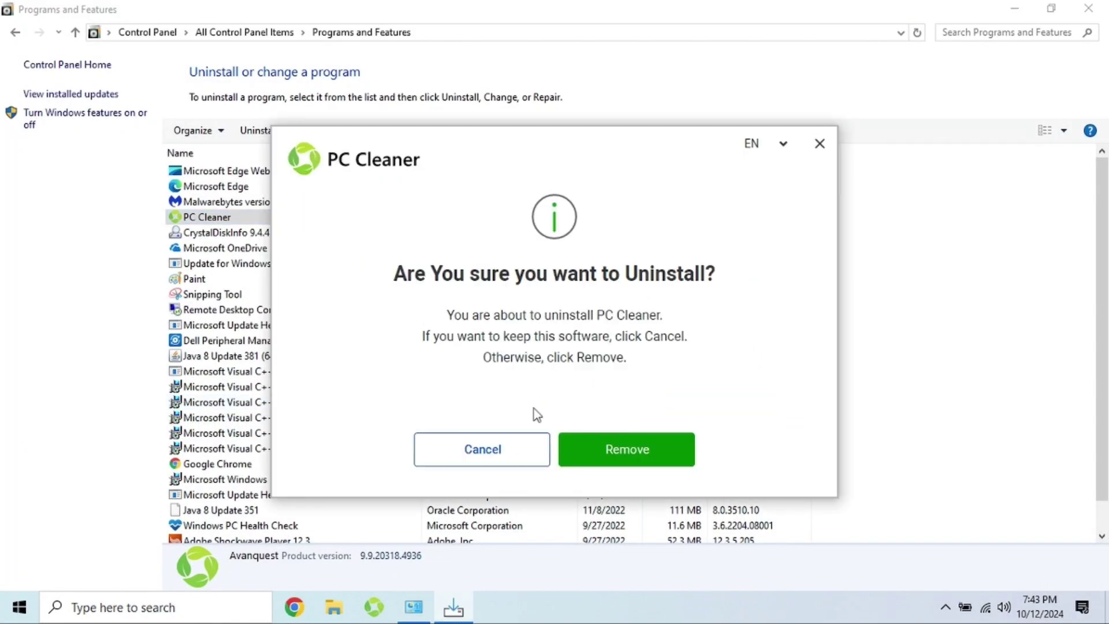
left_click(608, 453)
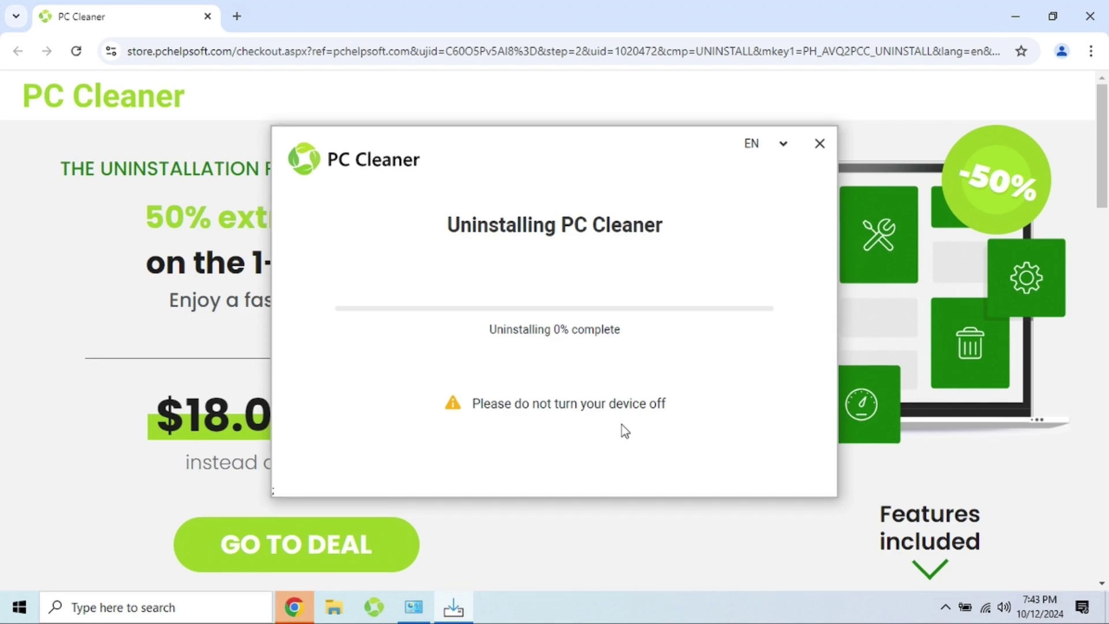
left_click(1090, 16)
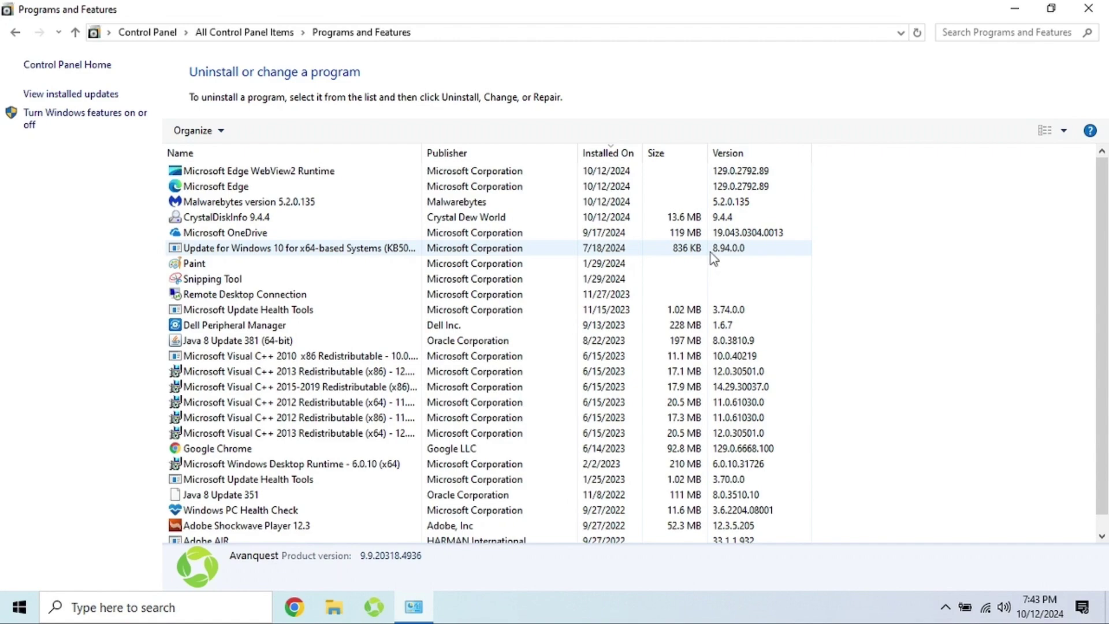
Close the installed-programs window and restart Windows from the Start menu's Power options
left_click(1088, 8)
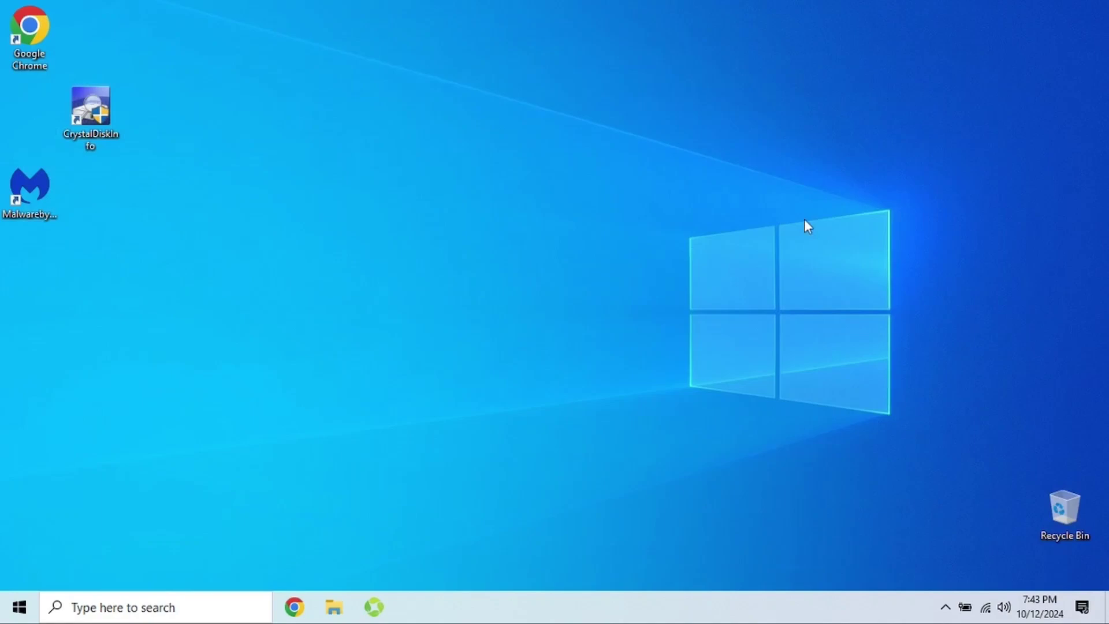
left_click(20, 605)
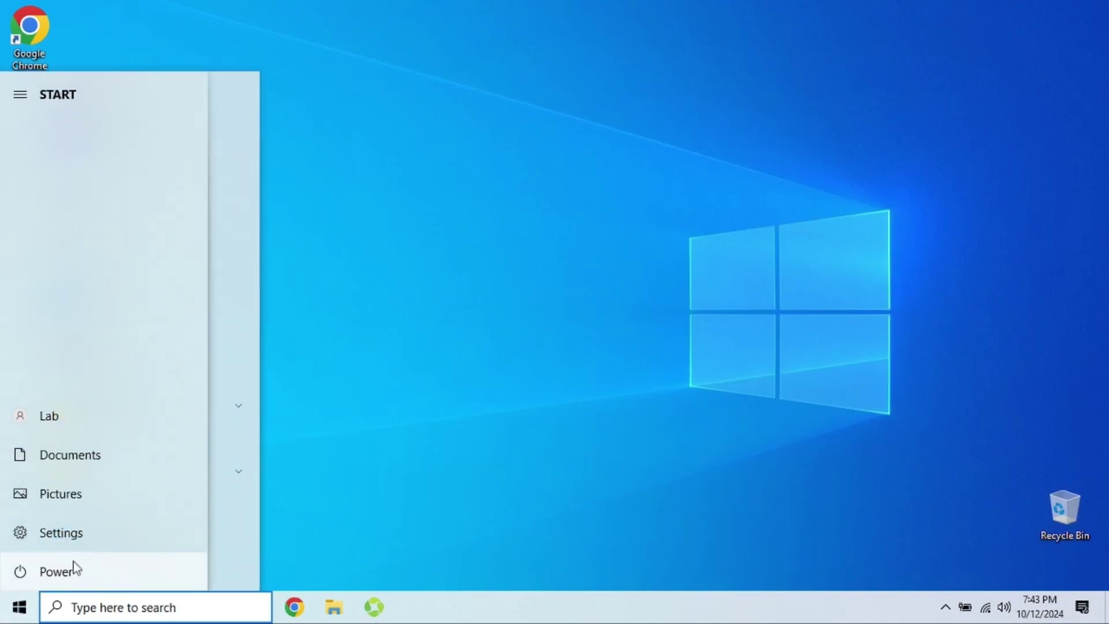
left_click(75, 569)
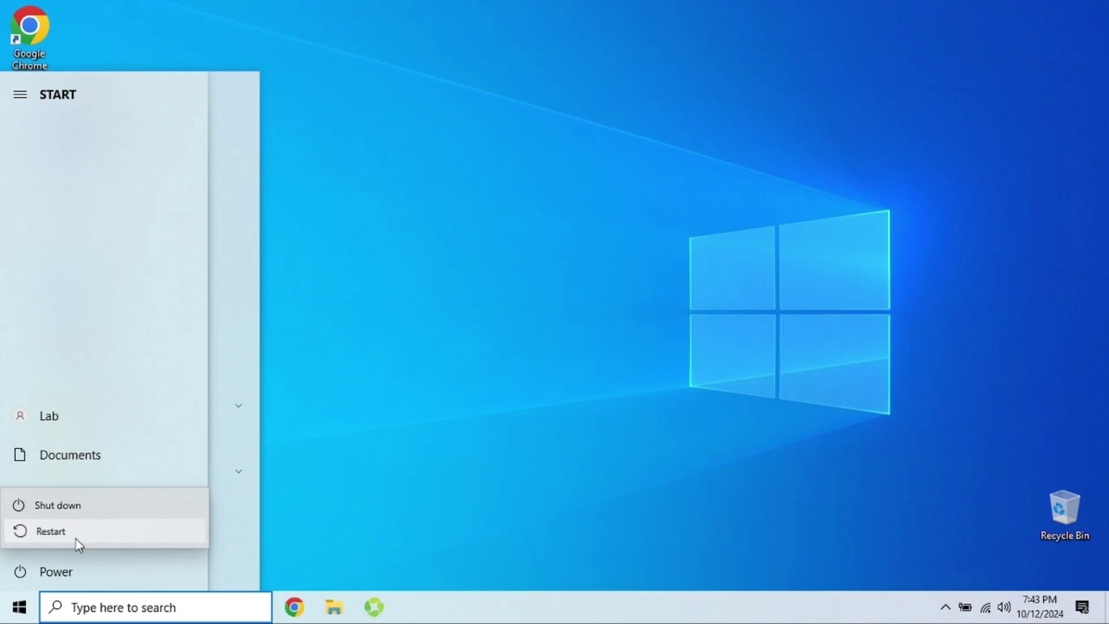
left_click(75, 538)
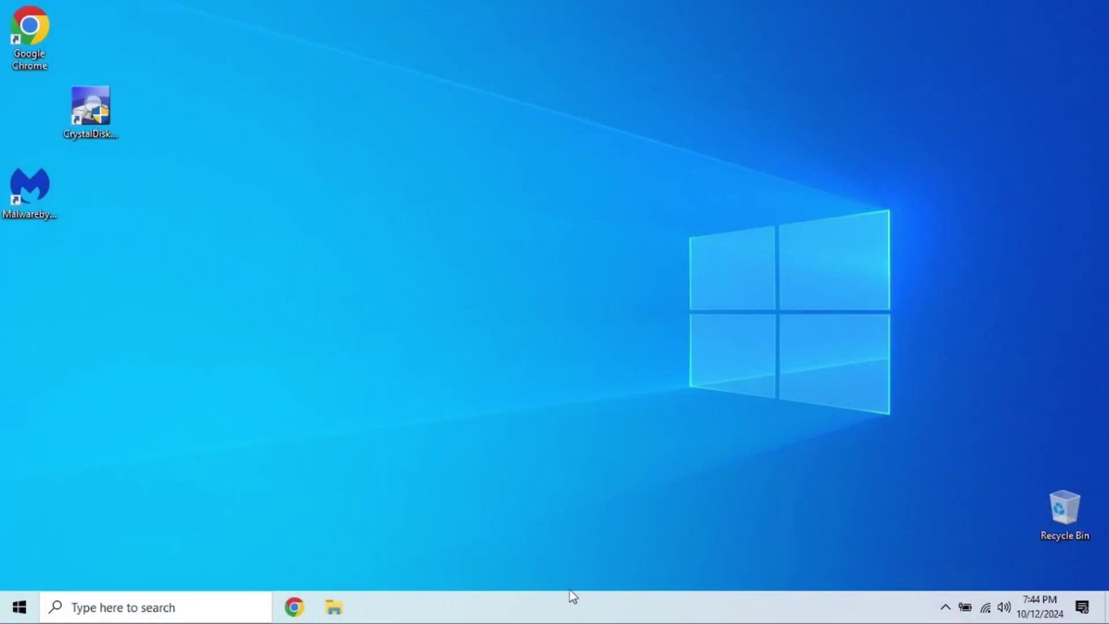
right_click(563, 611)
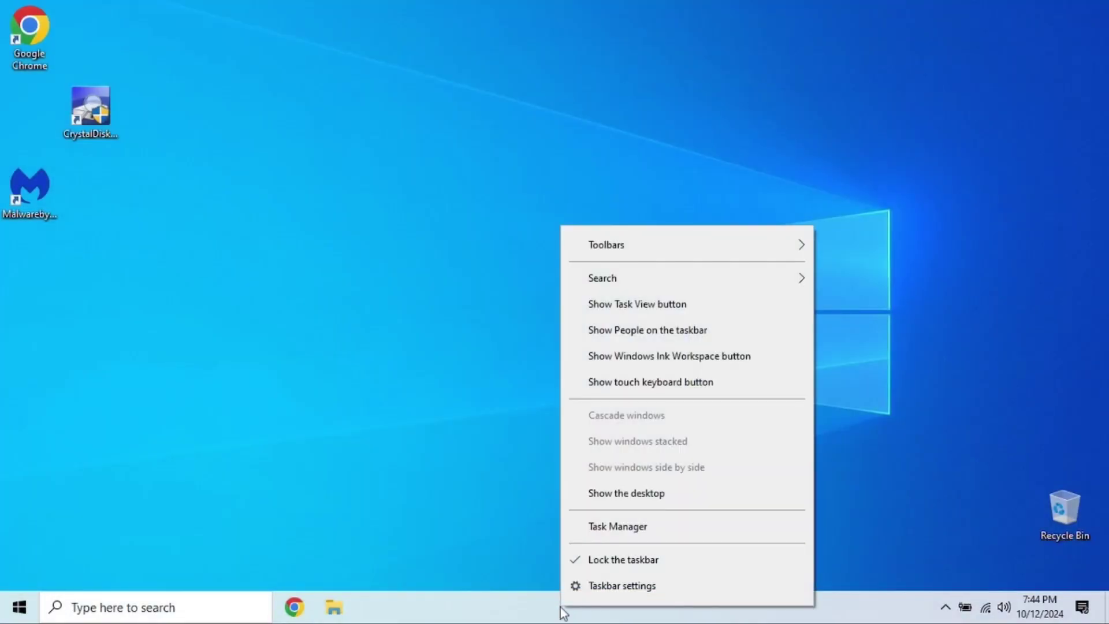
left_click(619, 528)
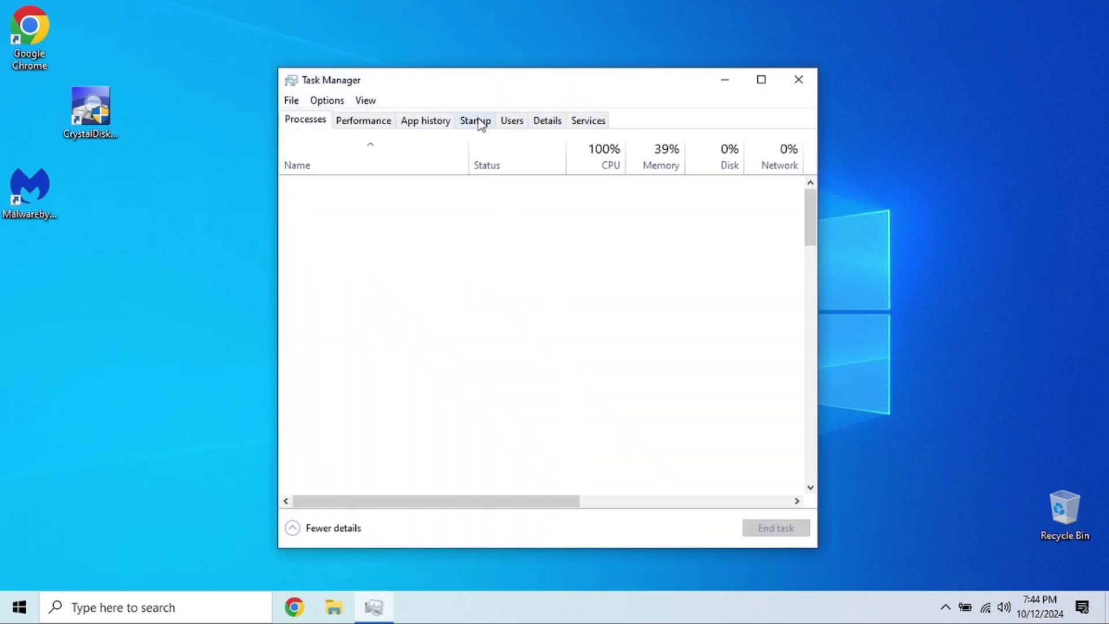
left_click(478, 122)
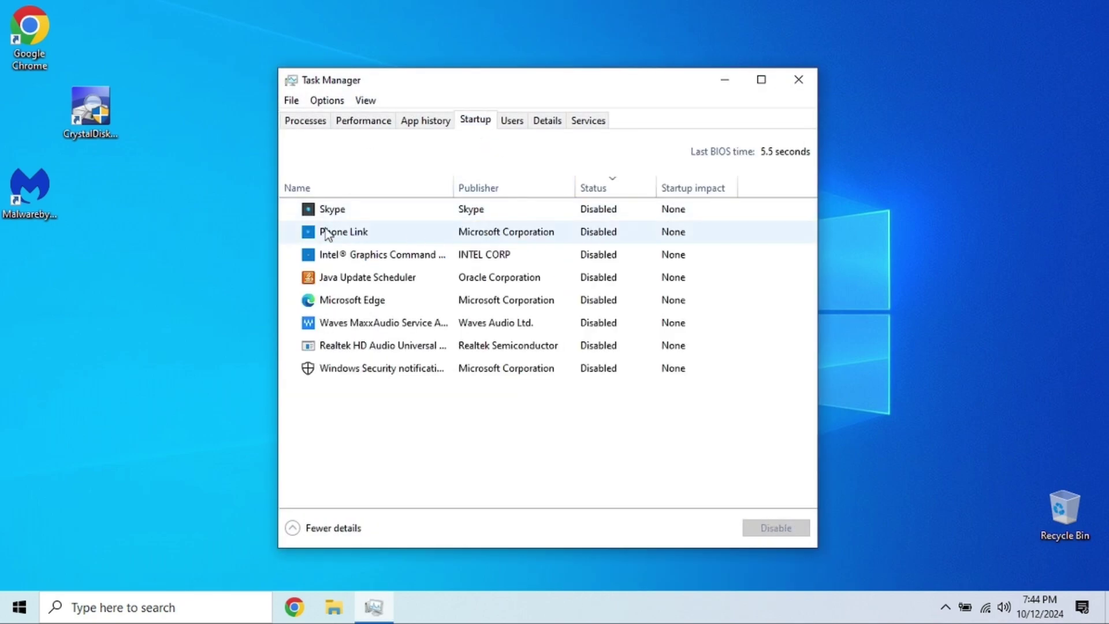
left_click(807, 90)
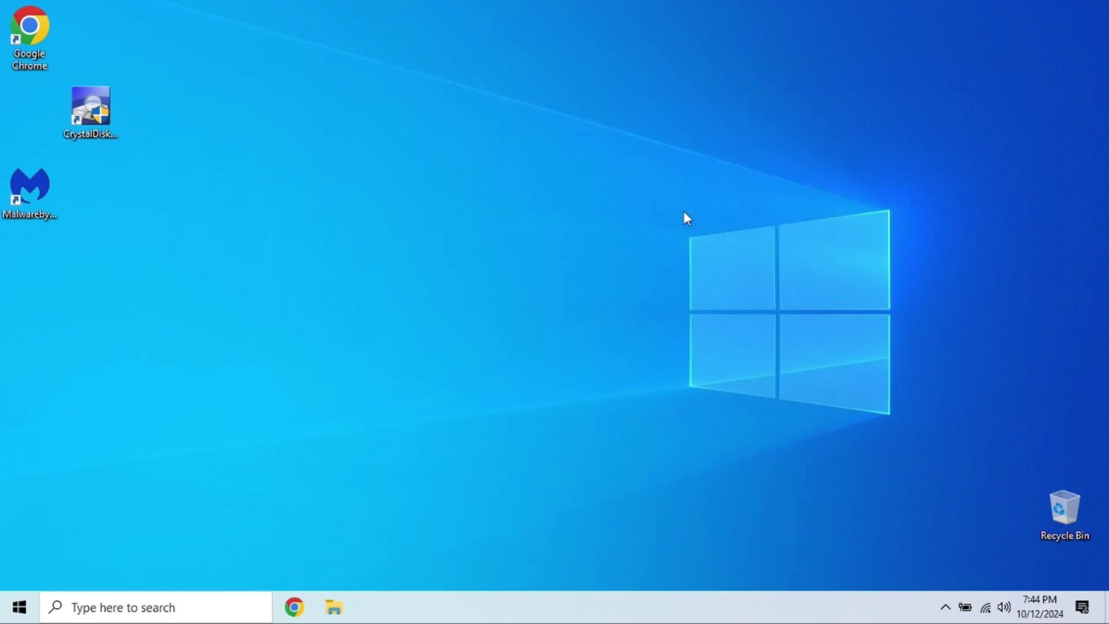
Search Google for adwcleaner and download the free AdwCleaner installer from its download page
double_click(46, 50)
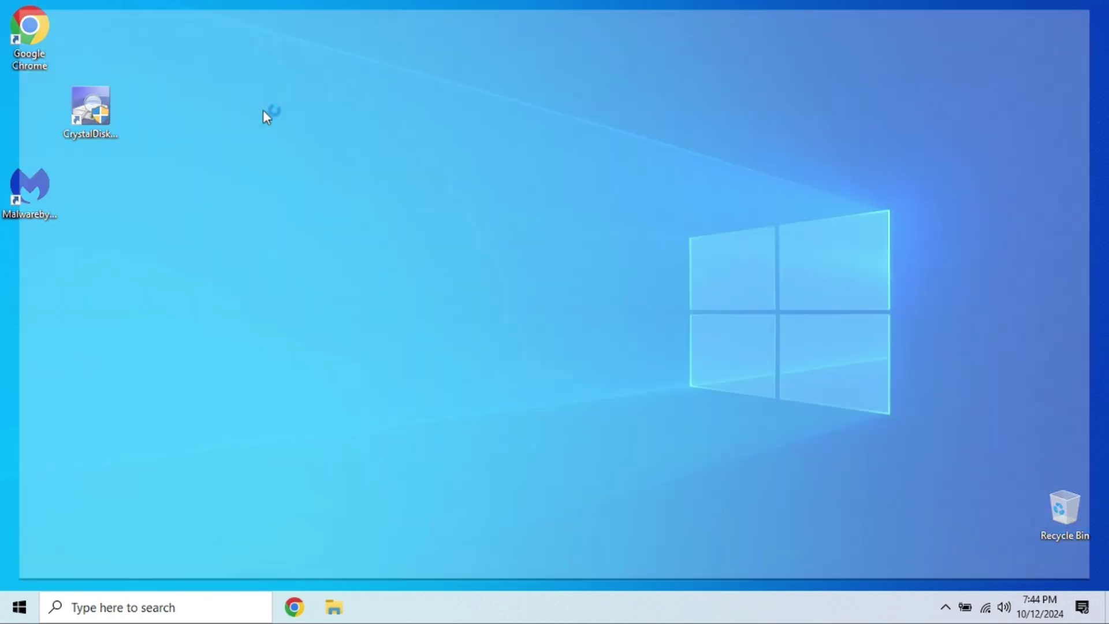
type("adwclean")
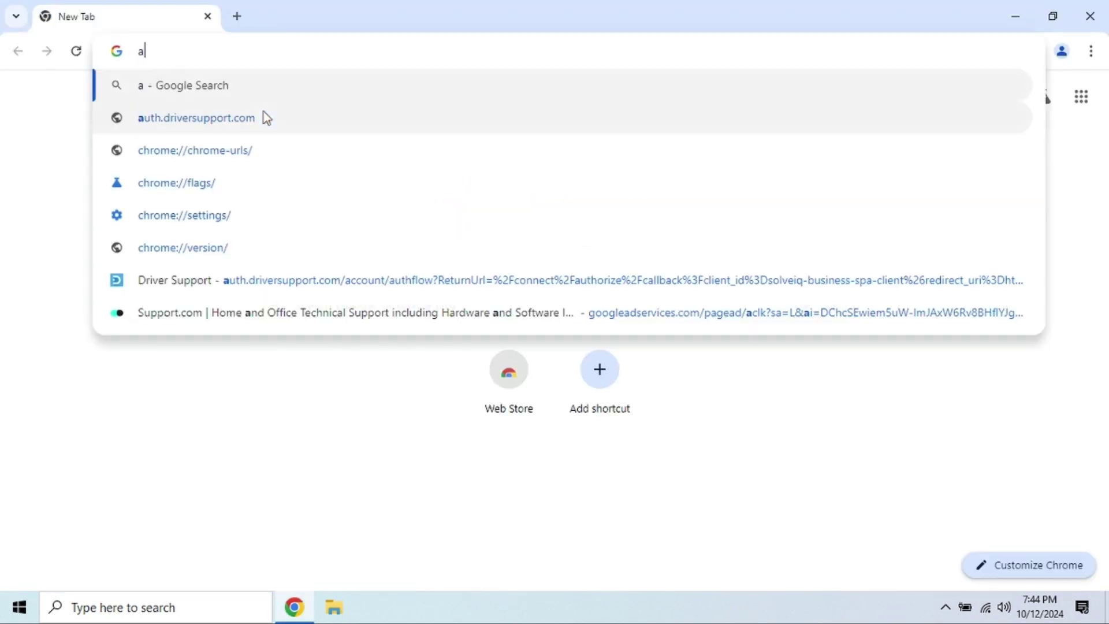
left_click(267, 117)
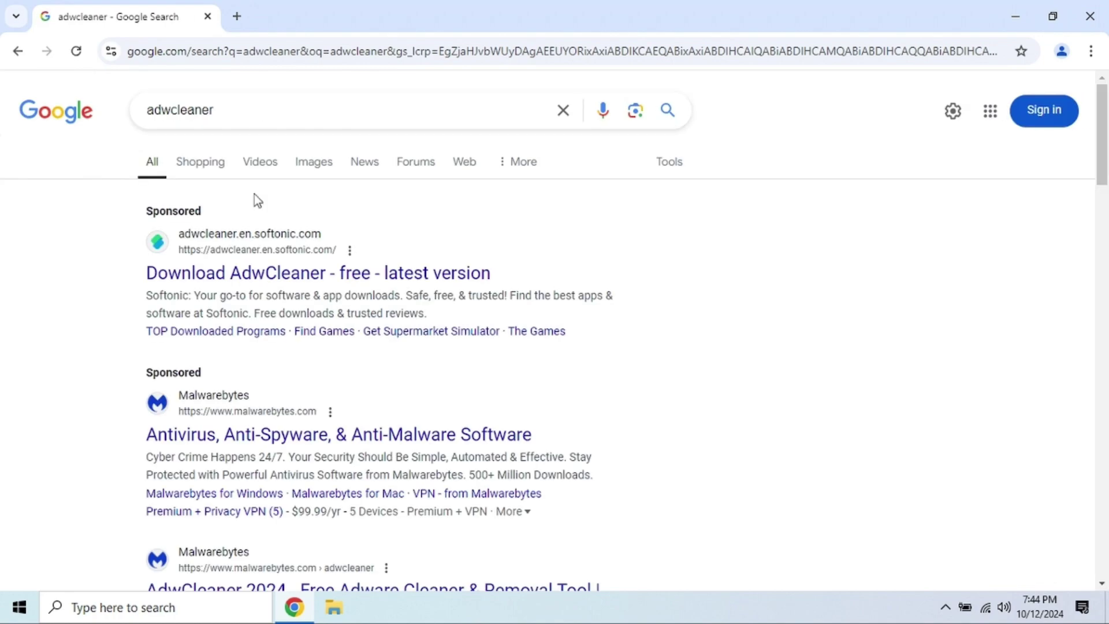
scroll(248, 442, "down", 4)
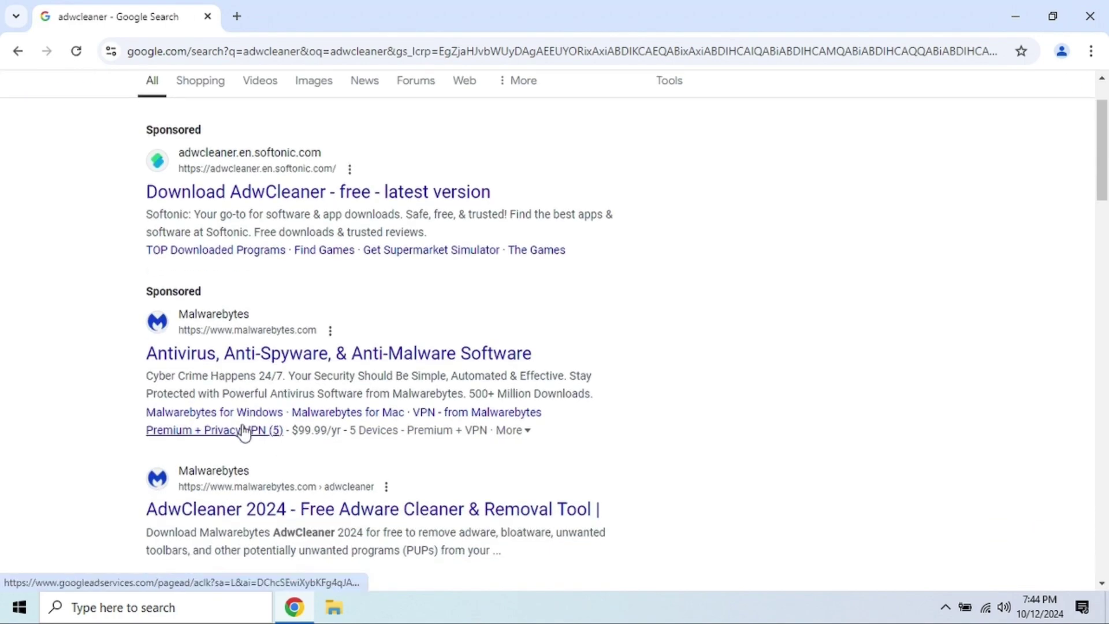
left_click(289, 357)
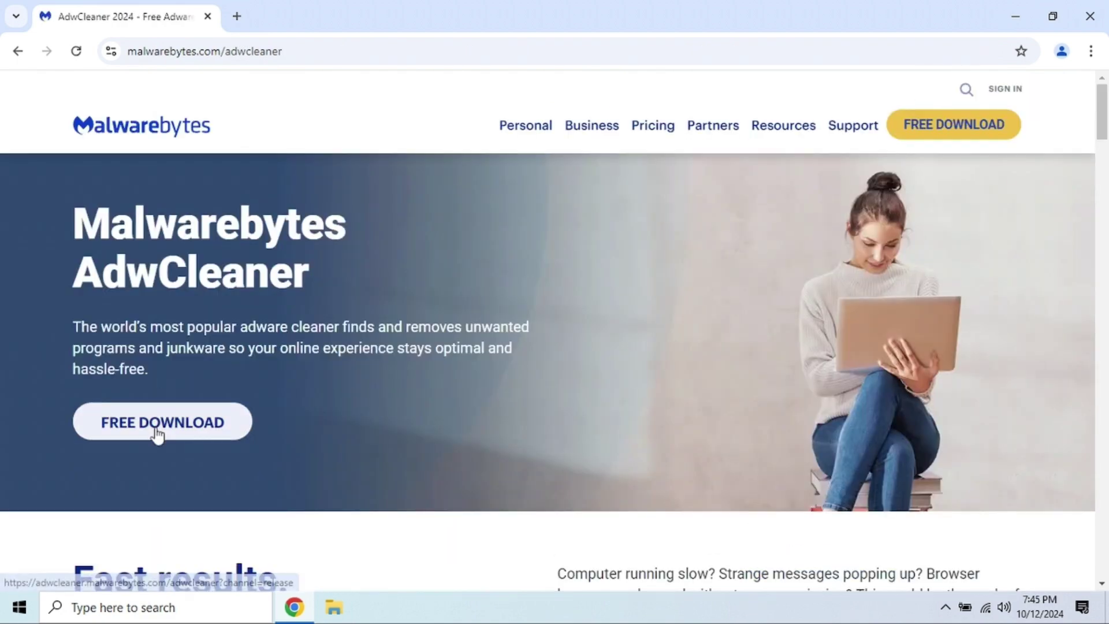
left_click(157, 433)
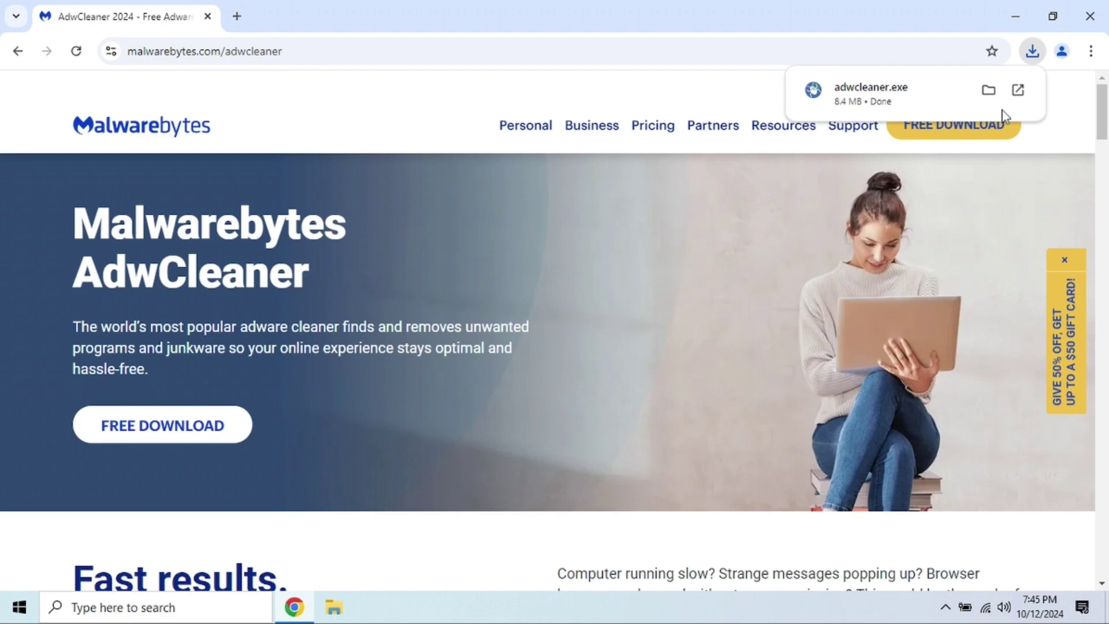
Run the downloaded adwcleaner.exe with administrator permission and close Chrome
left_click(907, 100)
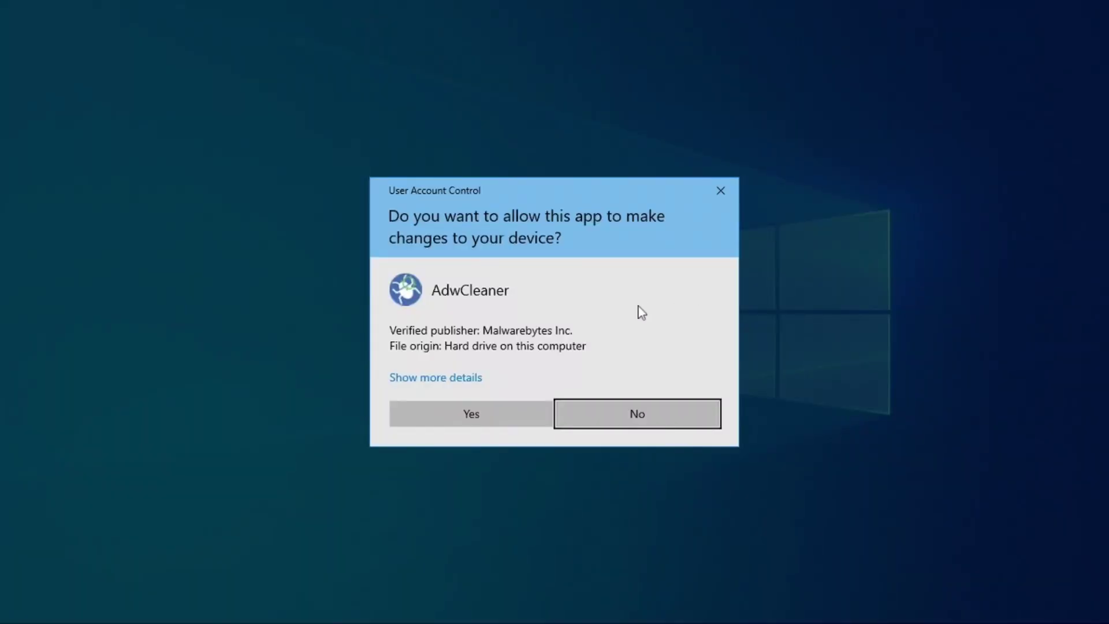
left_click(504, 416)
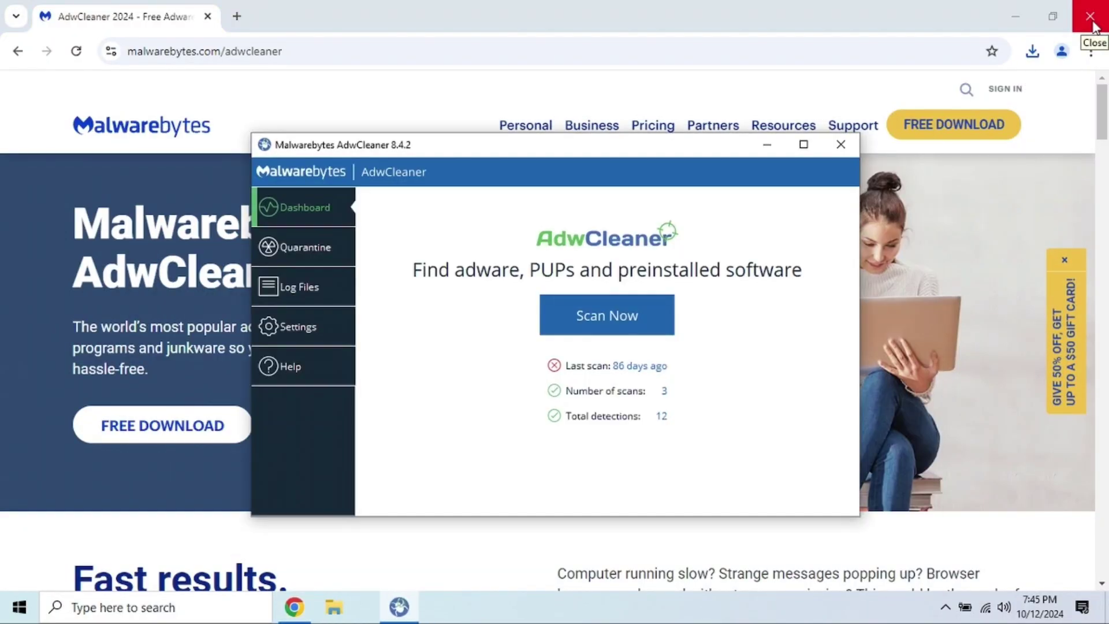
left_click(1090, 18)
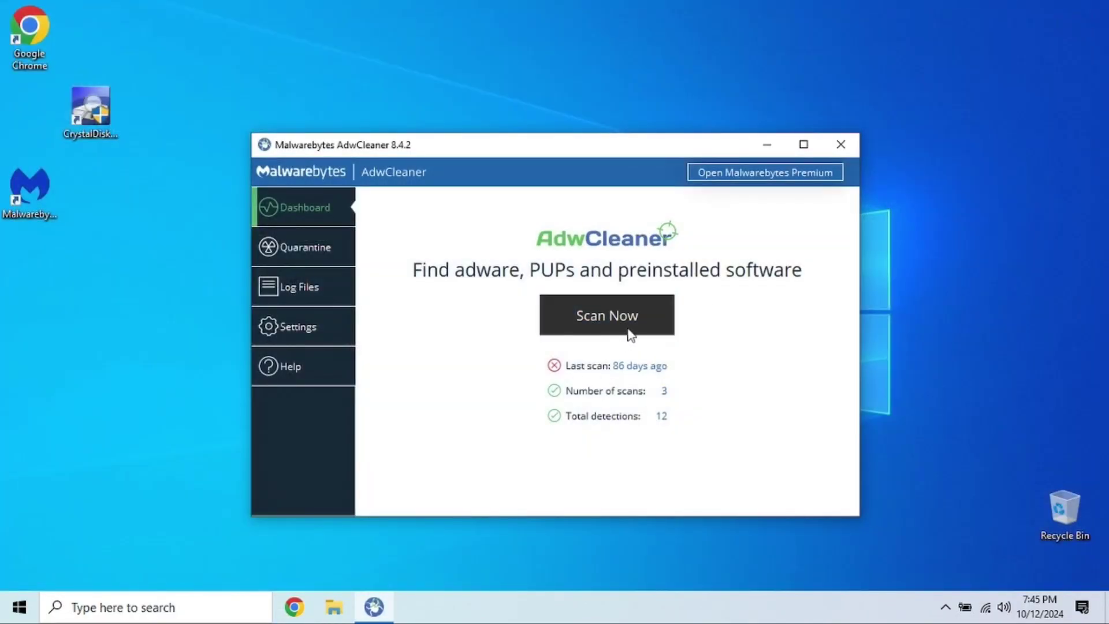
Scan with AdwCleaner, quarantine DriverUpdatePlus and USTechSupport, then close the app
left_click(634, 333)
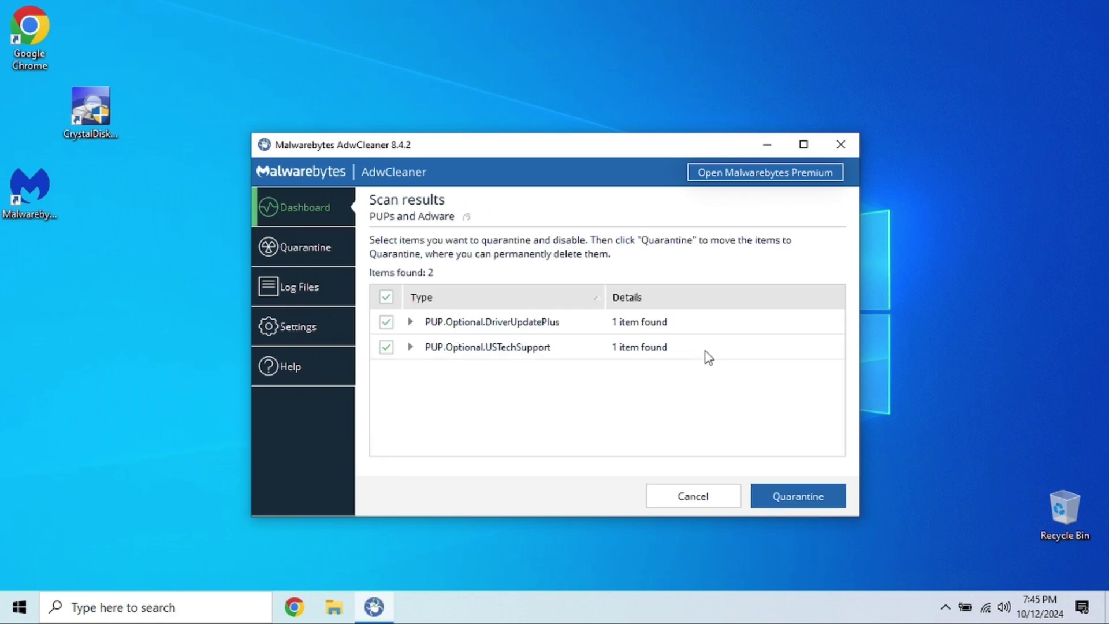
left_click(790, 501)
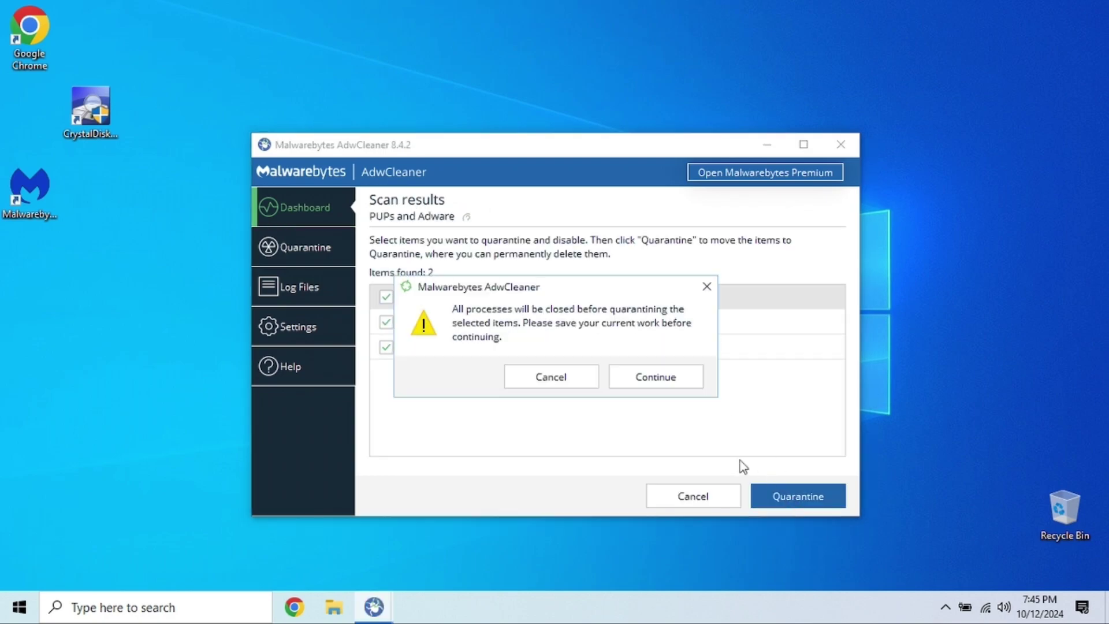
left_click(624, 386)
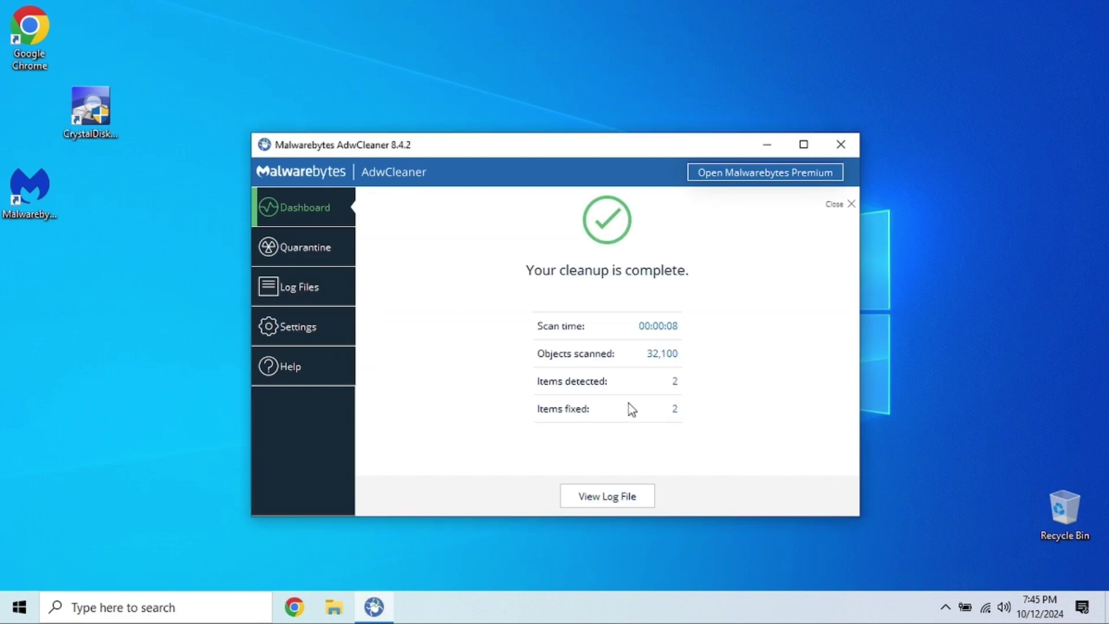
left_click(834, 205)
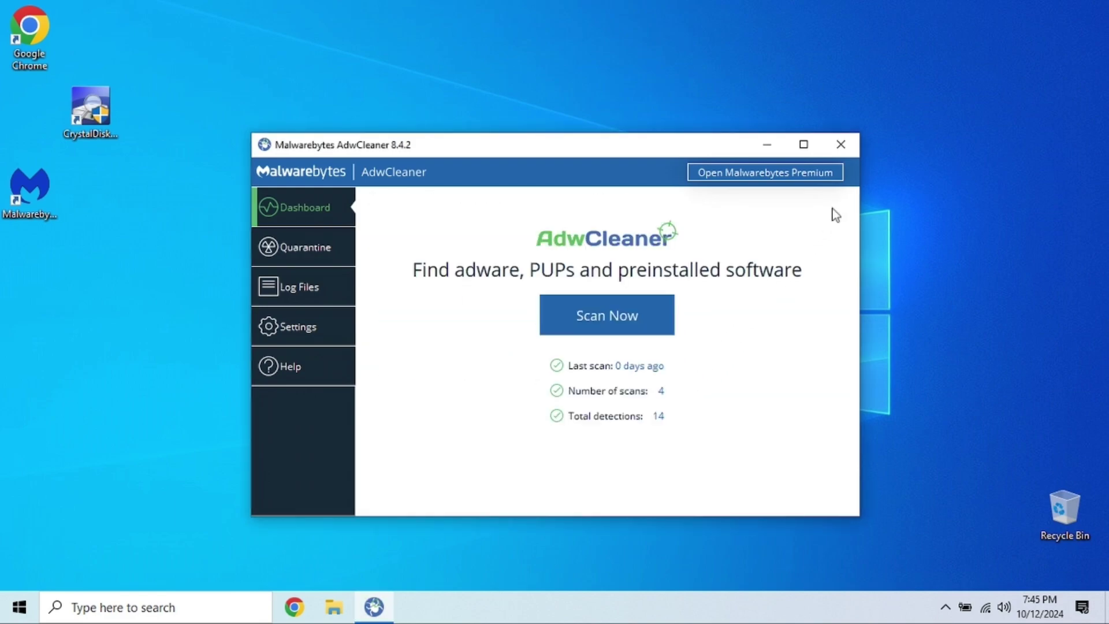
left_click(839, 142)
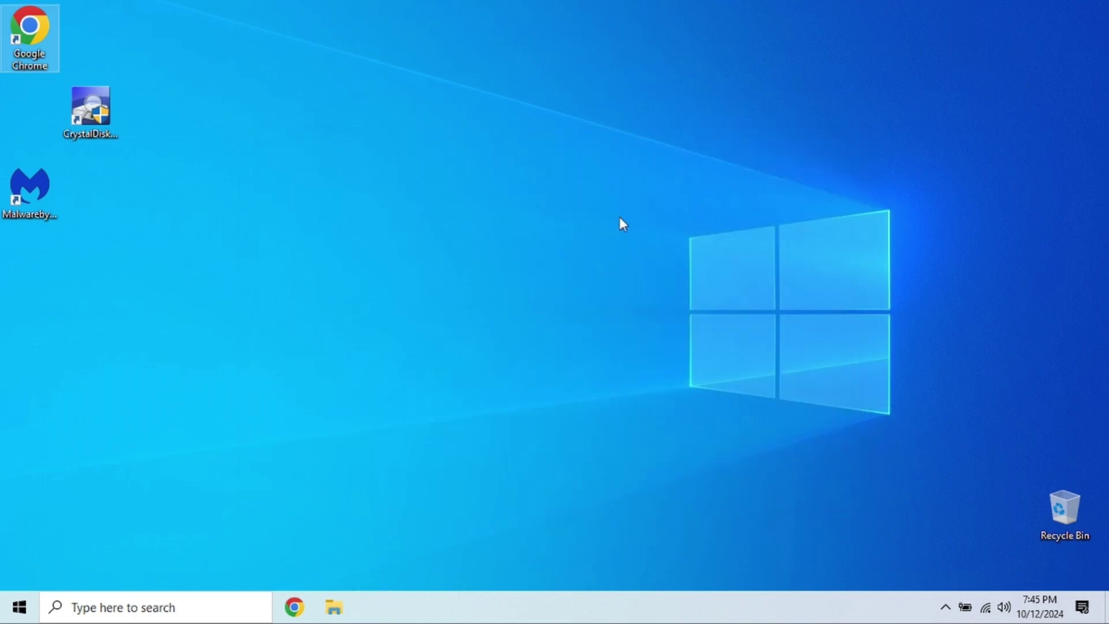
Run a Malwarebytes Threat Scan, quarantine PCCleaner, MyCleanPC and Outbyte, then close Malwarebytes
left_click(33, 207)
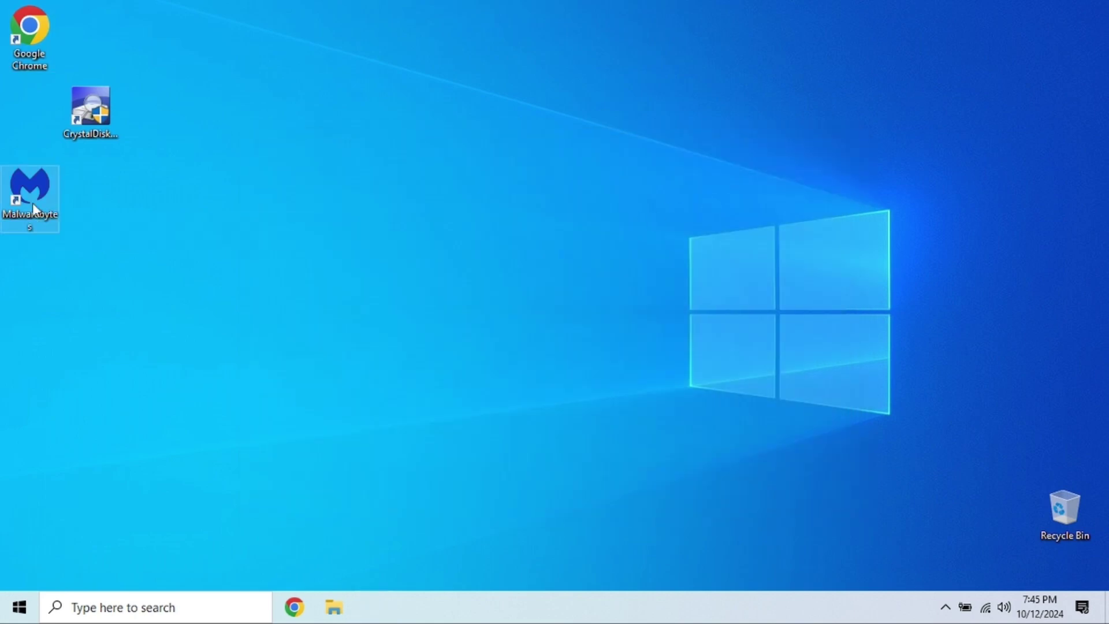
double_click(32, 203)
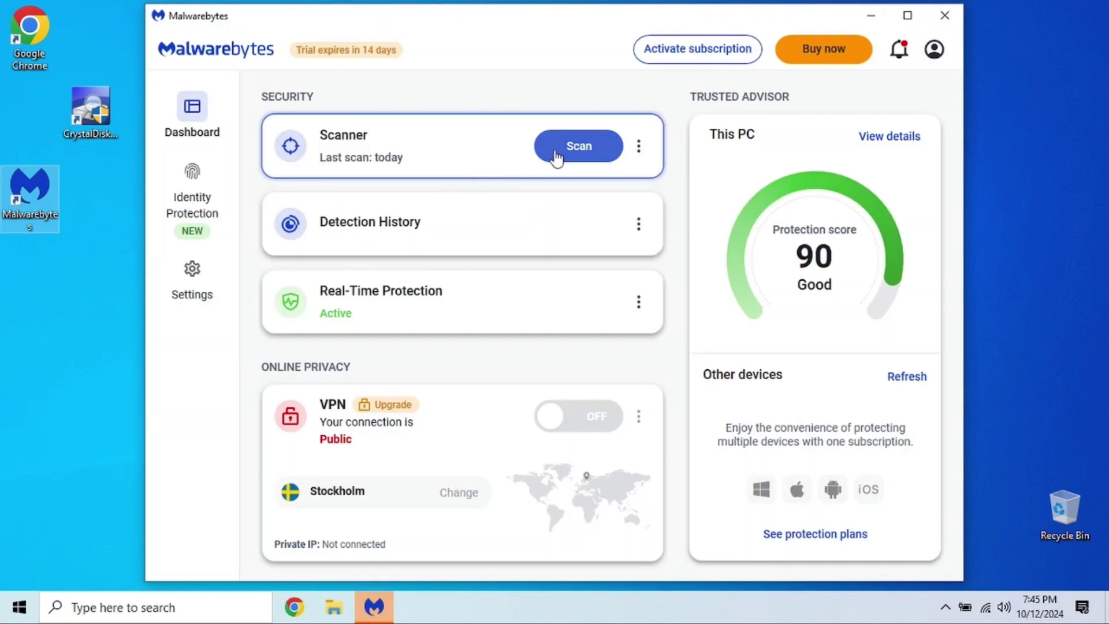
left_click(567, 151)
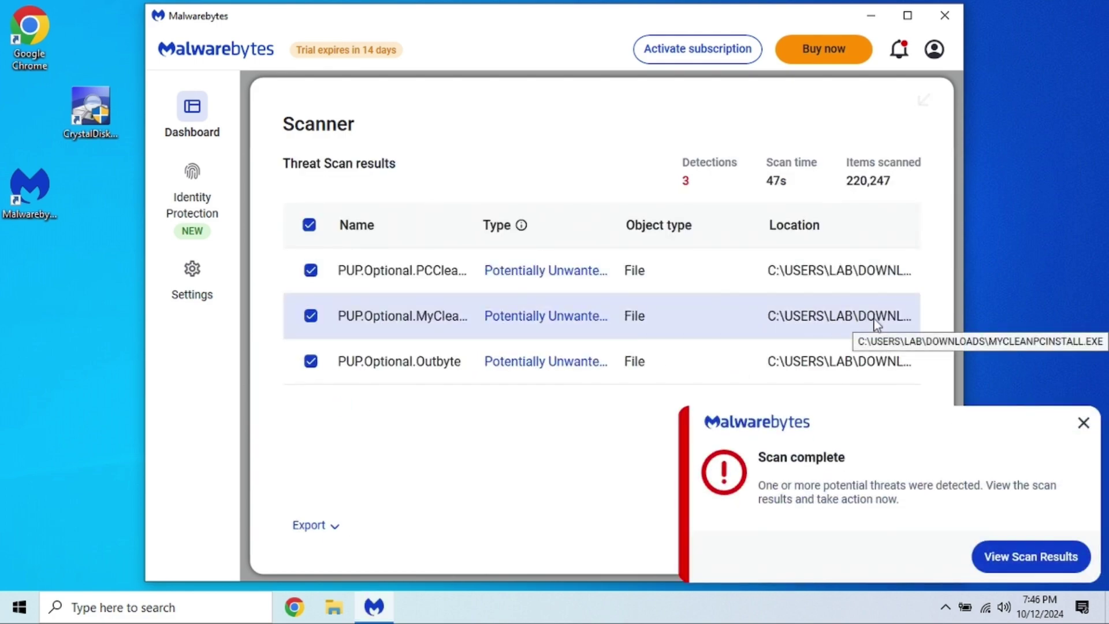
left_click(1081, 424)
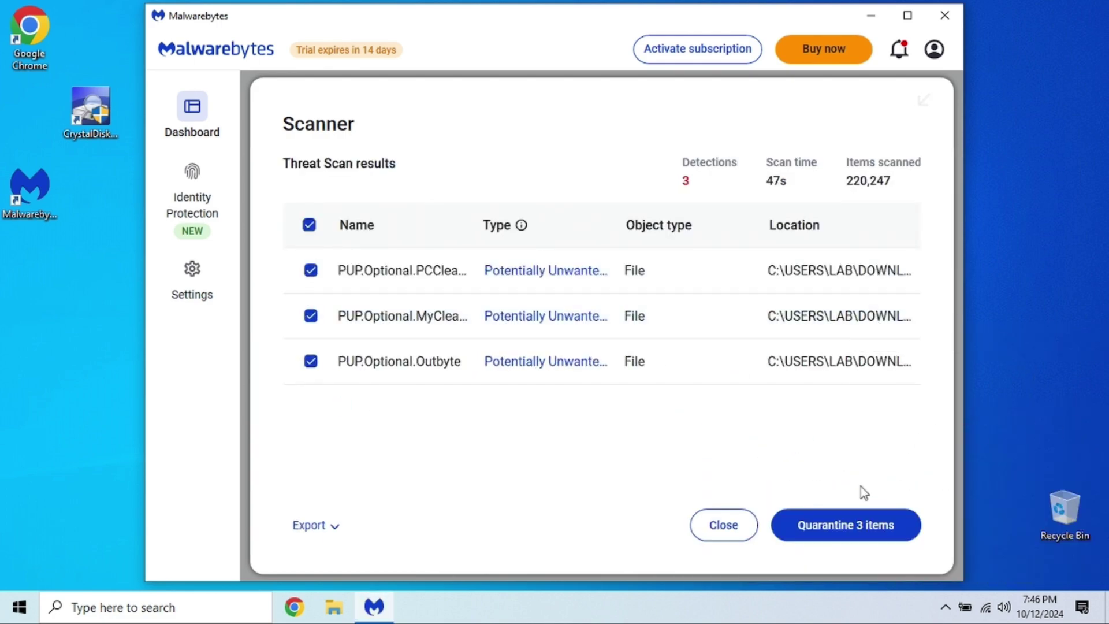
left_click(844, 534)
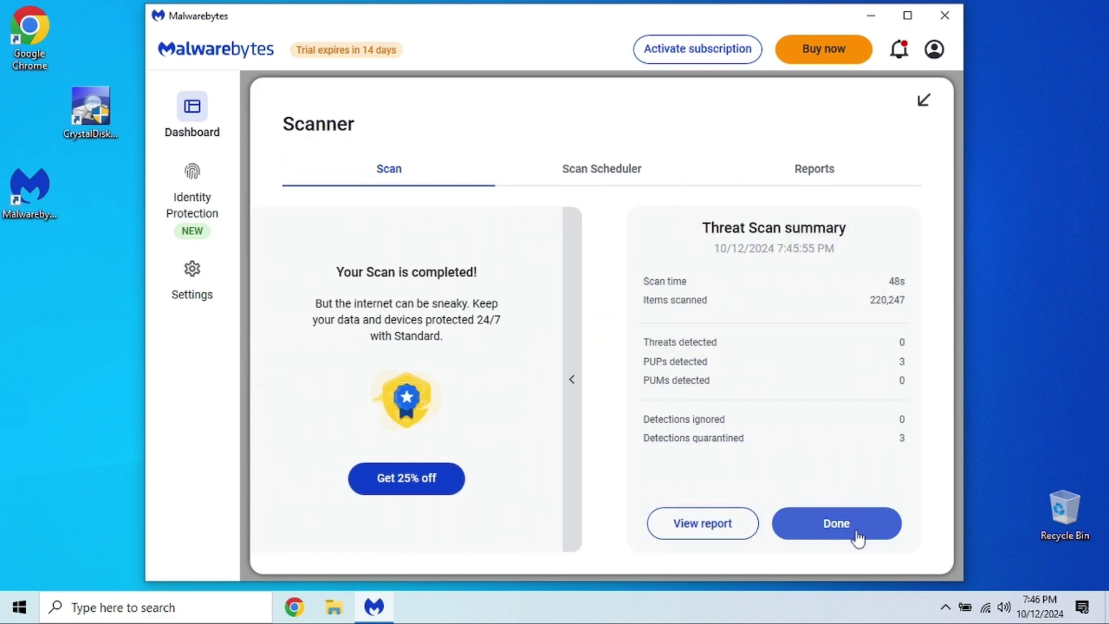
left_click(858, 538)
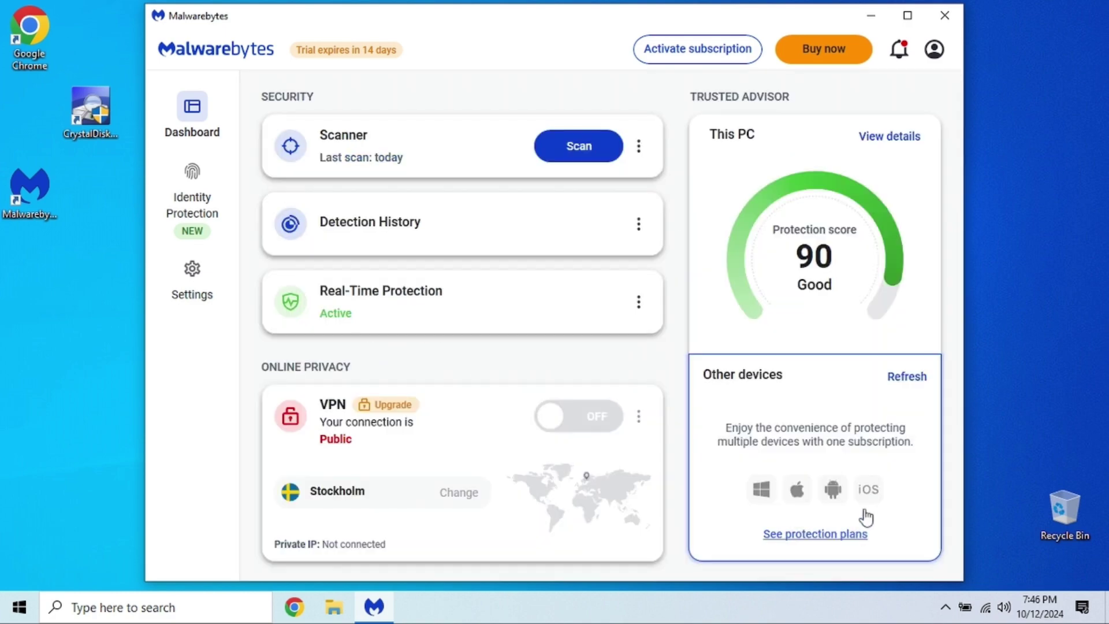
left_click(946, 18)
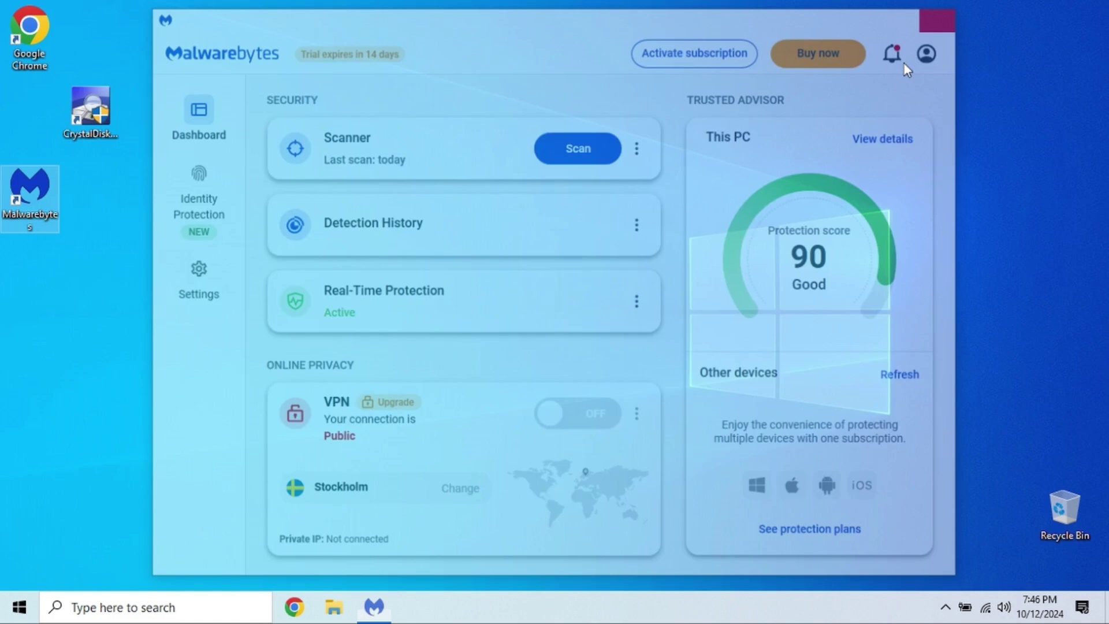
left_click(526, 208)
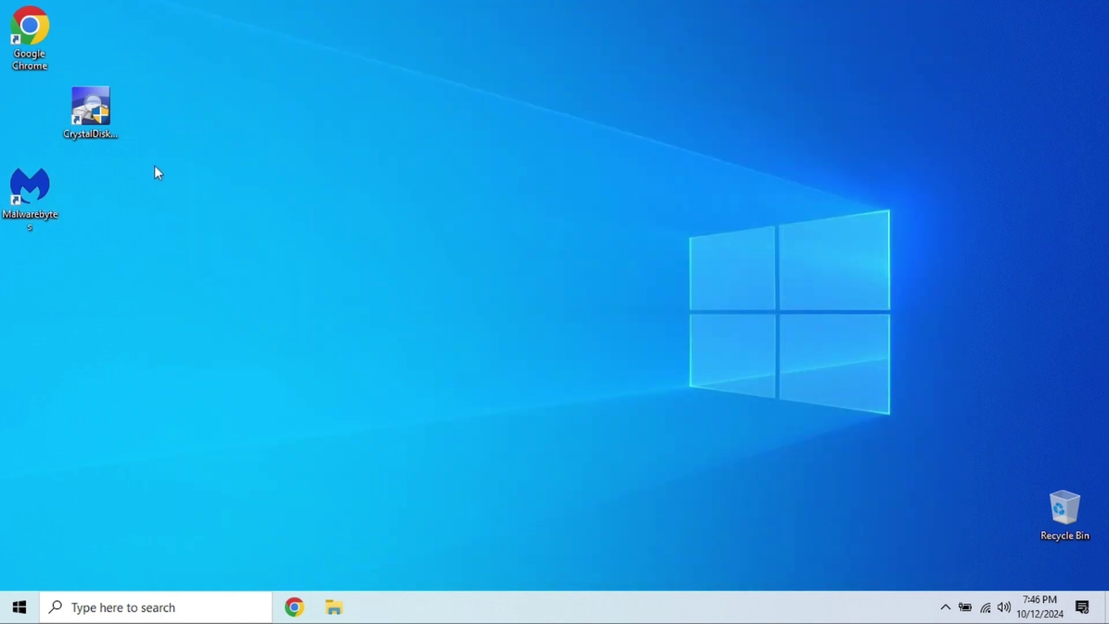
Search 'glary utilities download' in Chrome and download gusetup.exe from the Glarysoft page
left_click(37, 56)
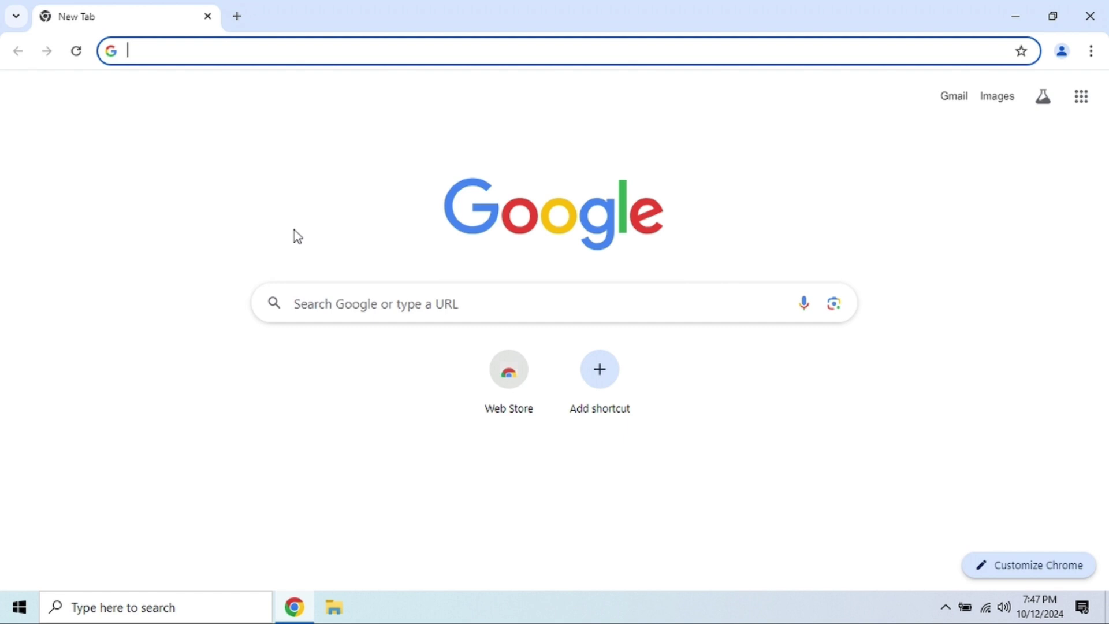
type("glary ut")
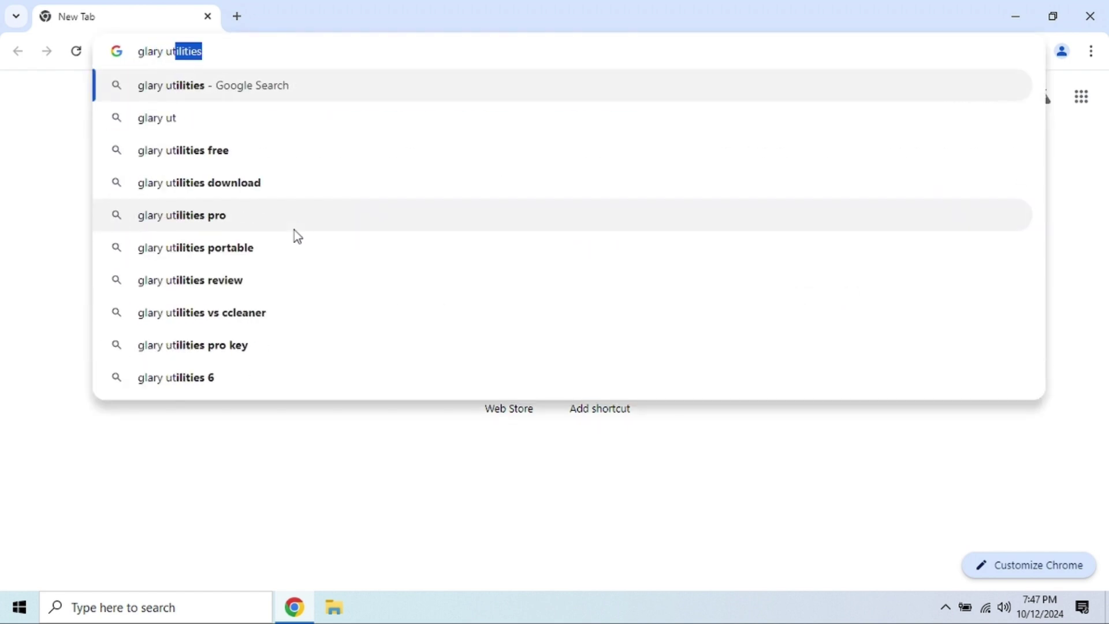
type("ili")
left_click(297, 183)
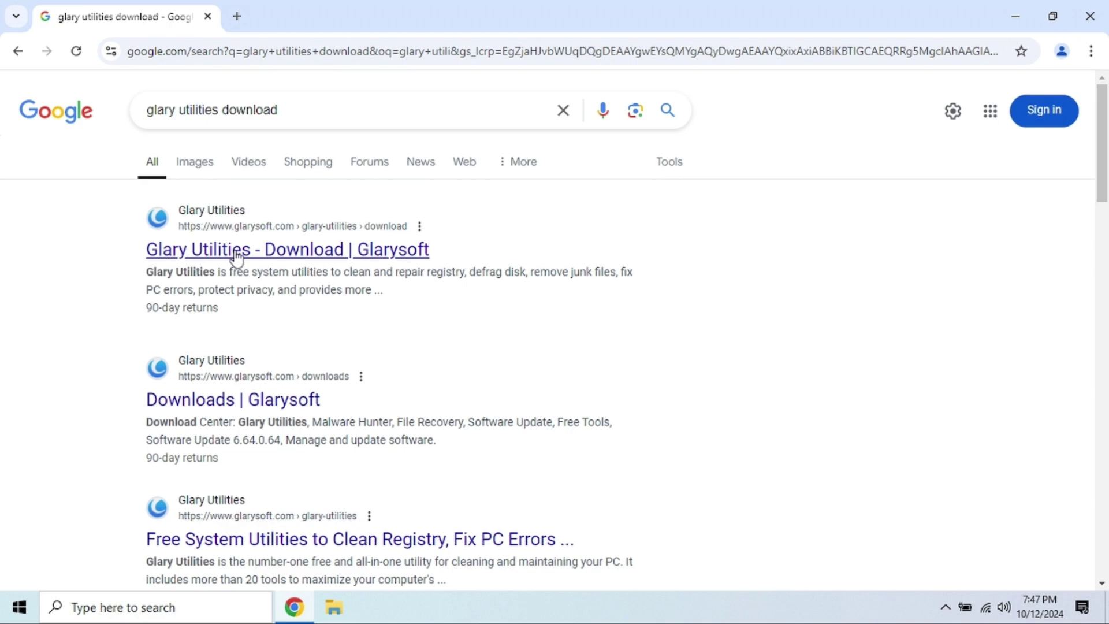
left_click(238, 257)
scroll(560, 369, "down", 3)
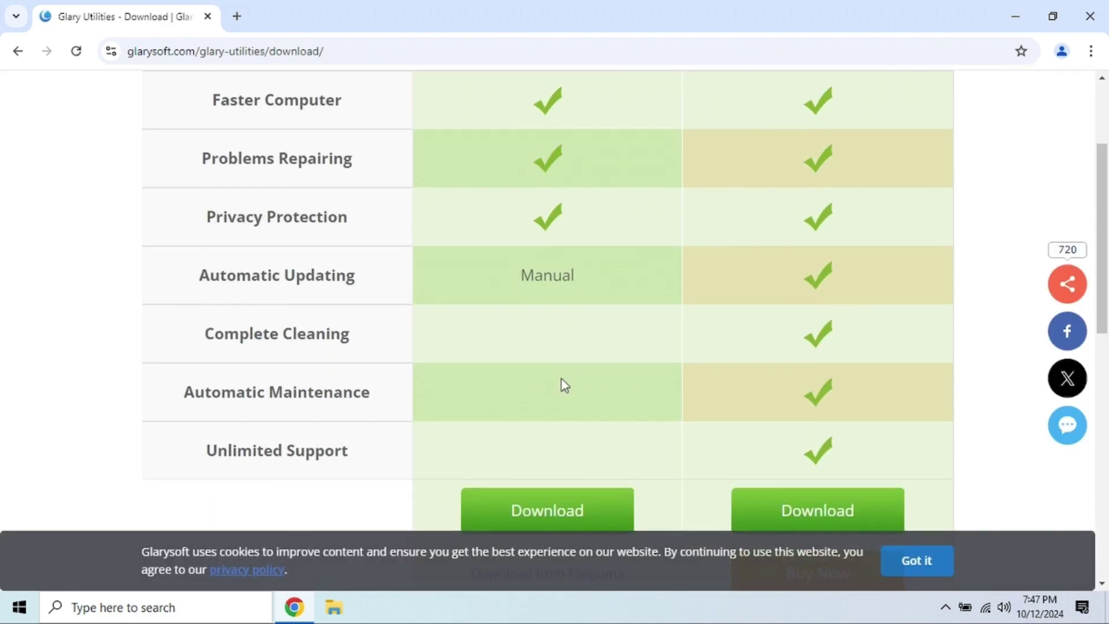
scroll(564, 385, "down", 1)
left_click(550, 425)
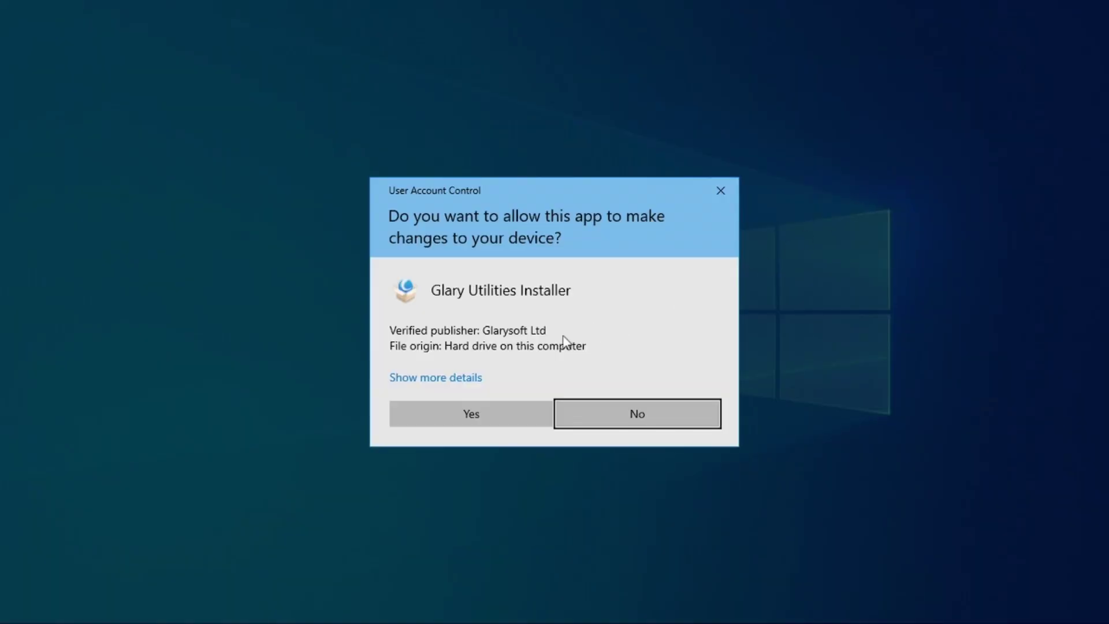
Install Glary Utilities 6.16 in the default location, closing Chrome, and launch it at finish
left_click(512, 420)
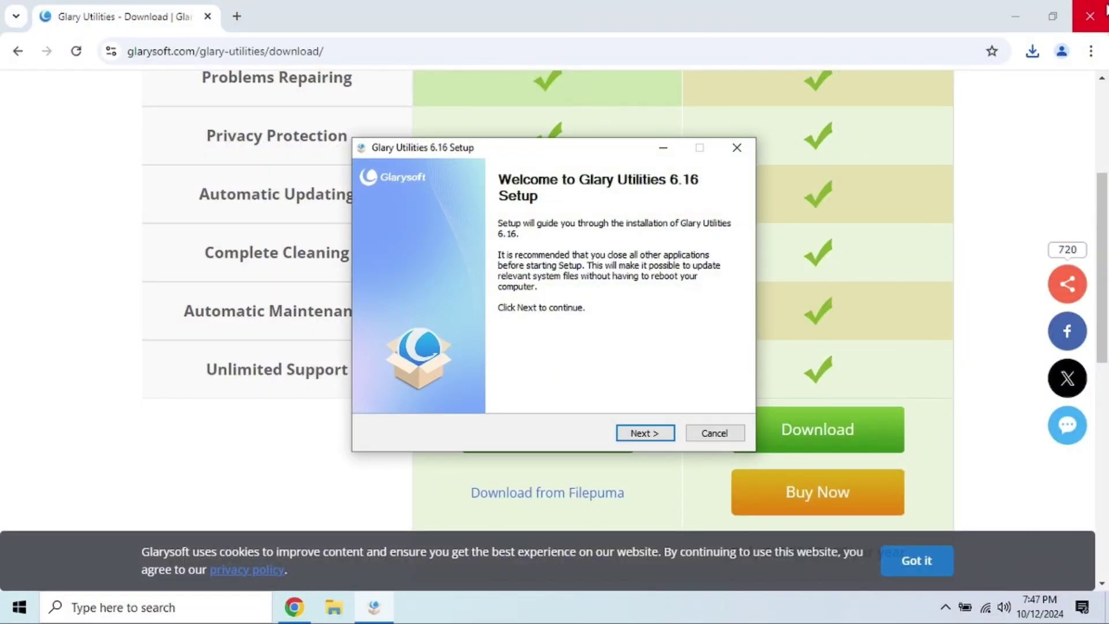
left_click(1090, 26)
left_click(640, 434)
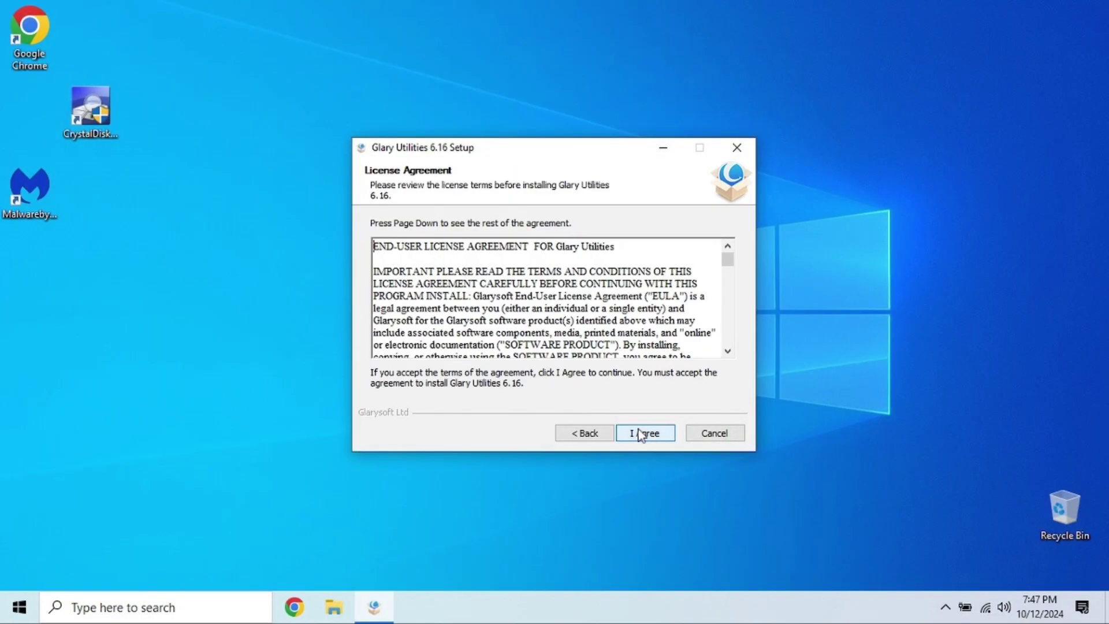
left_click(639, 434)
left_click(642, 431)
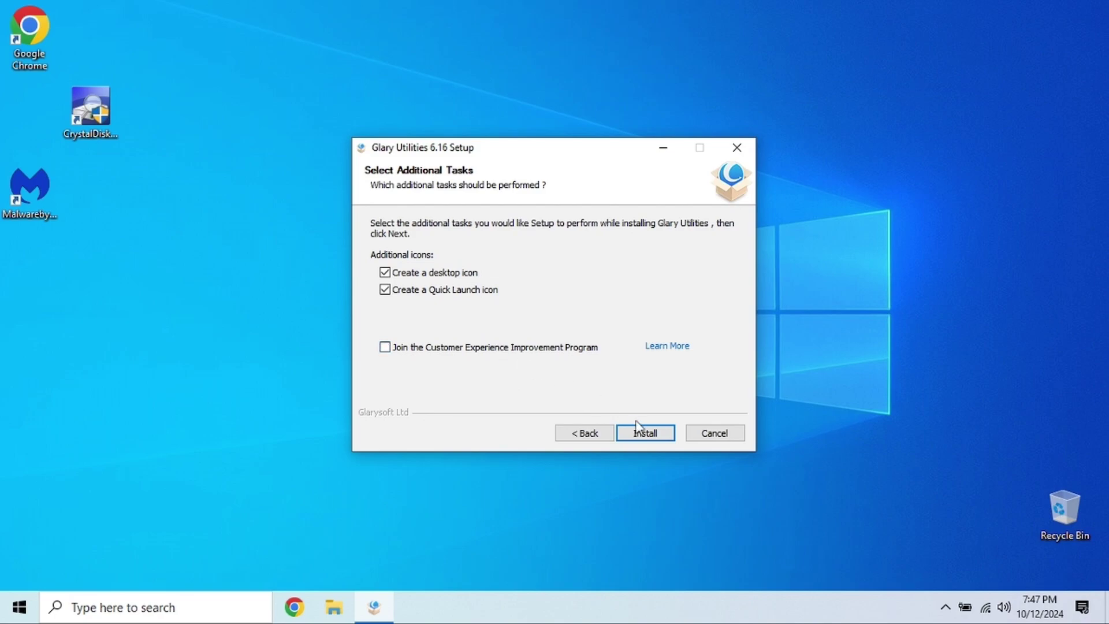
left_click(645, 434)
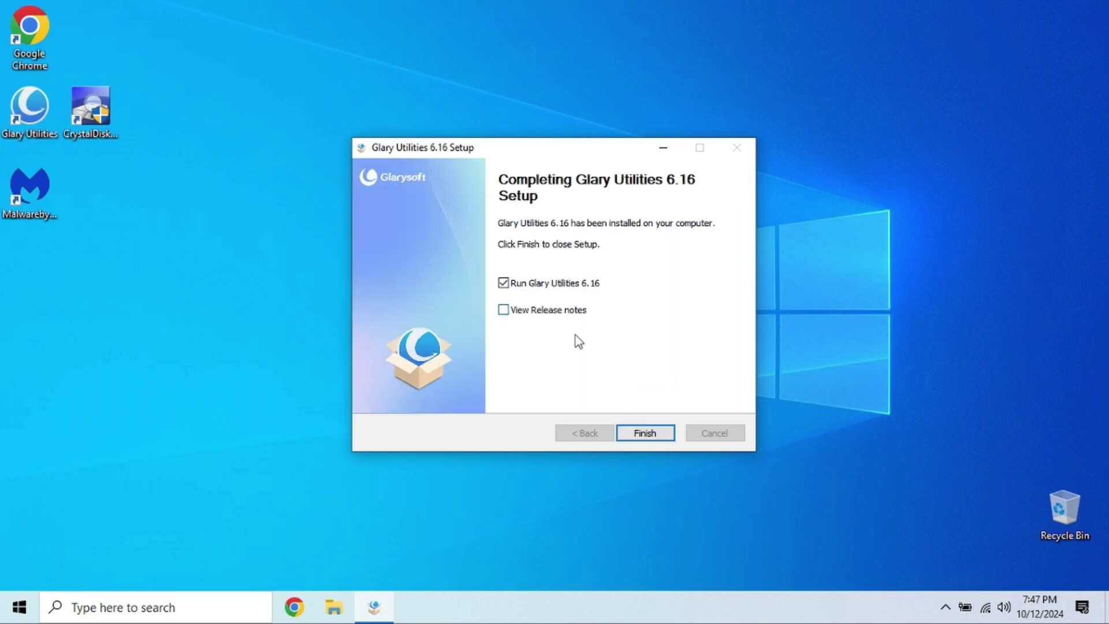
left_click(643, 434)
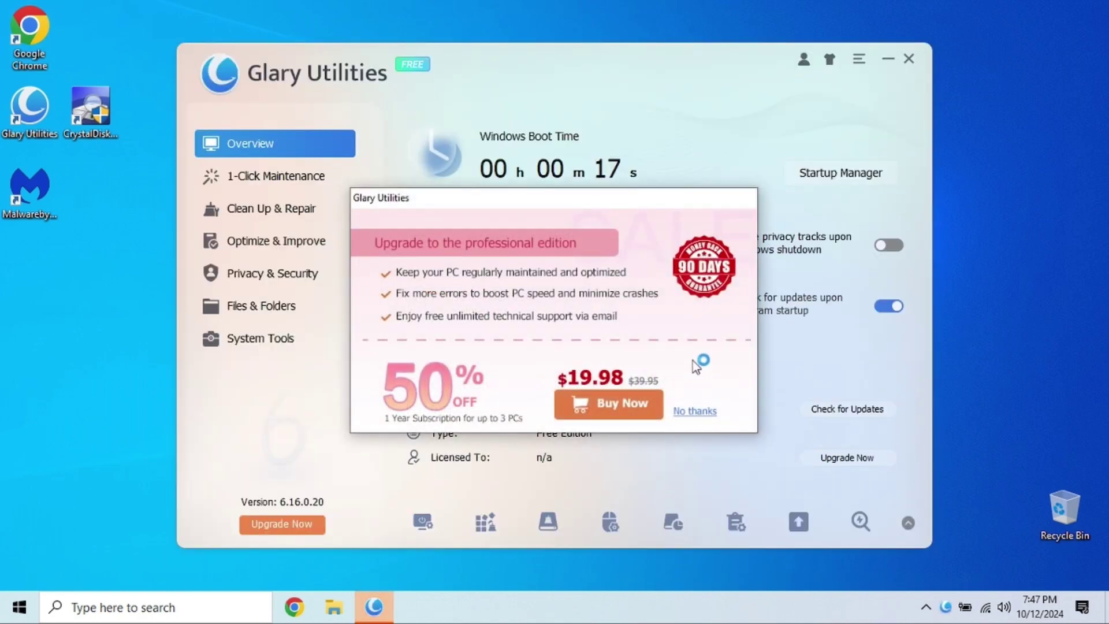
Decline the upgrade offer, then let 1-Click Maintenance fix registry and temp-file issues, then show Optimize & Improve
left_click(698, 411)
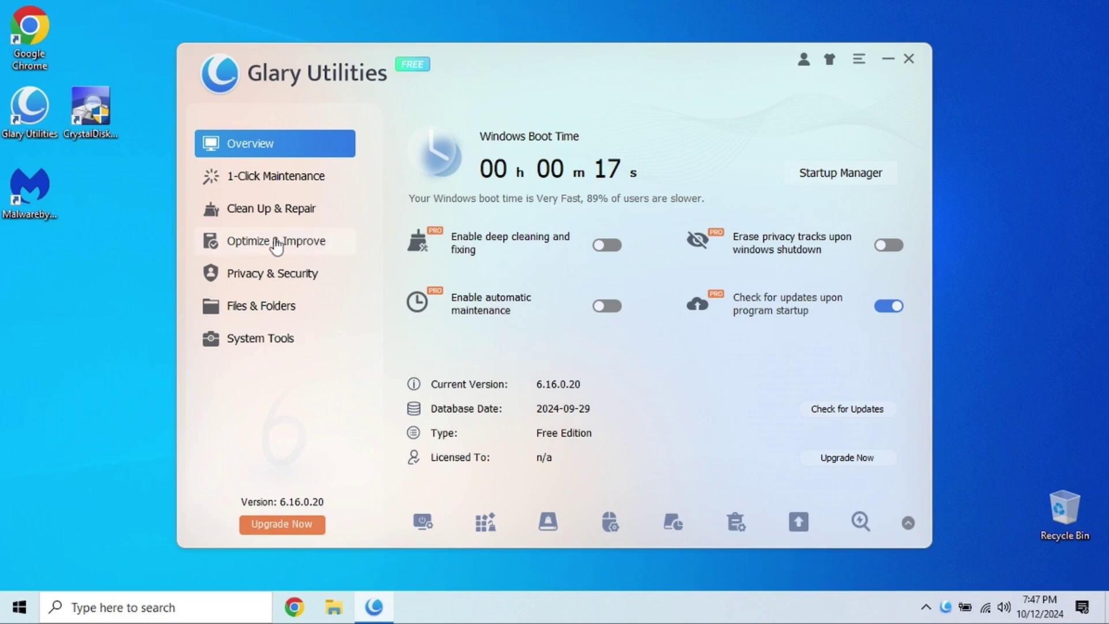
left_click(257, 184)
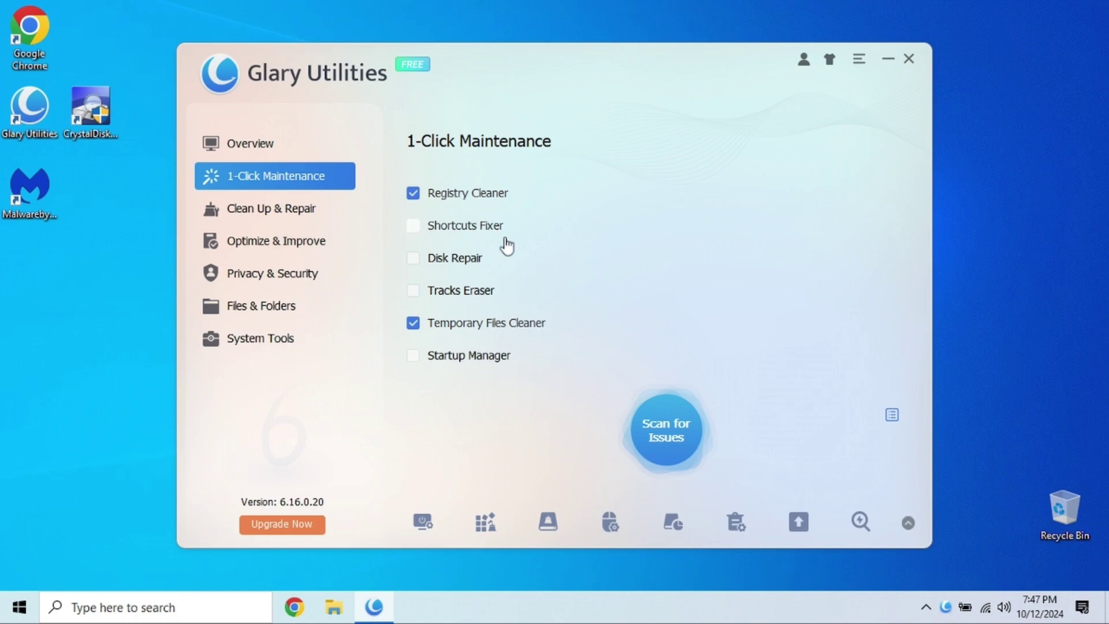
left_click(673, 434)
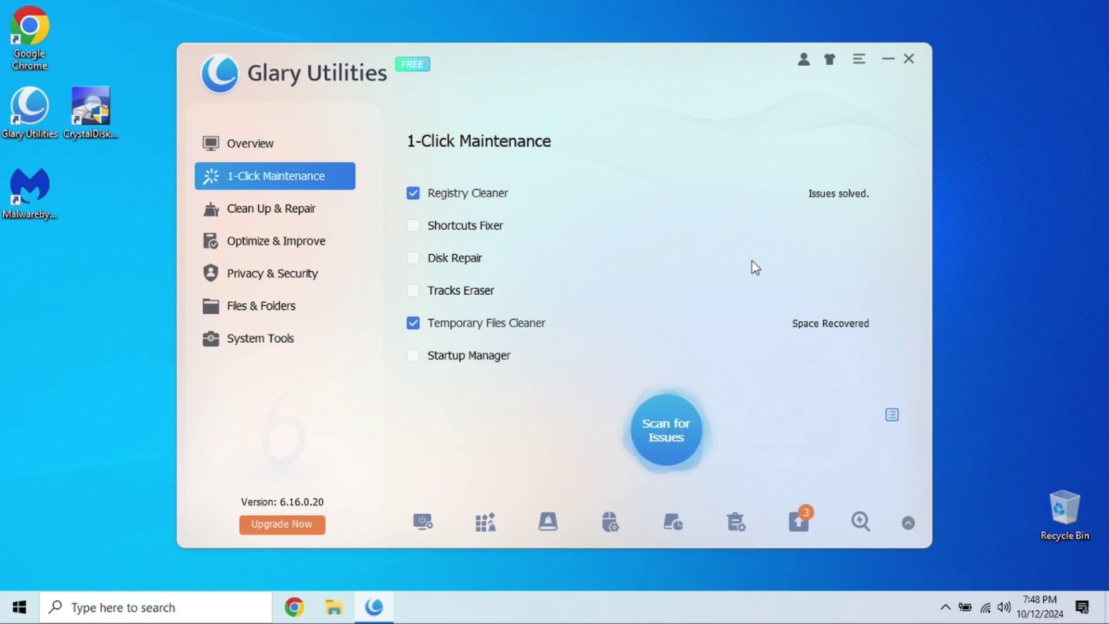
left_click(318, 256)
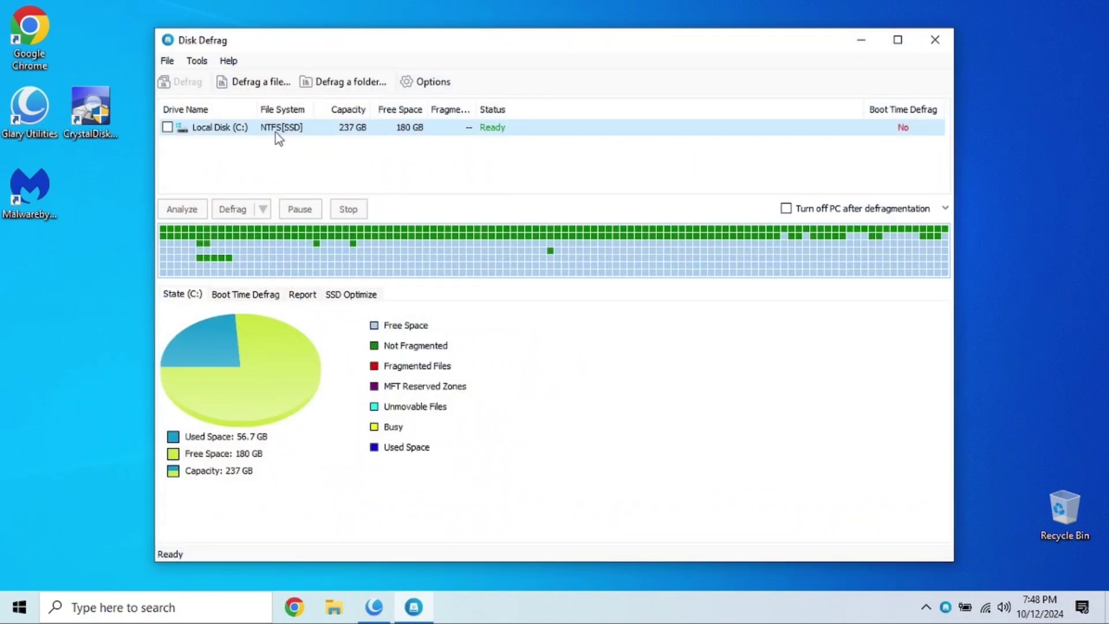
Close Disk Defrag after checking drive C:, then close Glary Utilities
left_click(934, 38)
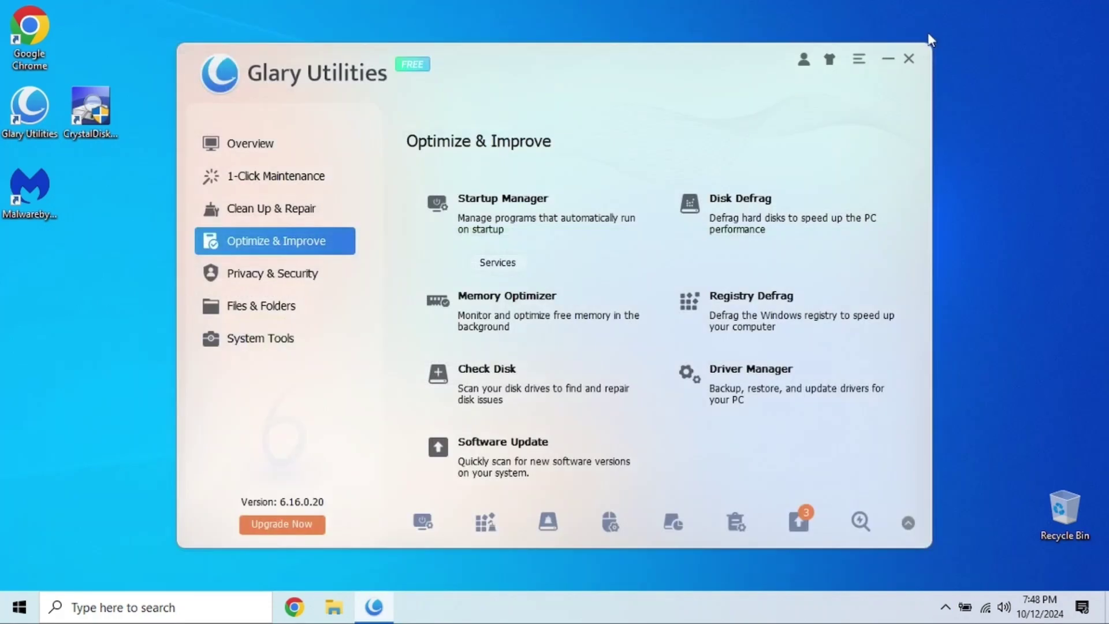
left_click(909, 60)
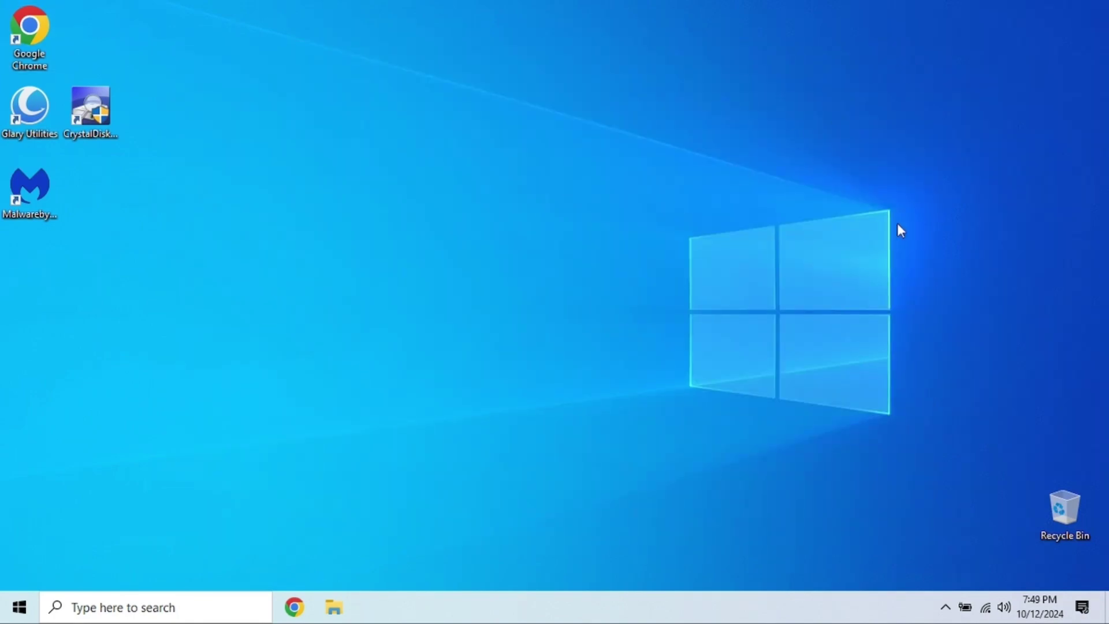
Turn on Storage Sense from Storage settings and set it to run every week
left_click(147, 605)
type("st")
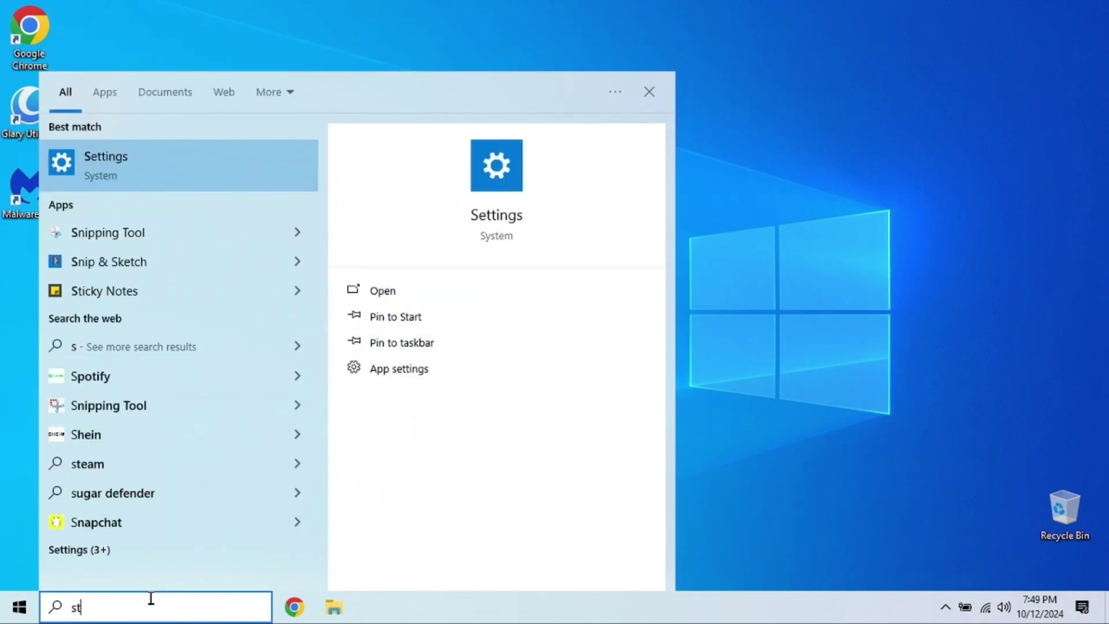
type("orage sense")
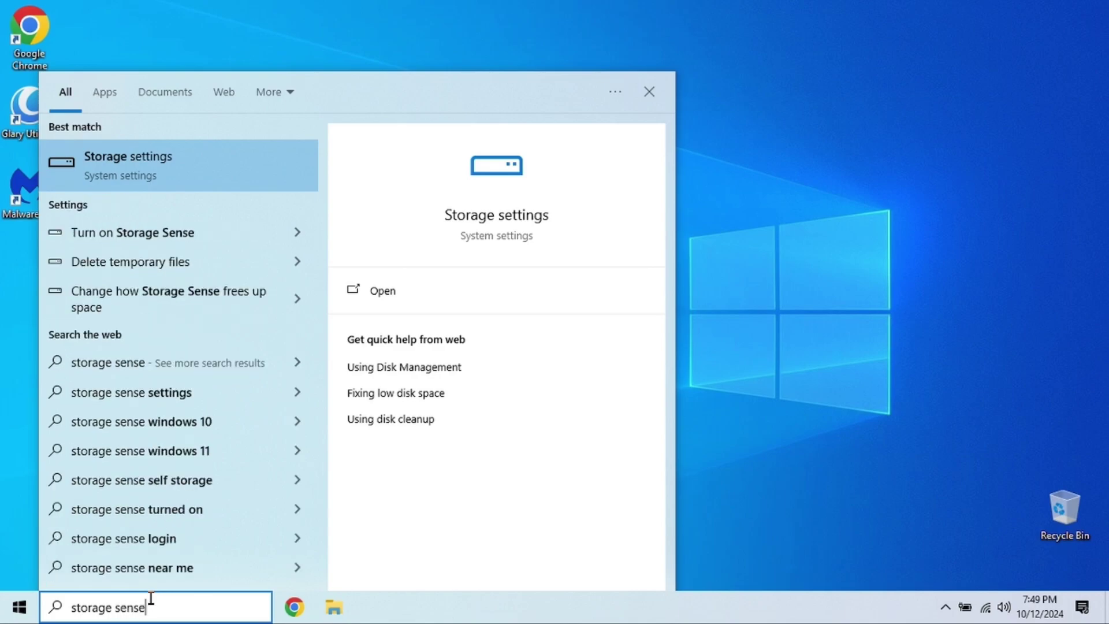
left_click(181, 238)
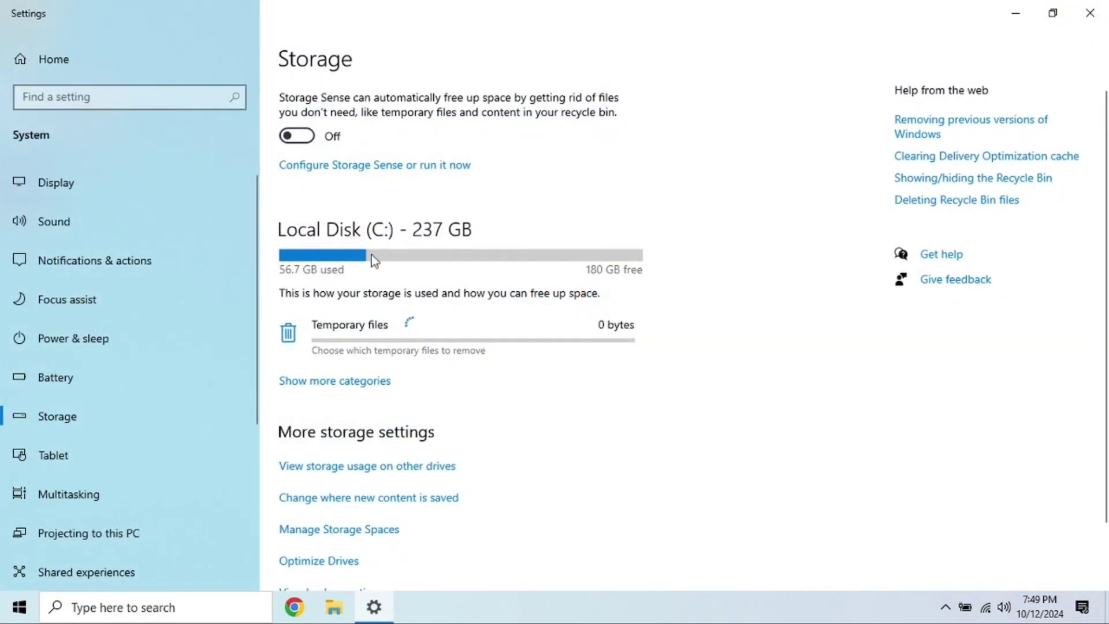
left_click(309, 139)
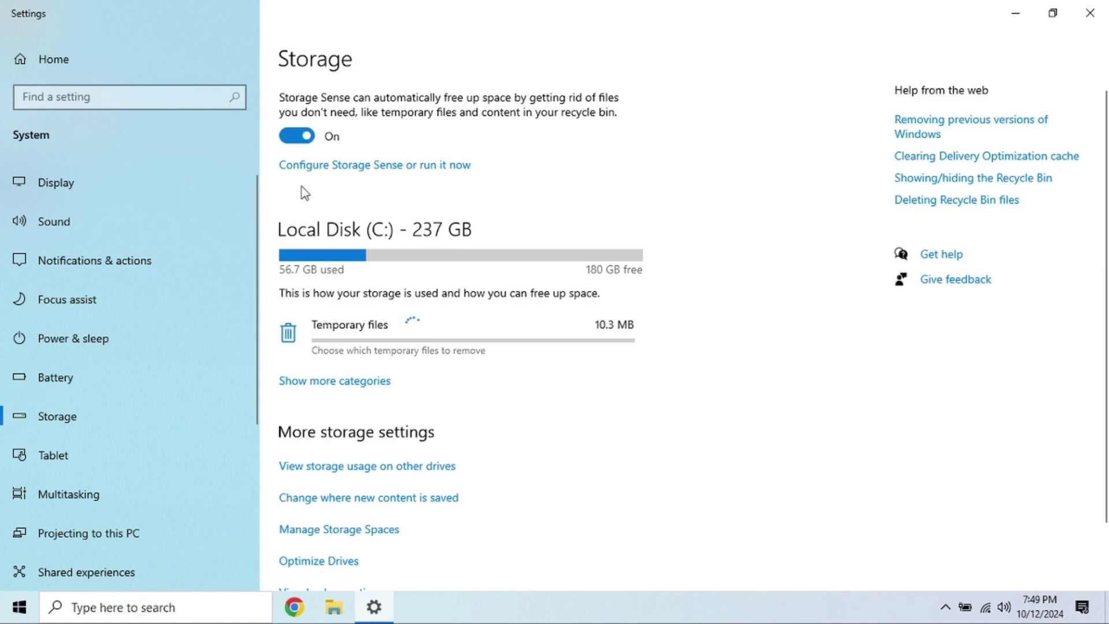
left_click(318, 168)
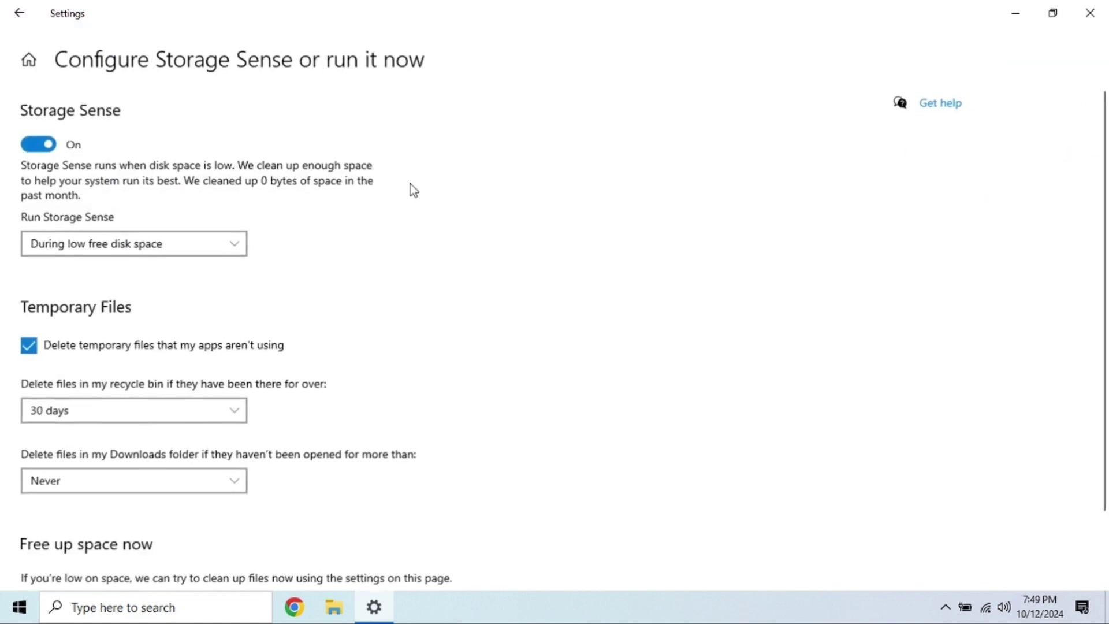
scroll(329, 250, "down", 2)
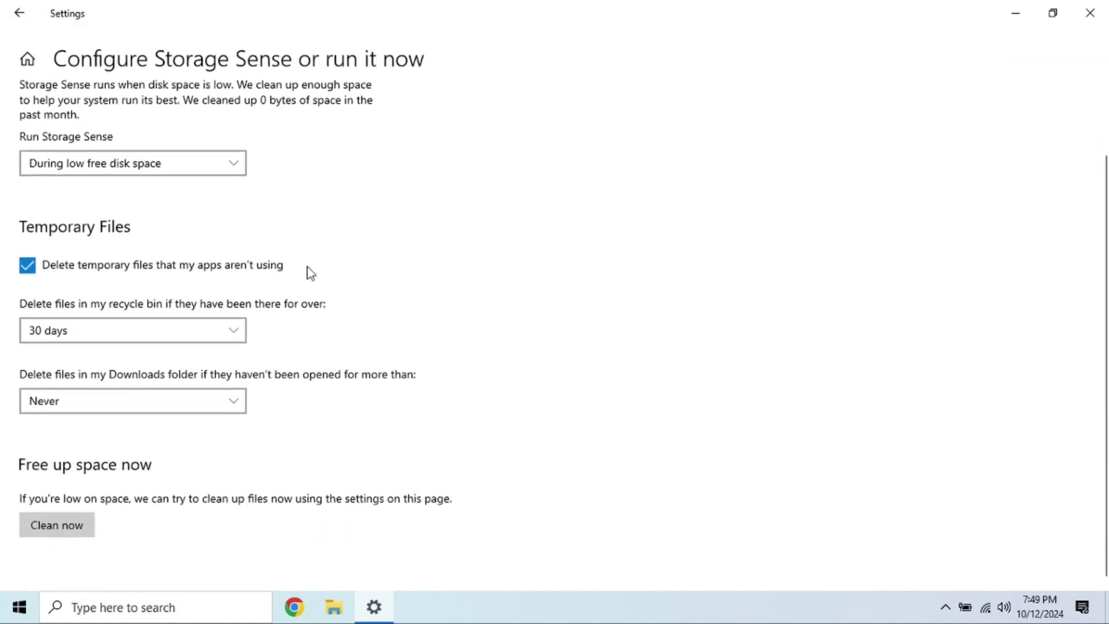
left_click(228, 165)
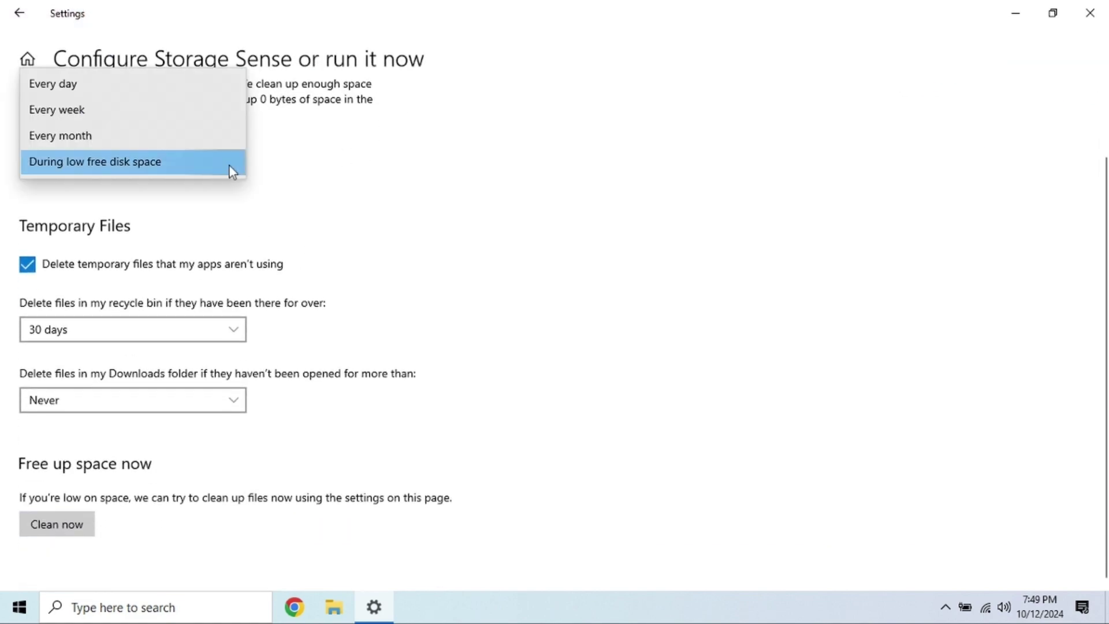
left_click(168, 112)
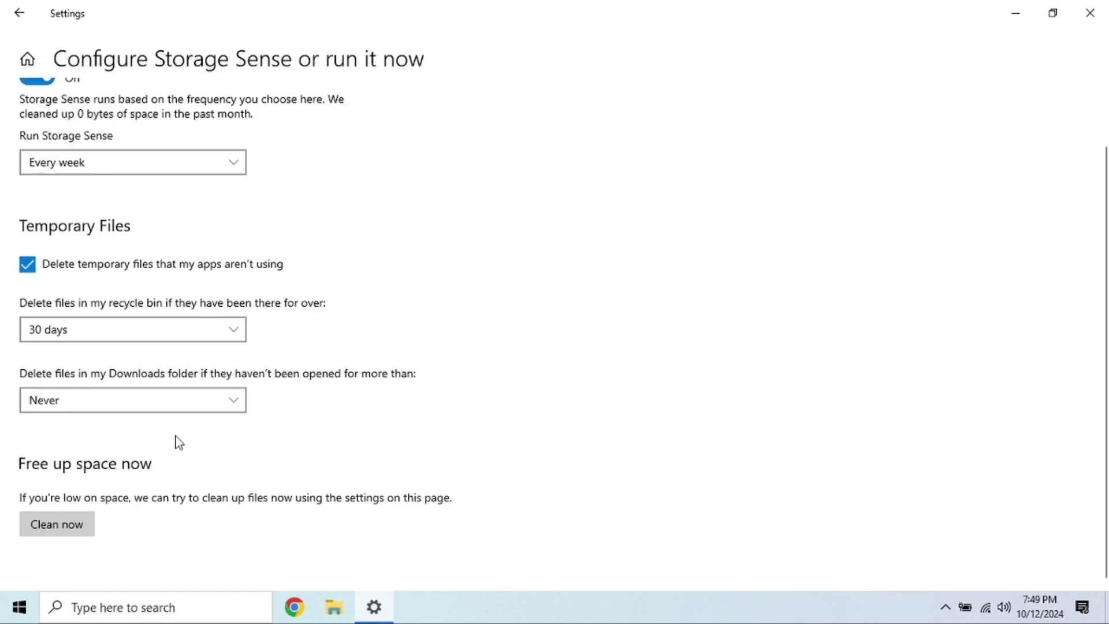
Clean now to free 1.90 MB of temporary files, then close Settings
left_click(74, 527)
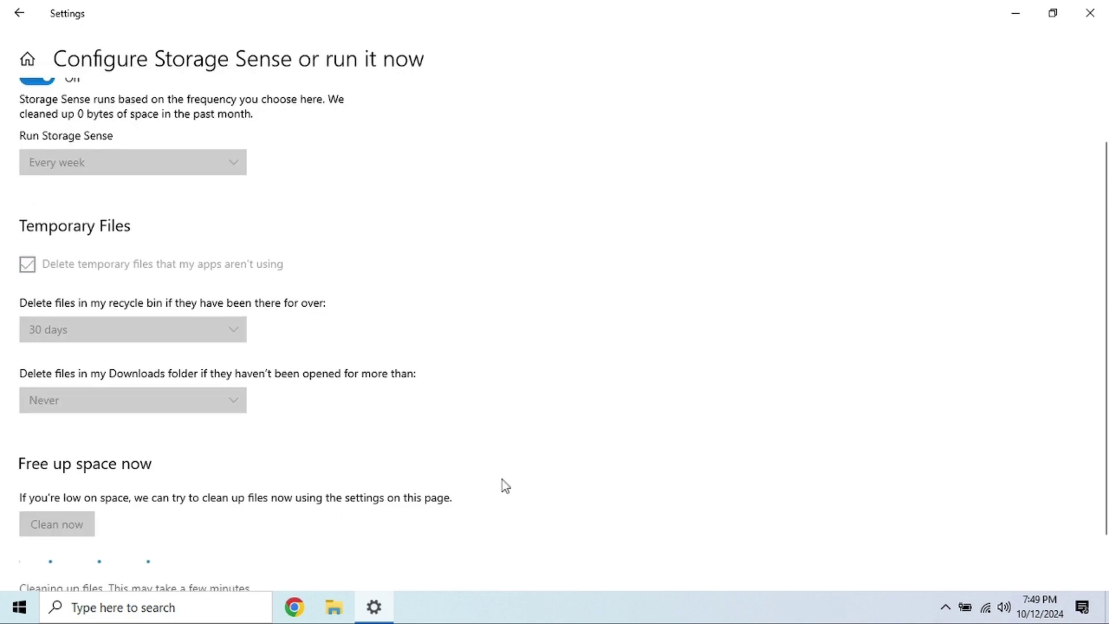
scroll(563, 437, "down", 2)
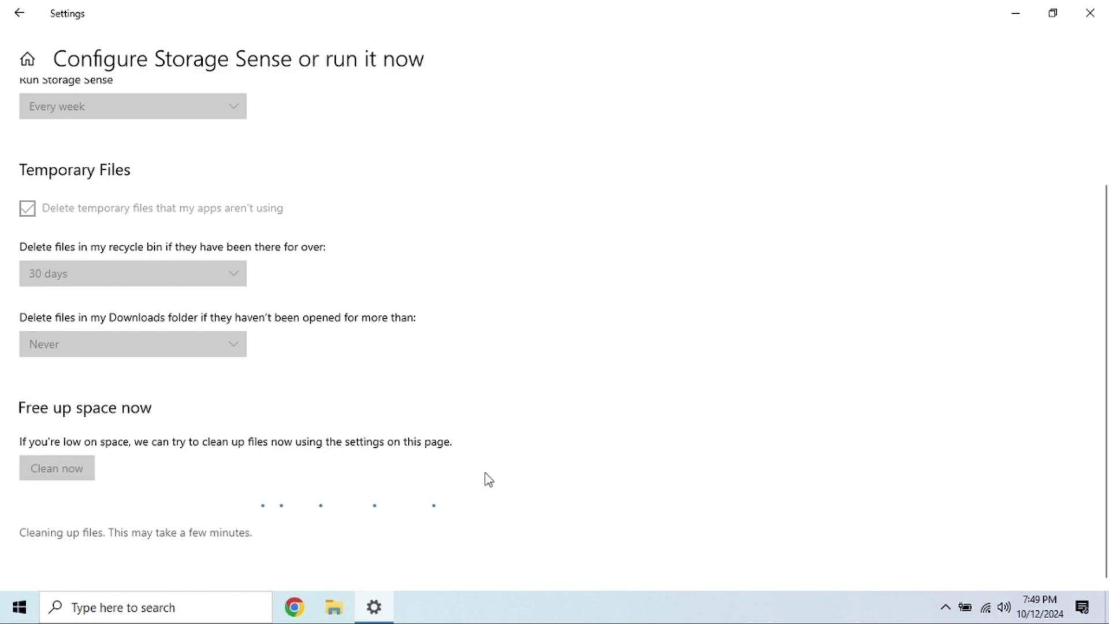
left_click(1090, 13)
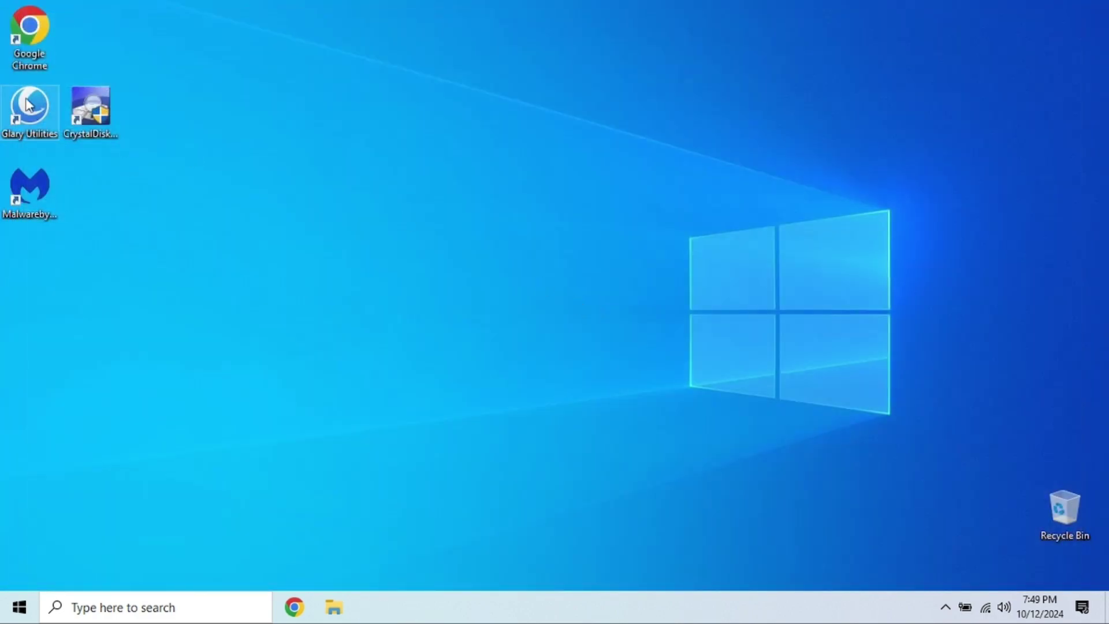
Download Patch My PC Home Updater 4.5.0.4 from patchmypc.com and run PatchMyPC.exe as administrator
double_click(30, 26)
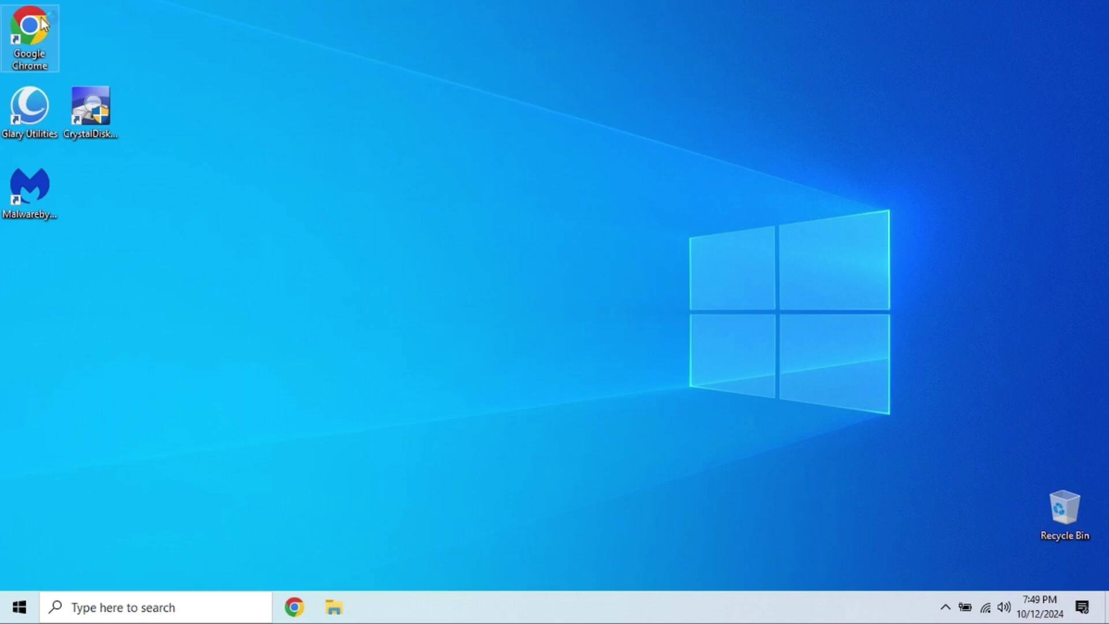
type("pat")
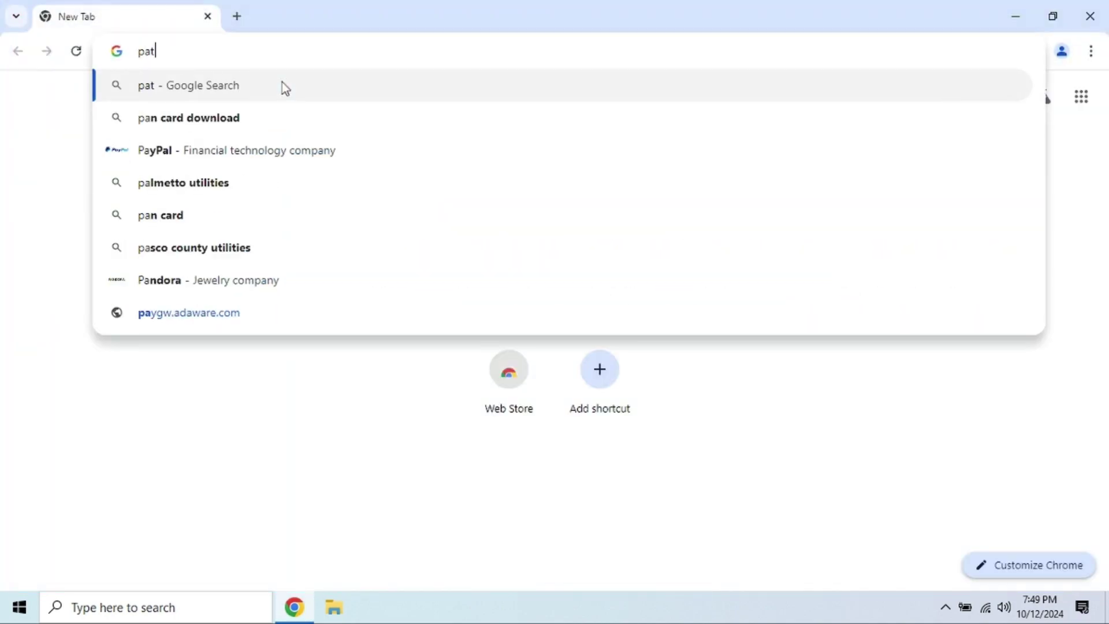
type("chmypc.com")
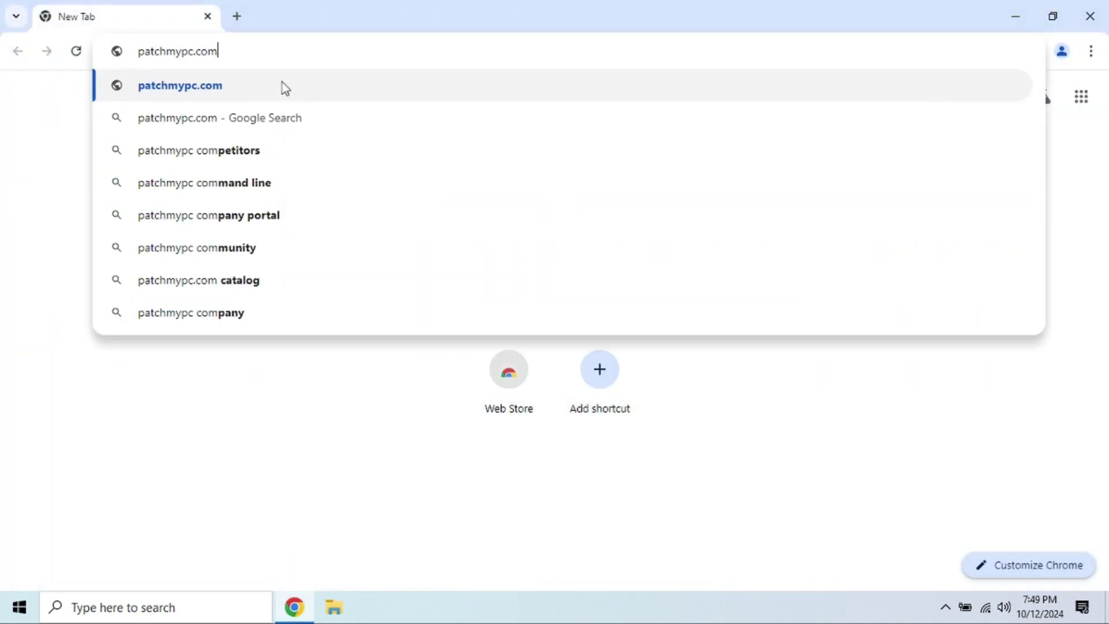
key("Return")
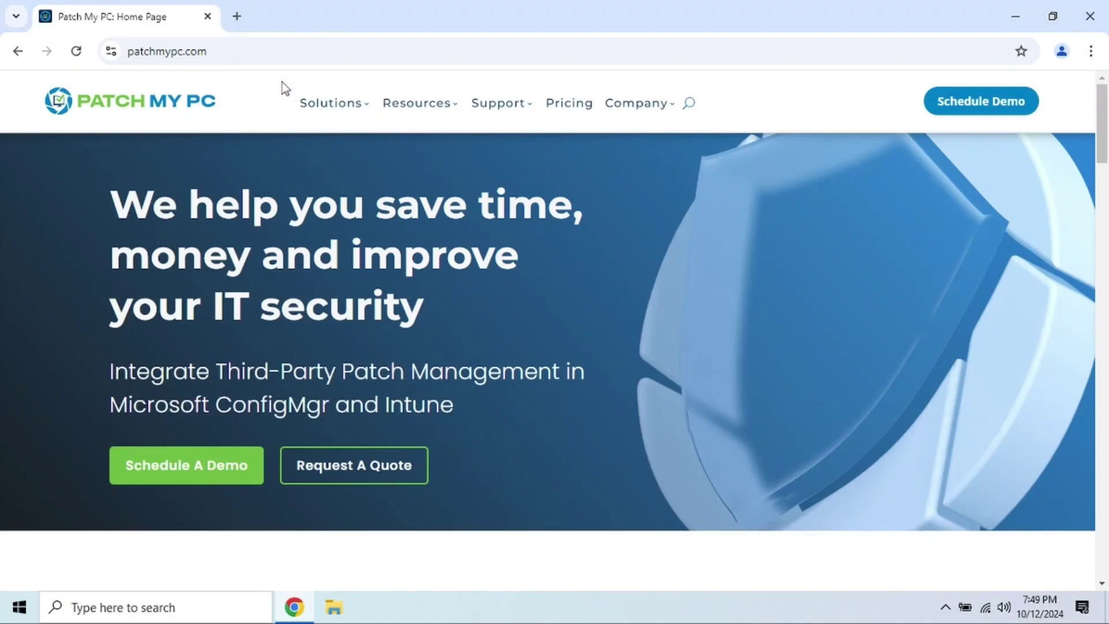
mouse_move(333, 109)
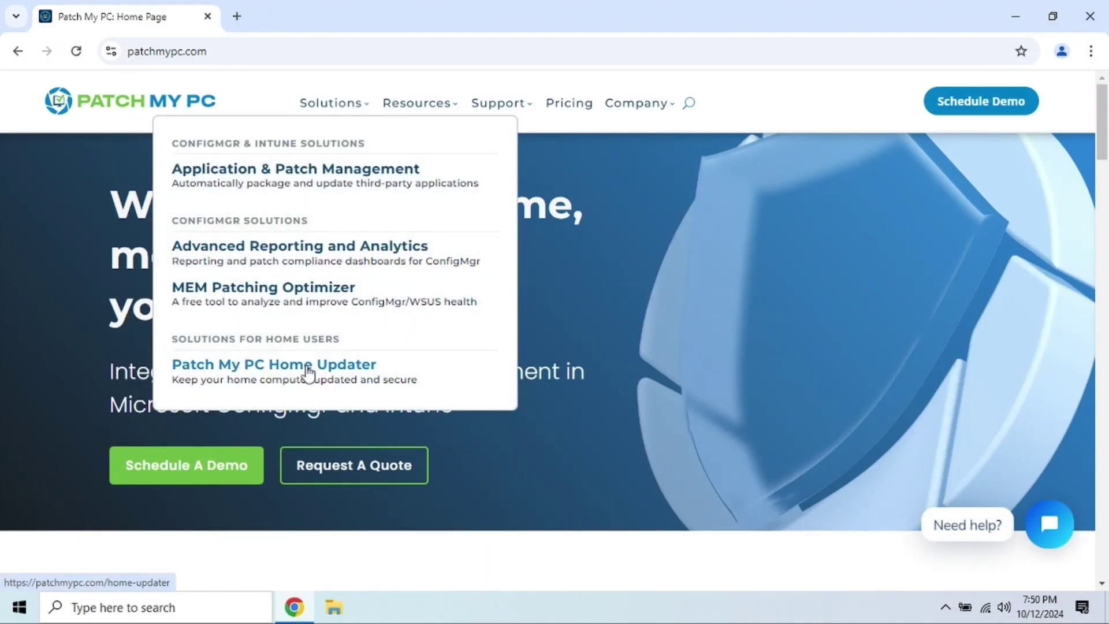
left_click(305, 363)
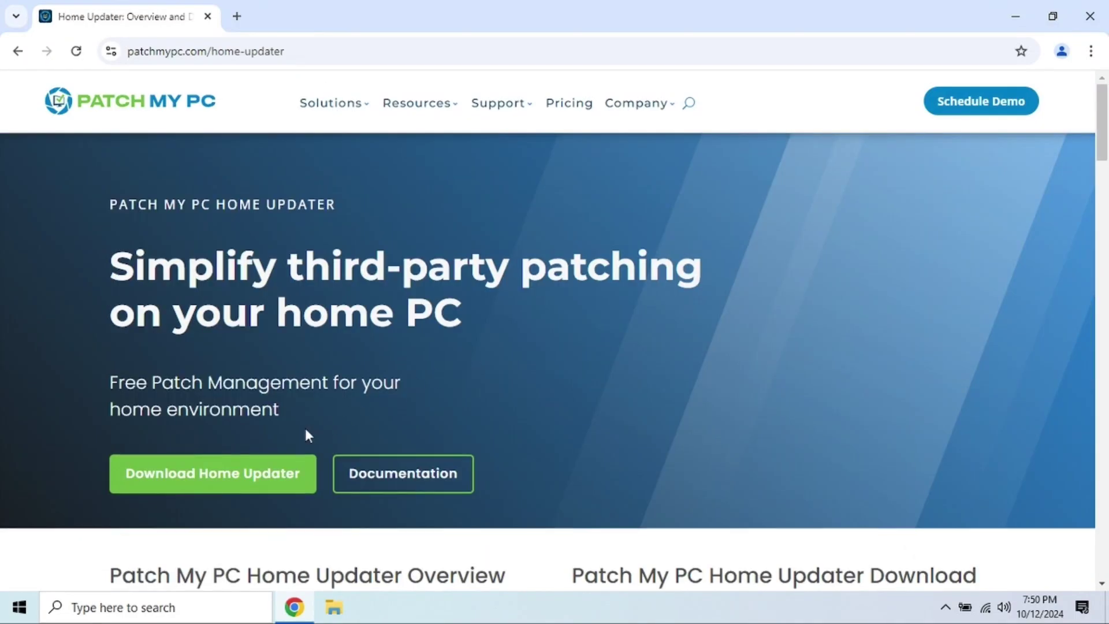
scroll(293, 469, "down", 6)
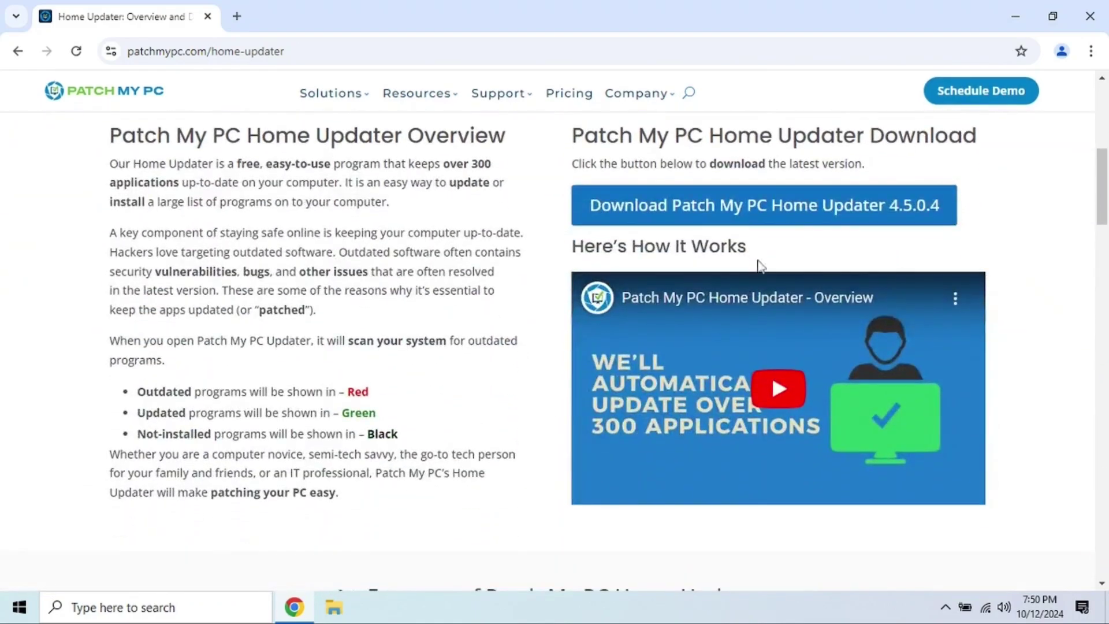
left_click(786, 218)
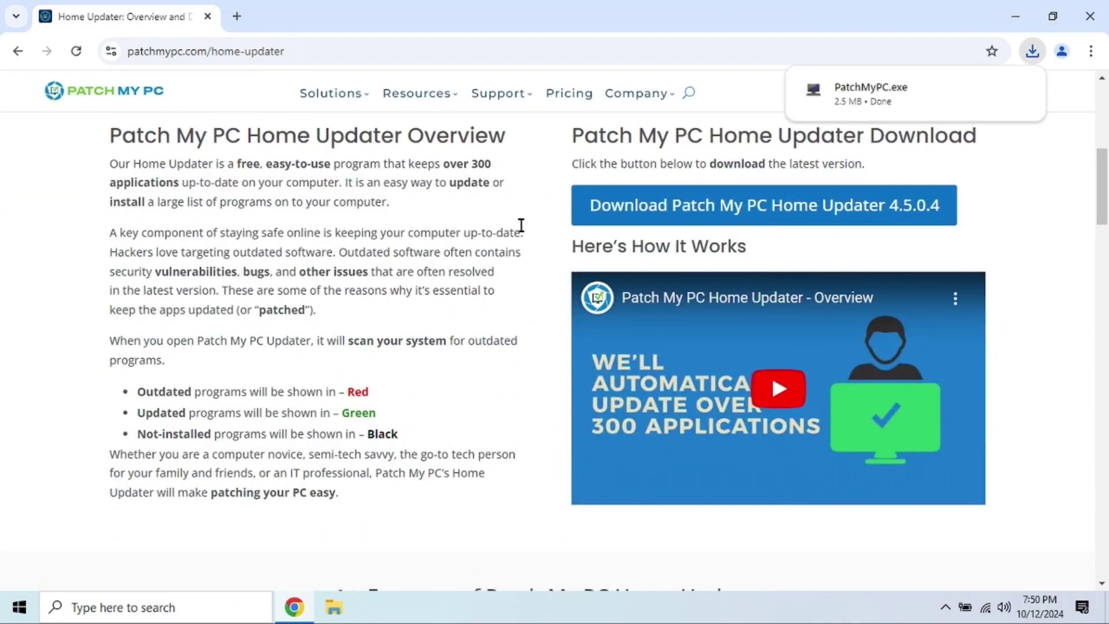
left_click(893, 89)
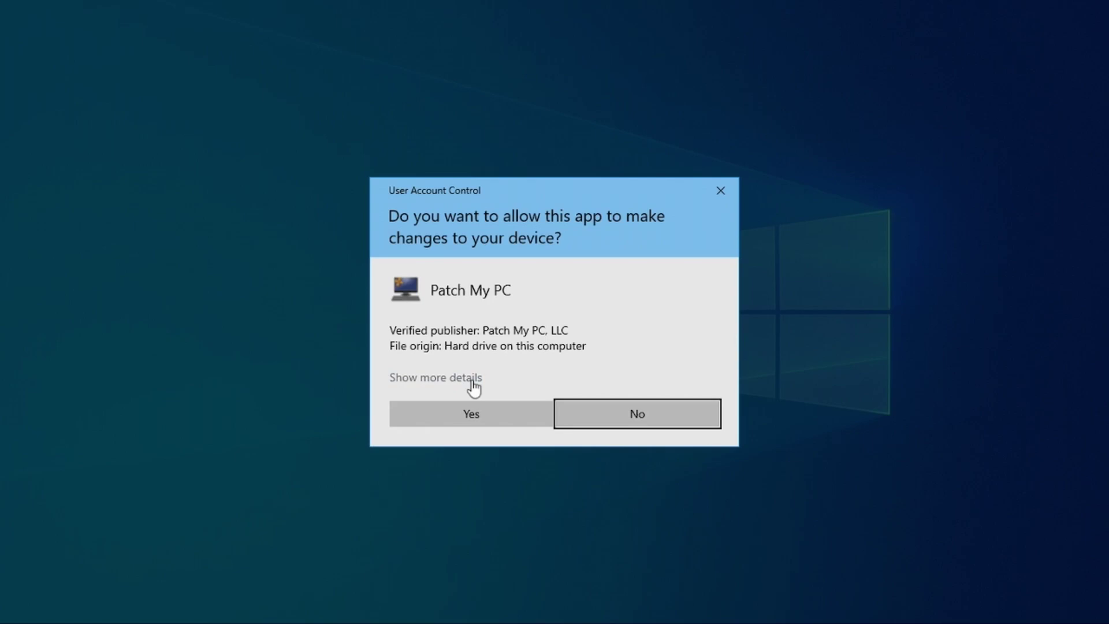
left_click(470, 414)
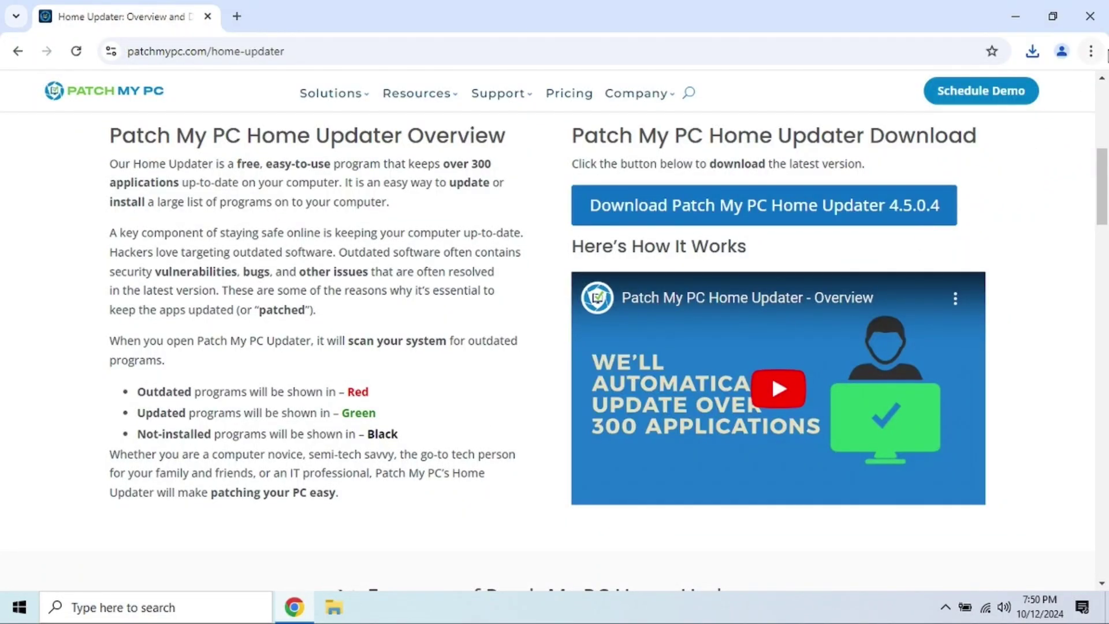
Close Chrome and install the four pending app updates, including Chrome and Java 8 Update 421
left_click(1089, 17)
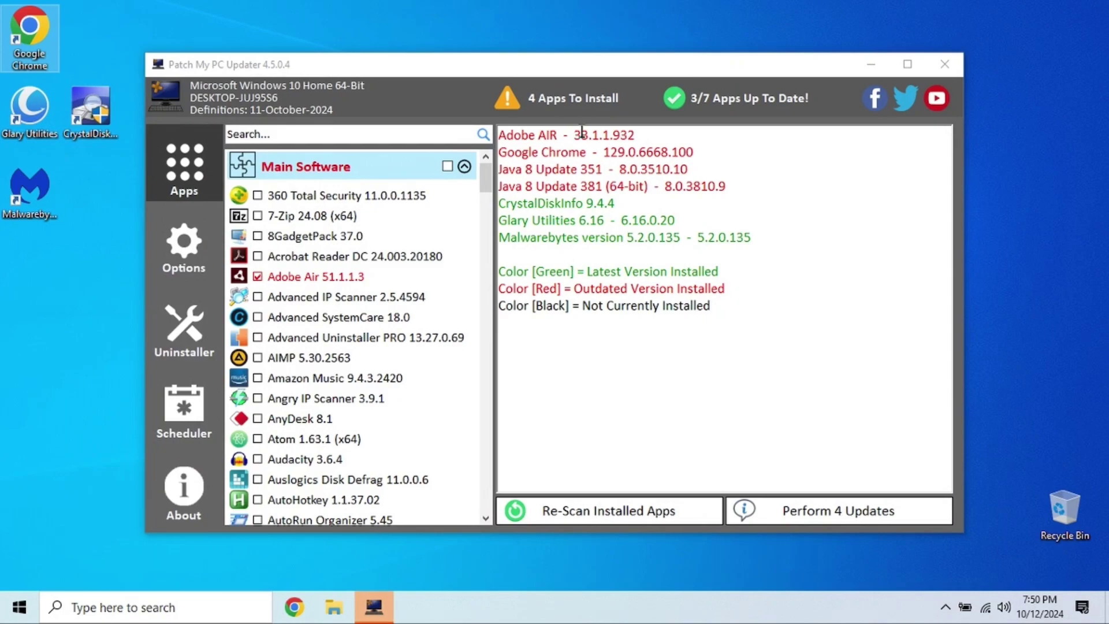
left_click(799, 510)
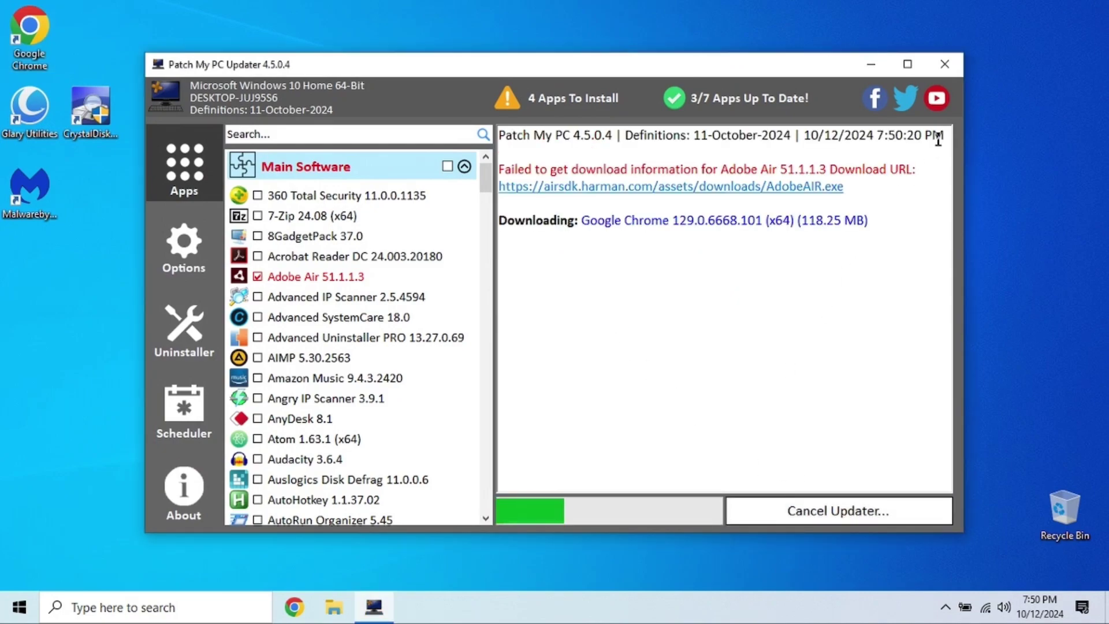
left_click(907, 64)
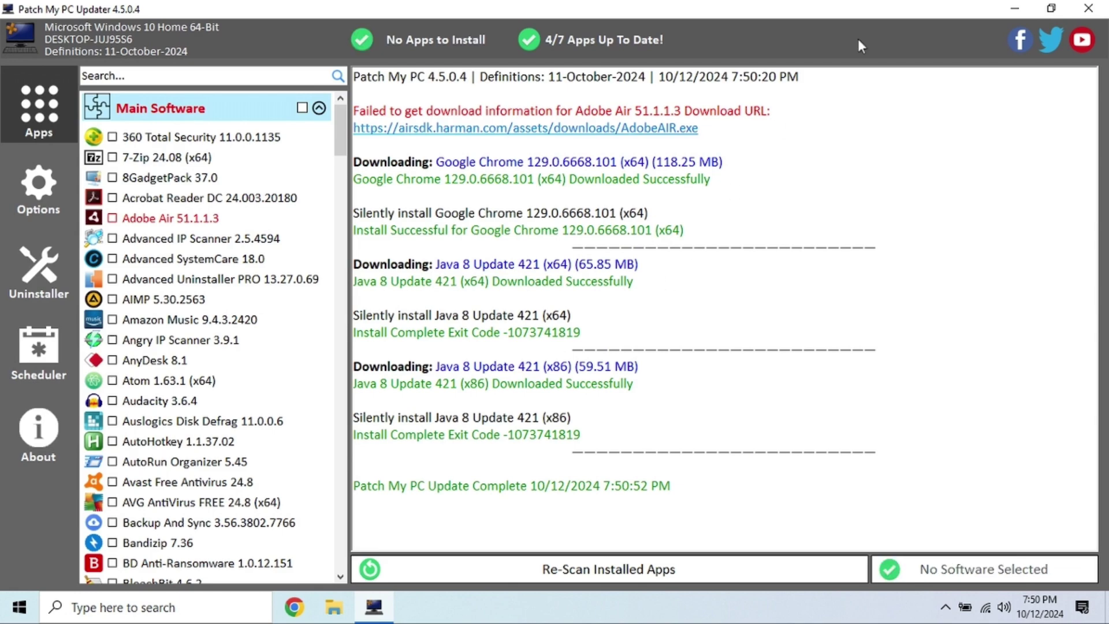
Close the finished updater and open Background apps settings by searching 'backgrou'
left_click(1087, 8)
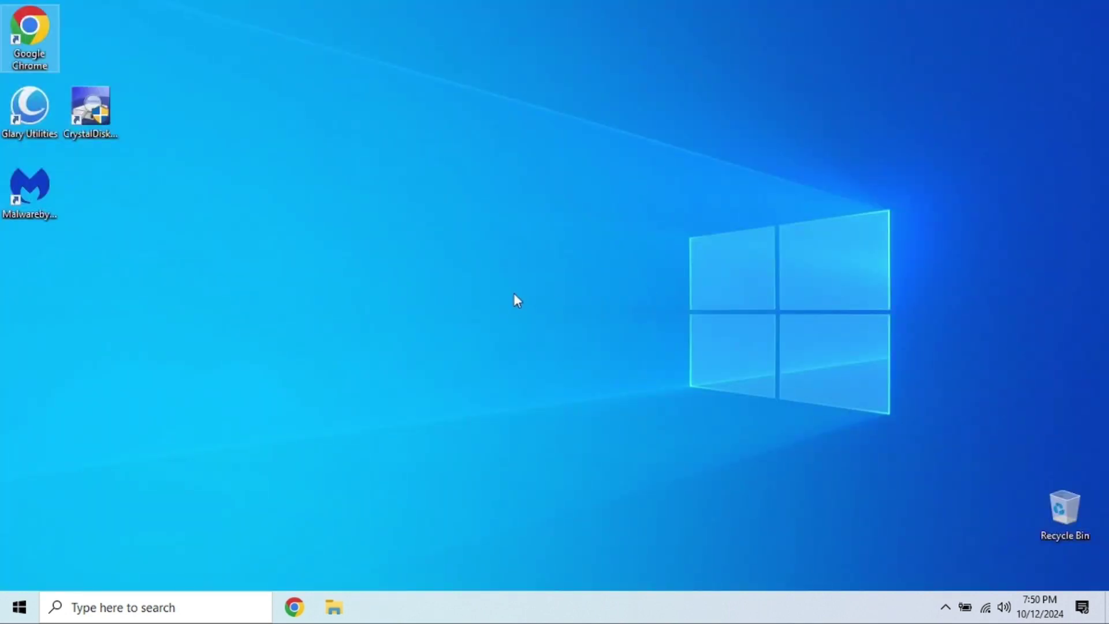
left_click(148, 611)
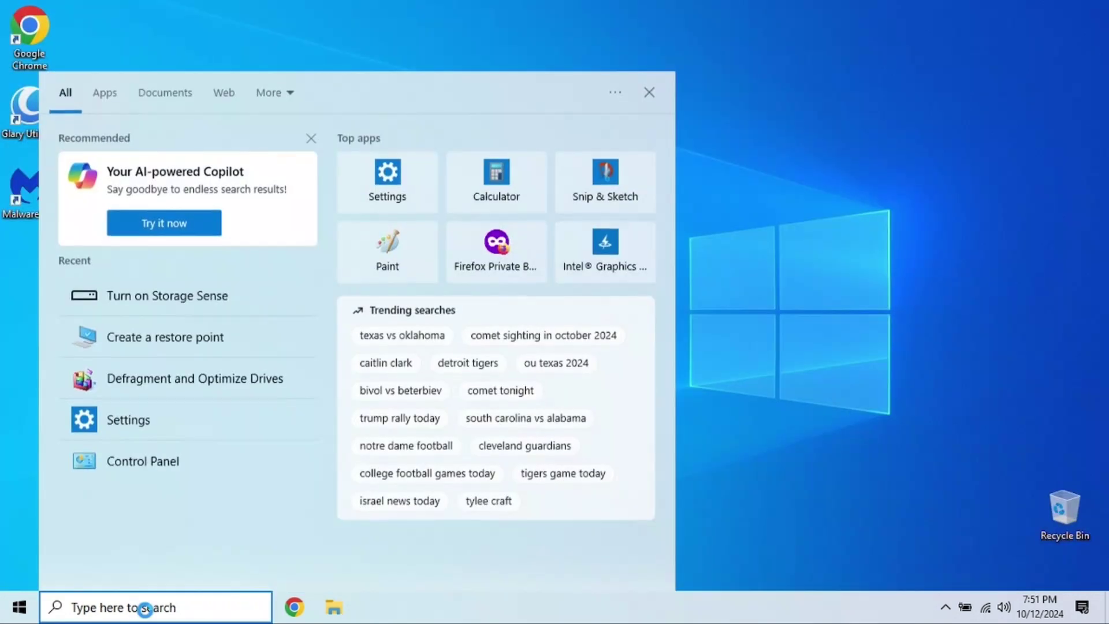
type("backgrou")
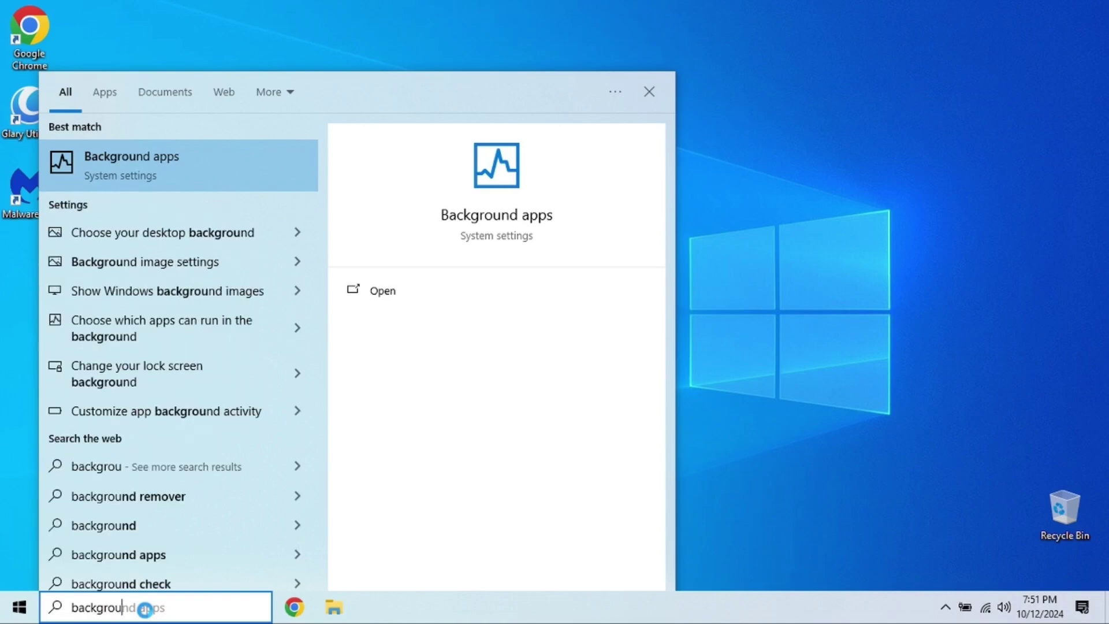
left_click(158, 170)
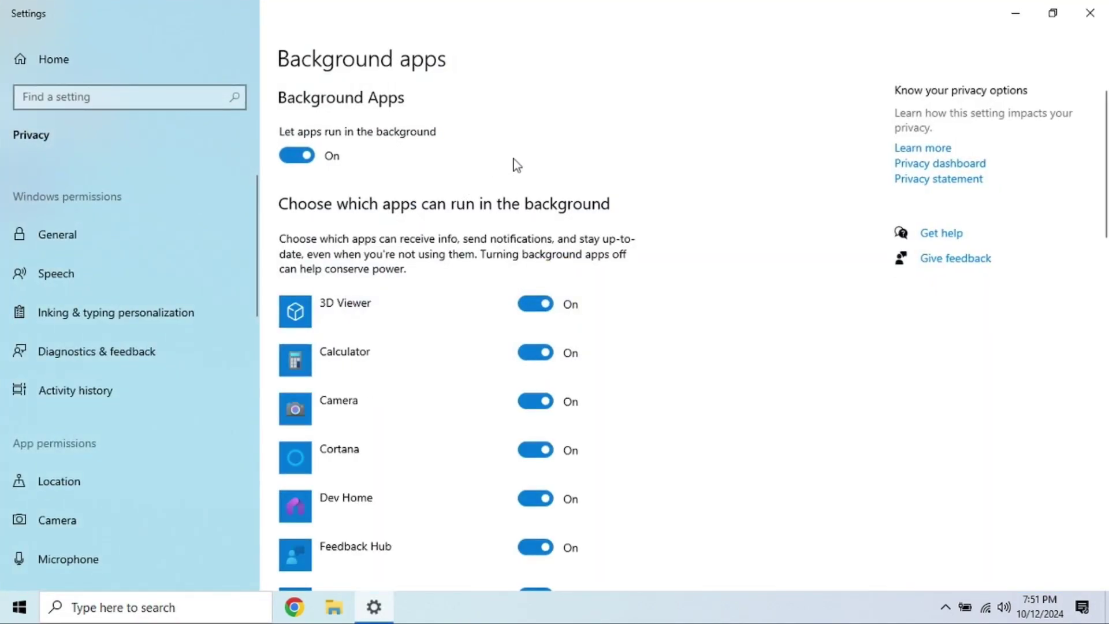
scroll(564, 168, "down", 3)
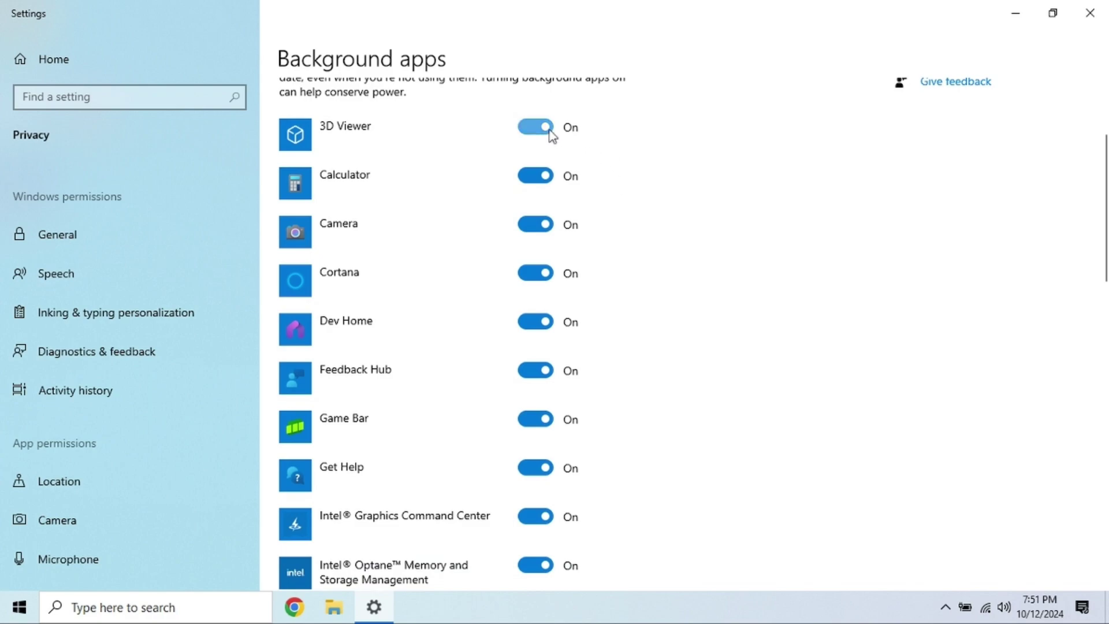
Switch off background running for 3D Viewer, Calculator, Dev Home, Feedback Hub, Game Bar, Get Help, Maps, Media Player, Movies & TV
left_click(543, 132)
left_click(543, 180)
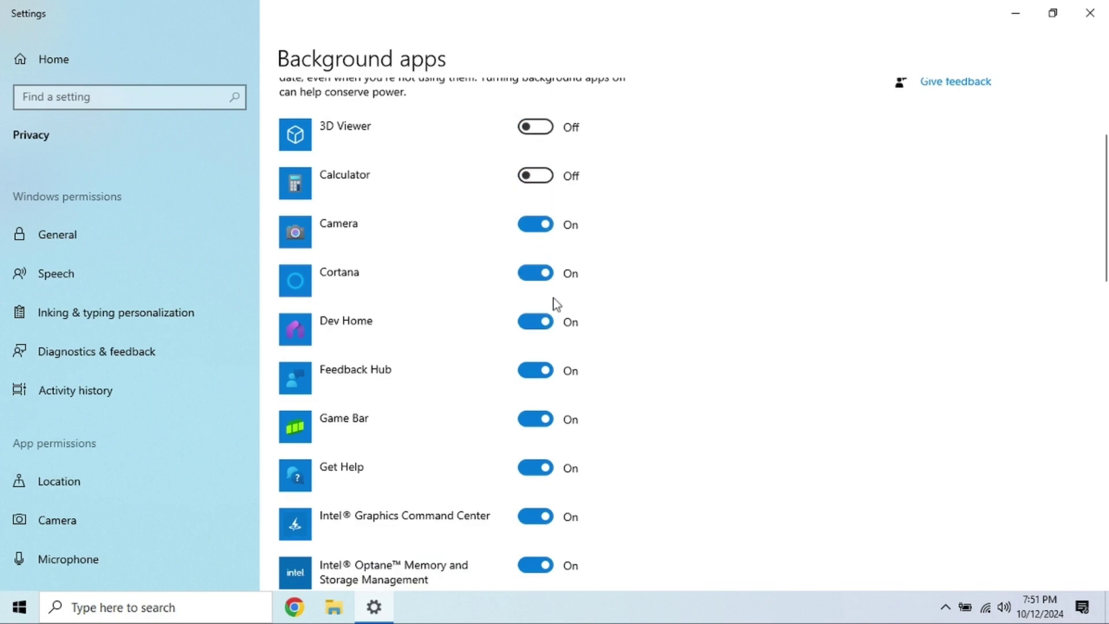
left_click(544, 323)
left_click(545, 374)
left_click(536, 419)
left_click(536, 468)
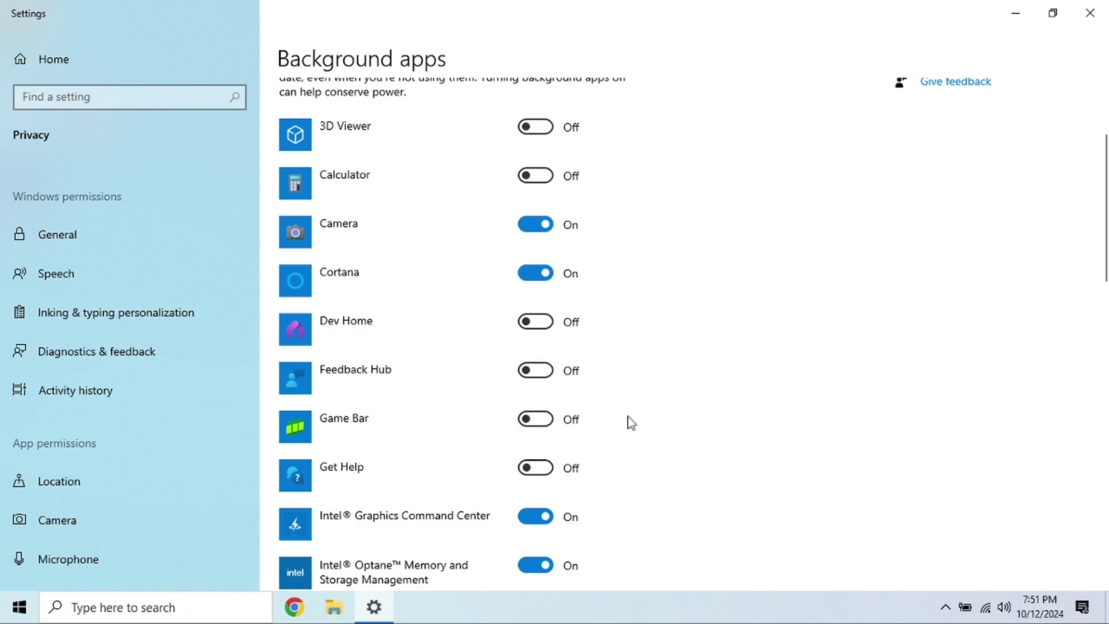
scroll(606, 364, "down", 5)
left_click(546, 222)
scroll(587, 237, "down", 1)
left_click(572, 231)
scroll(572, 260, "down", 1)
left_click(554, 289)
Switch off the remaining unneeded background apps, including Solitaire & Casual Games and Weather, then close Settings
left_click(536, 294)
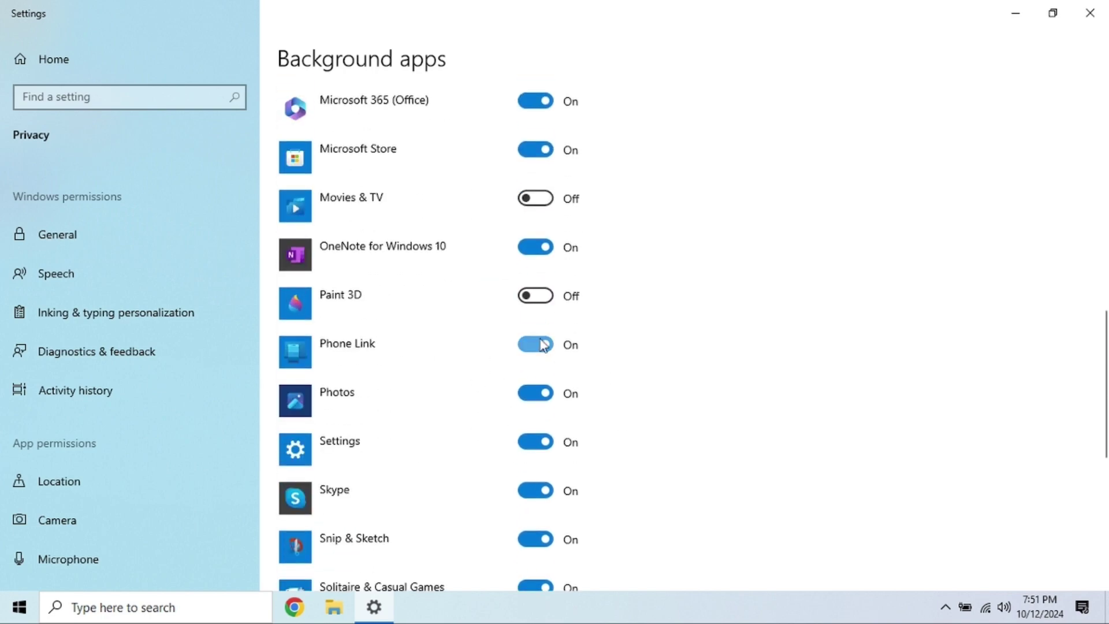
left_click(535, 344)
scroll(543, 335, "down", 3)
left_click(536, 314)
scroll(549, 324, "down", 3)
left_click(536, 234)
left_click(535, 331)
left_click(536, 380)
left_click(536, 428)
scroll(535, 416, "down", 2)
left_click(535, 396)
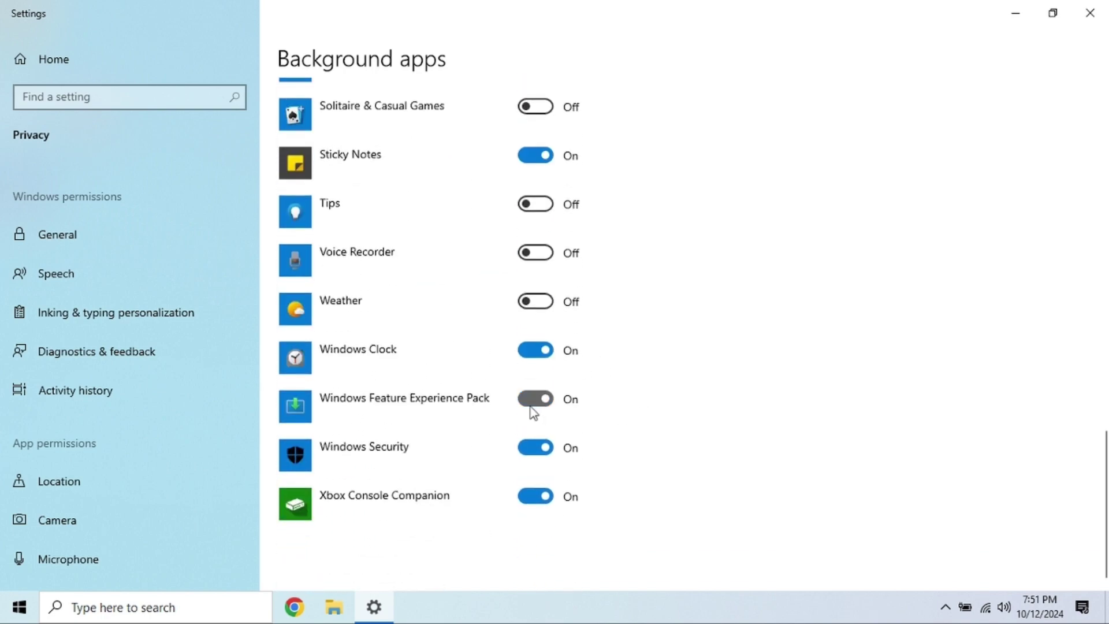
scroll(614, 414, "up", 15)
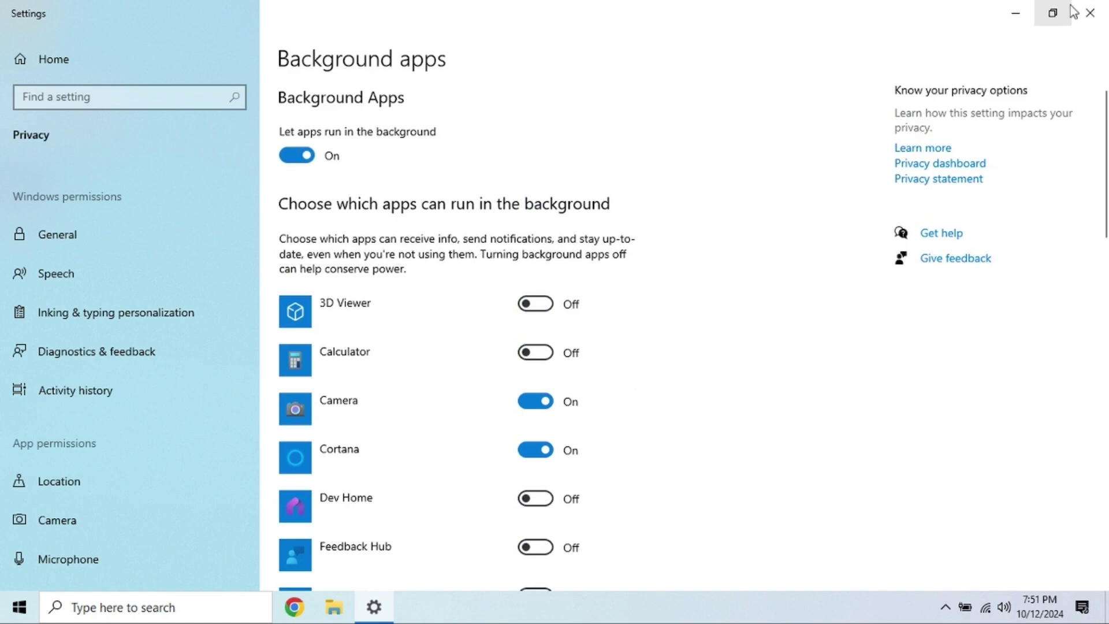
left_click(1089, 13)
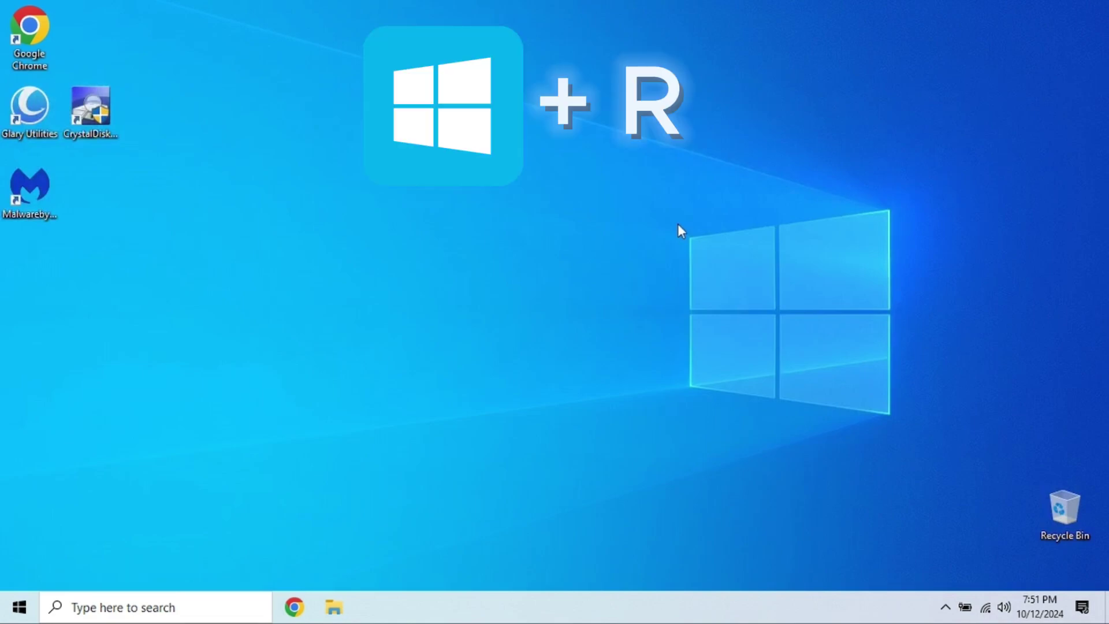
Open %temp% and delete everything, skipping the in-use lockfile and protected AECC0934 and D835F344 folders
key("super+r")
type("%t")
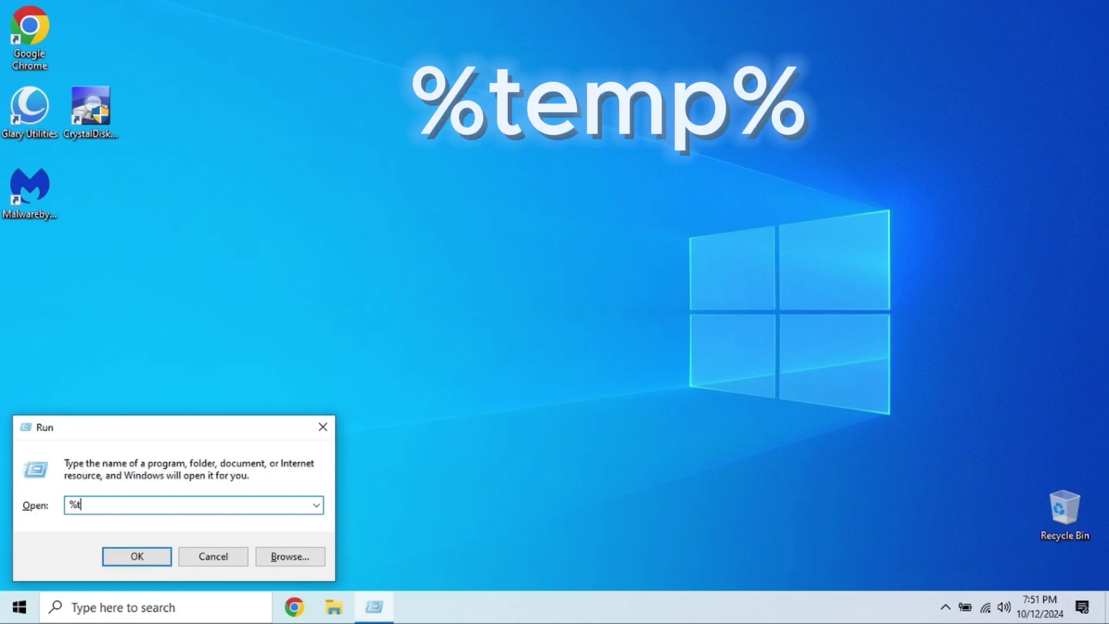
key("Return")
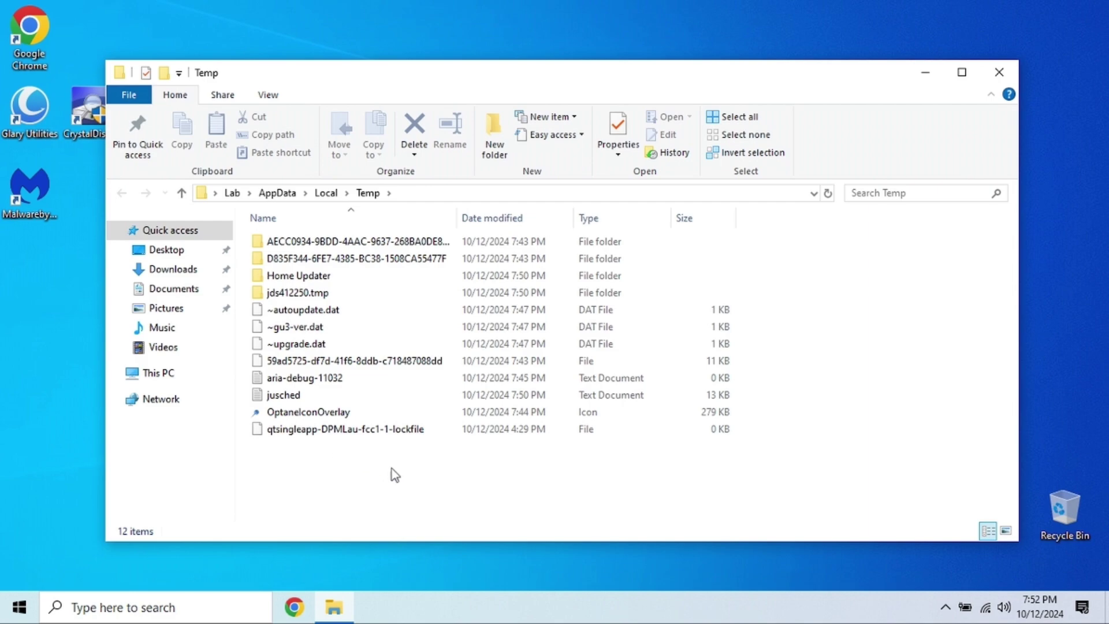
left_click_drag(456, 474, 333, 240)
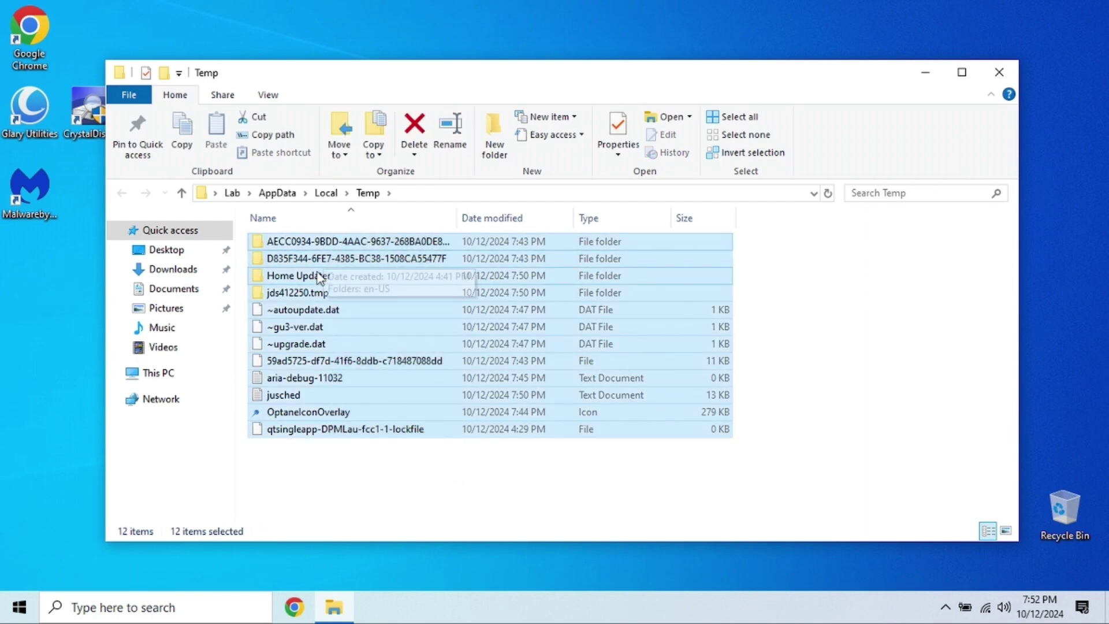
left_click(416, 126)
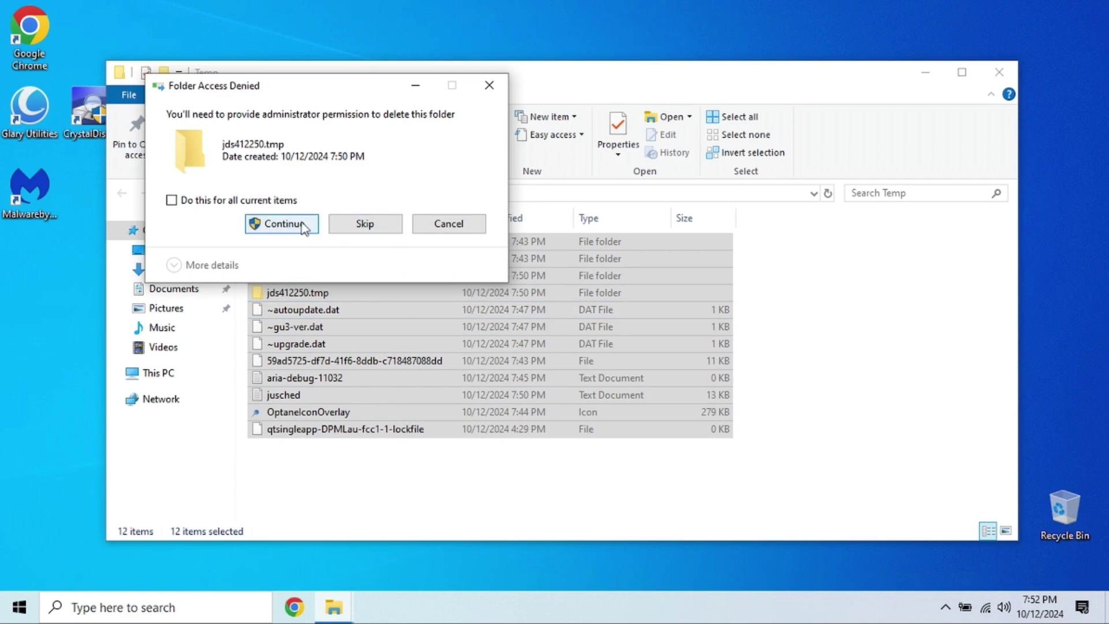
left_click(304, 227)
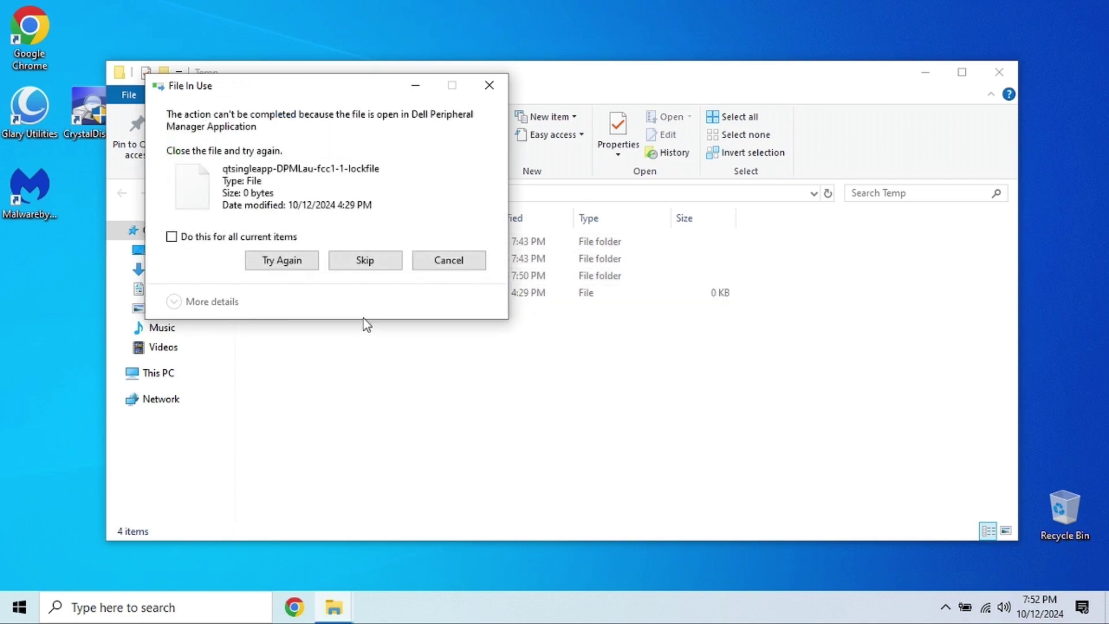
left_click(372, 266)
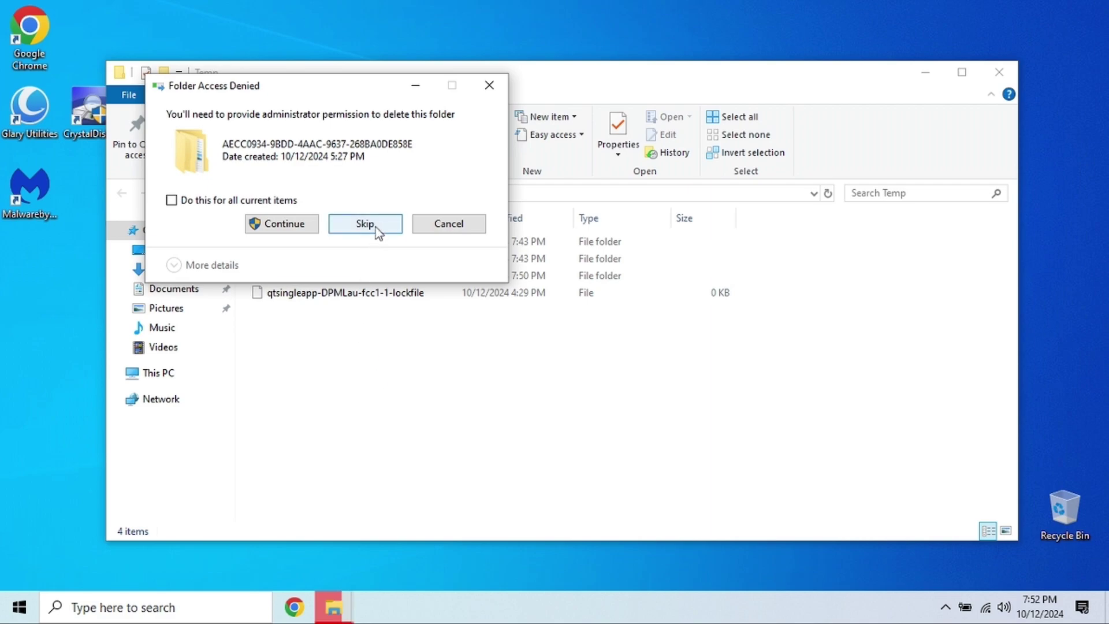
left_click(376, 227)
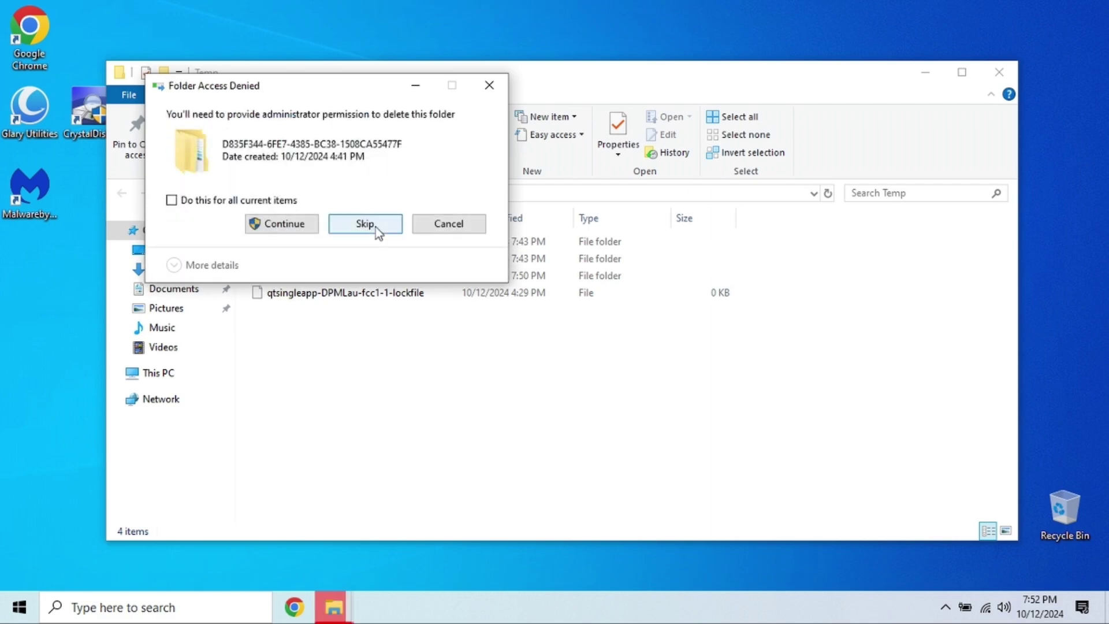
left_click(375, 227)
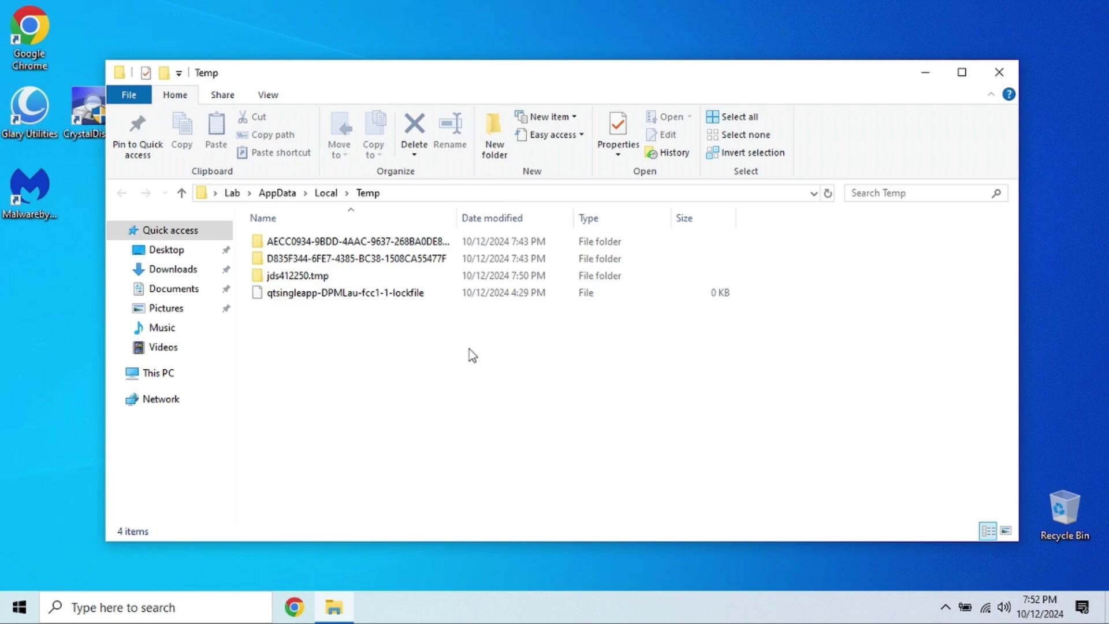
Delete the four remaining Temp items and close the folder window
left_click_drag(469, 349, 306, 244)
right_click(306, 244)
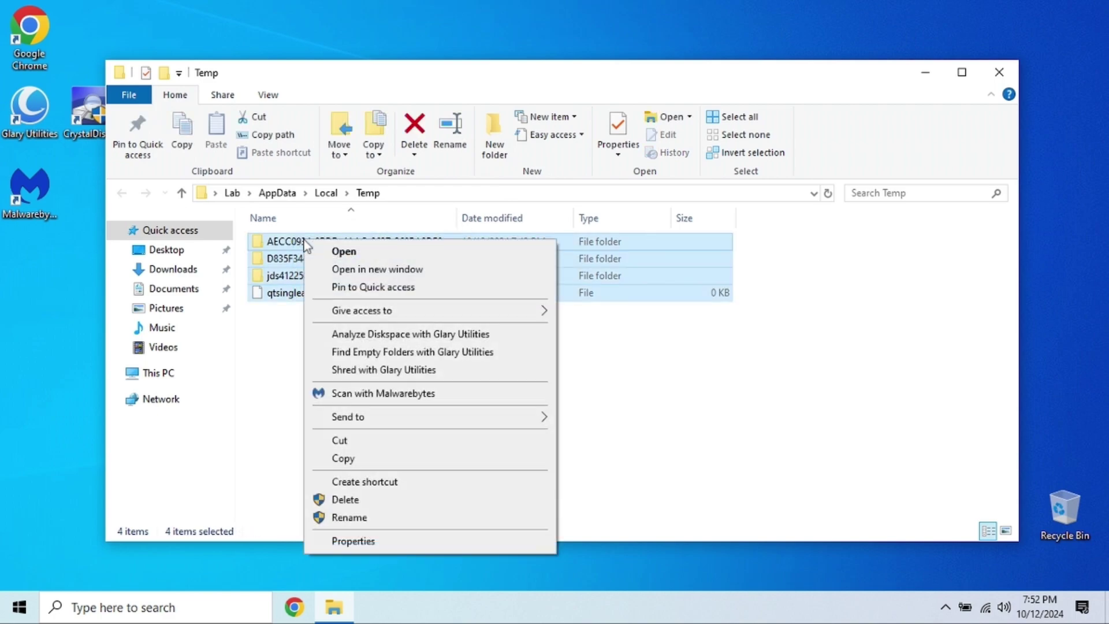
left_click(358, 500)
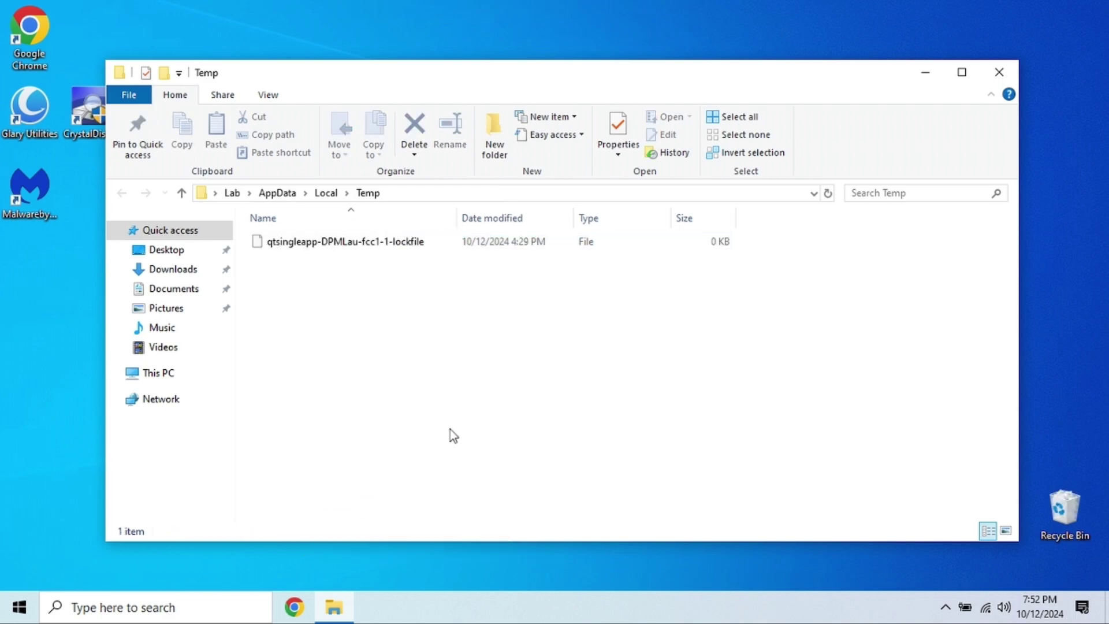
left_click(999, 72)
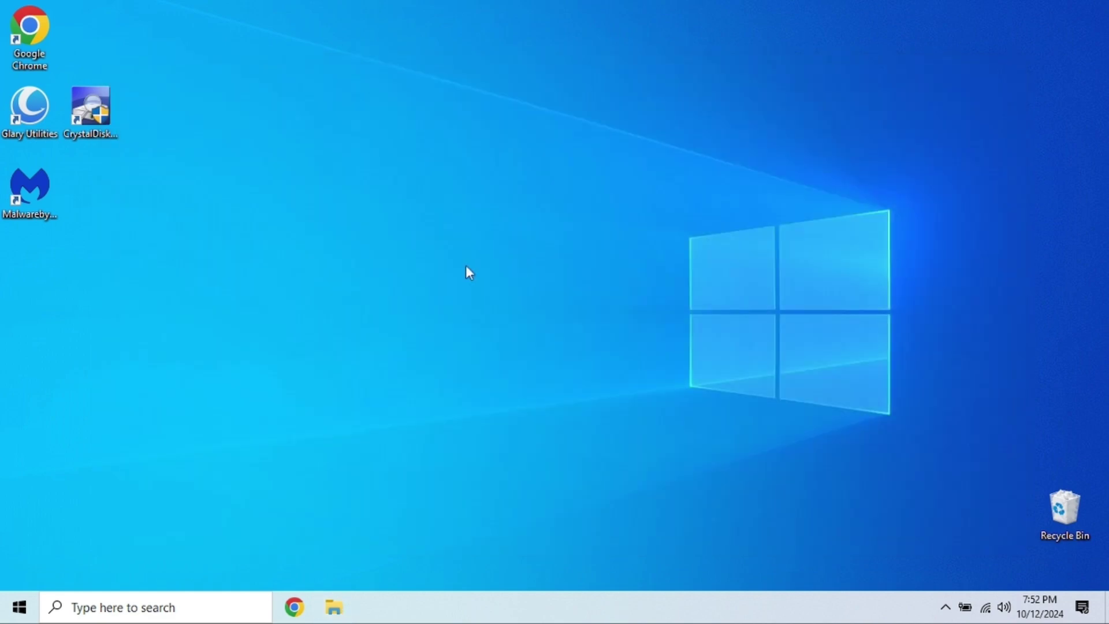
Open C:\Windows\temp, grant access, delete its two leftover folders, and close the window
key("super+r")
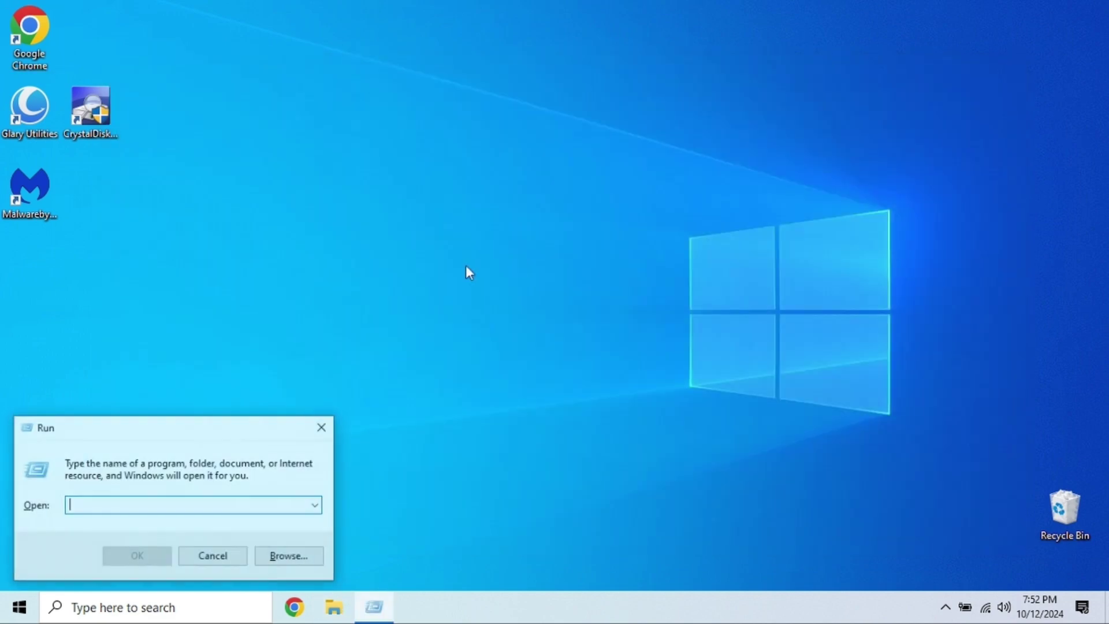
type("temp")
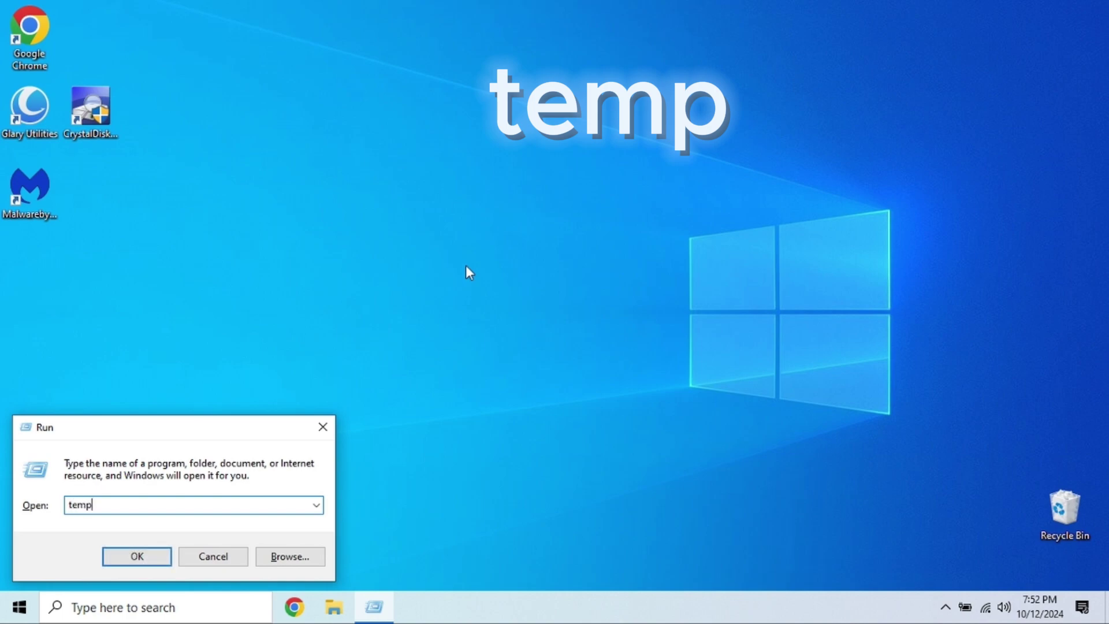
key("Return")
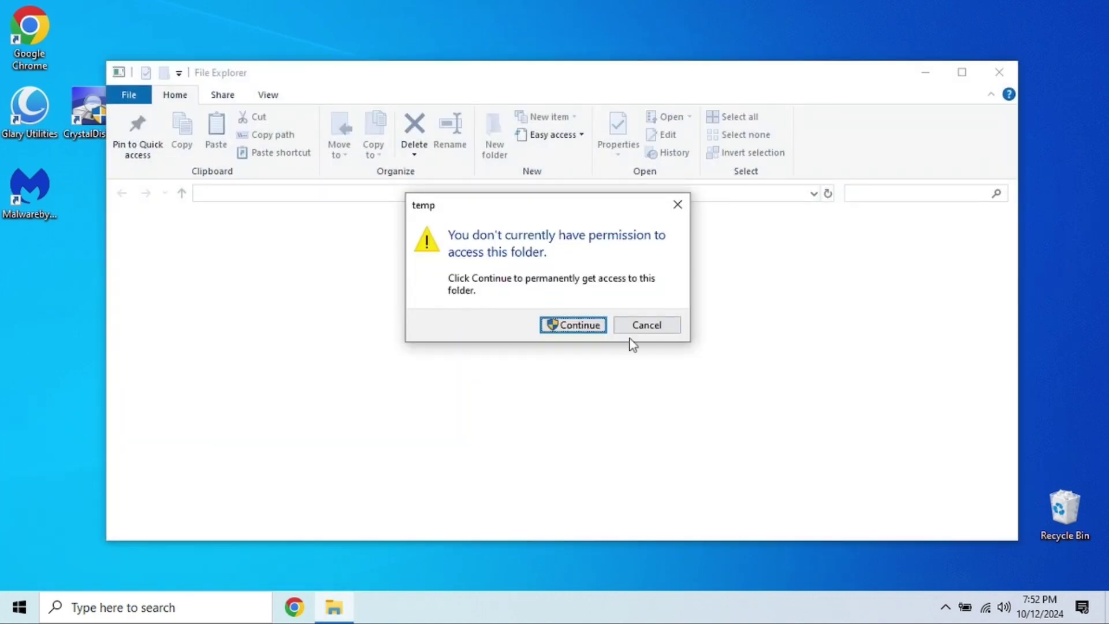
left_click(582, 325)
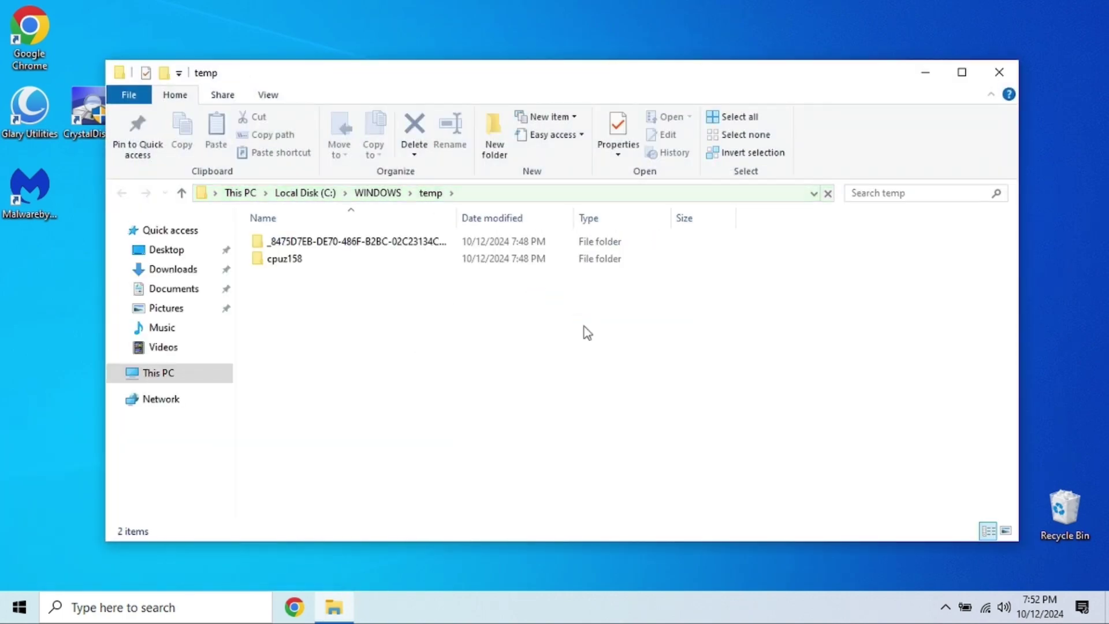
left_click_drag(372, 290, 318, 237)
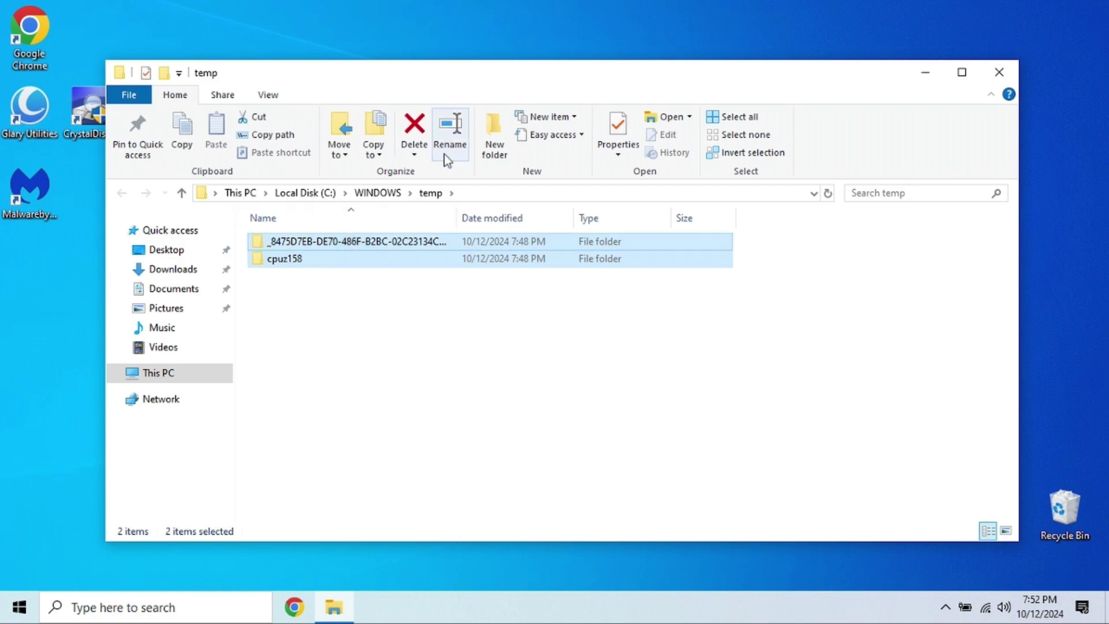
left_click(414, 128)
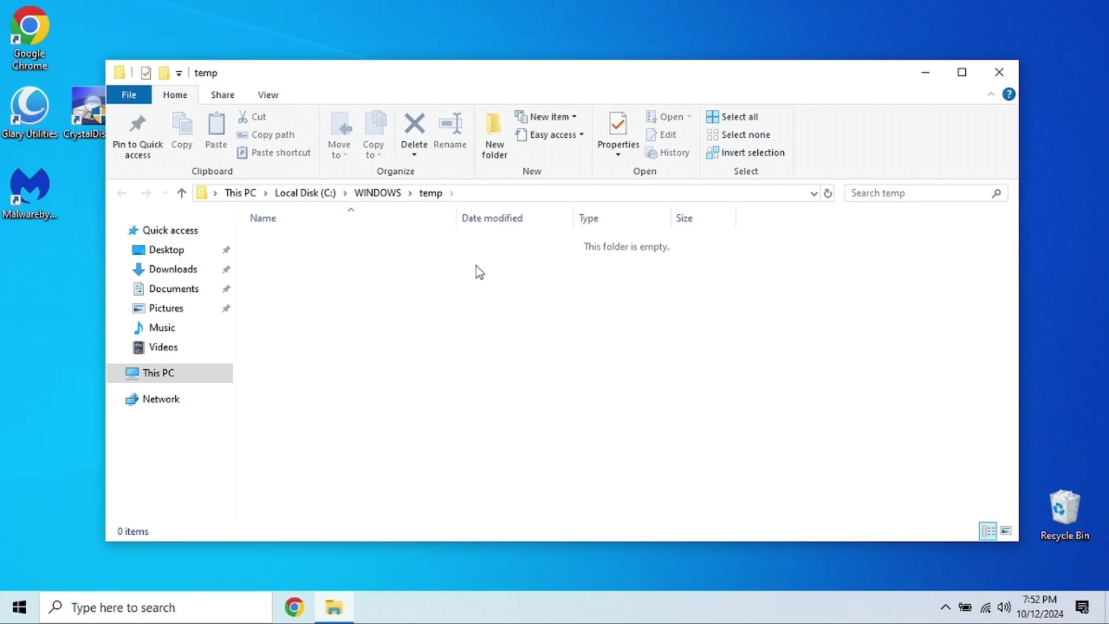
left_click(998, 73)
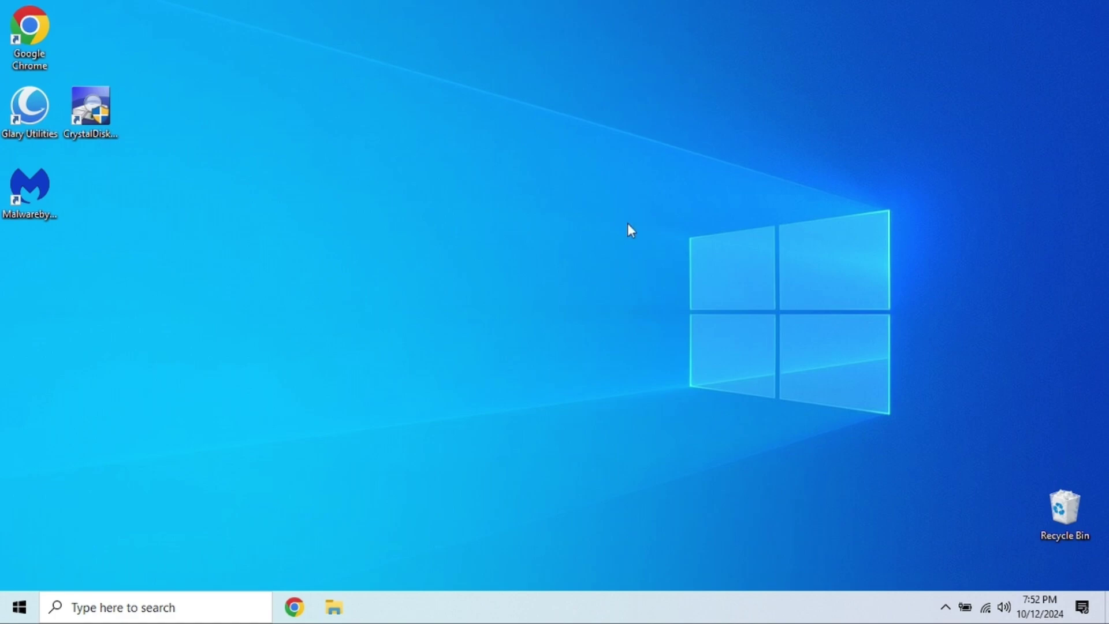
Delete all 262 prefetch files except the in-use PfPre_404ae800.mkd, then close the window
key("super+r")
type("pre")
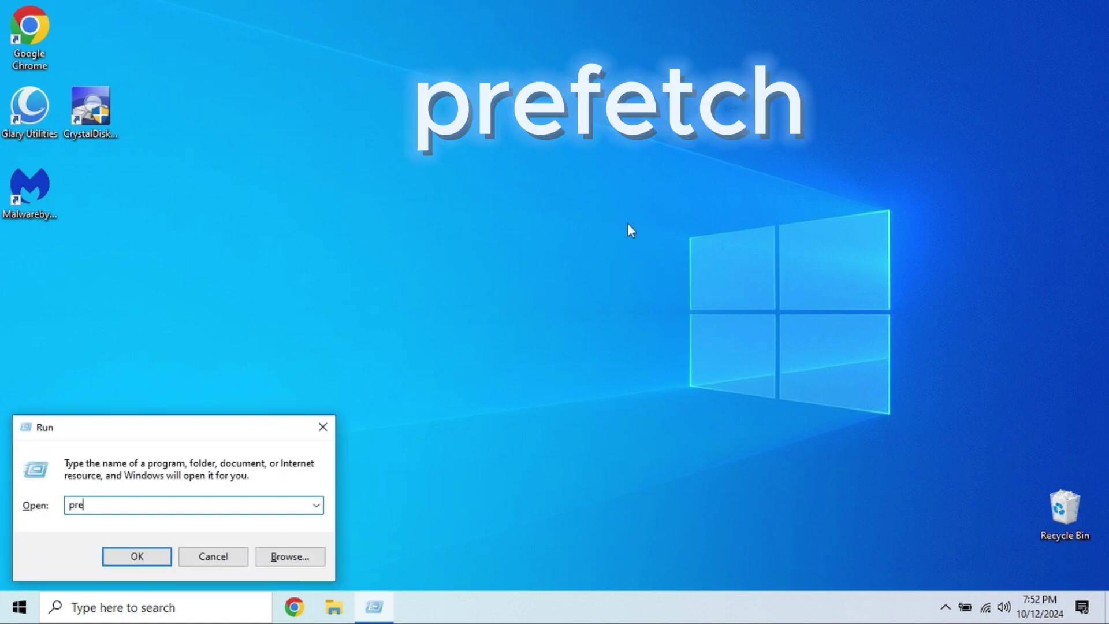
type("fetch")
key("Return")
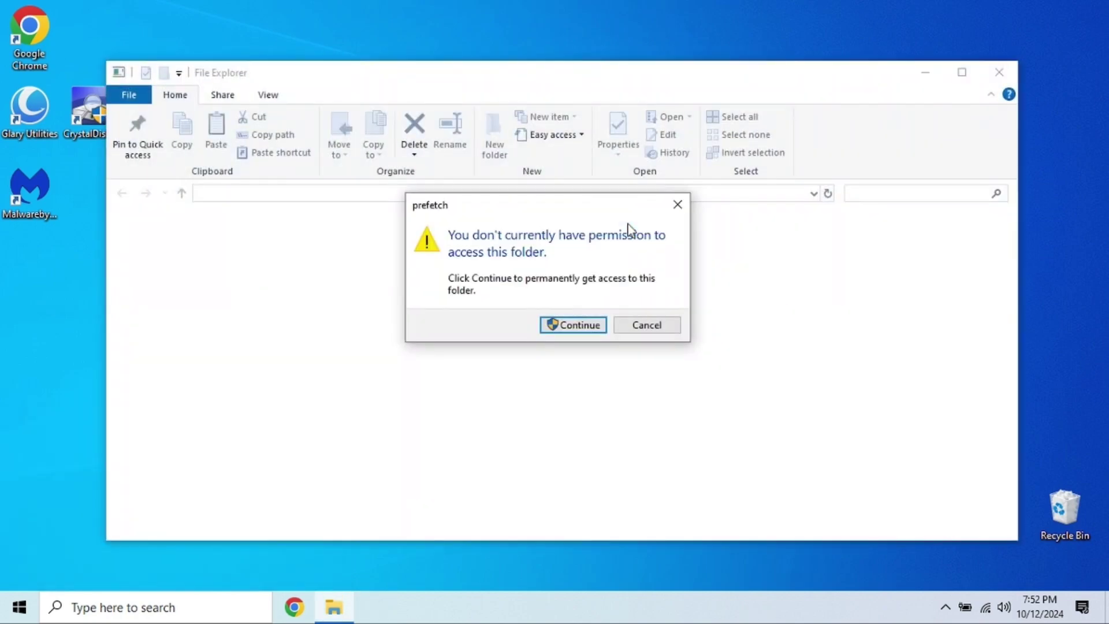
left_click(576, 324)
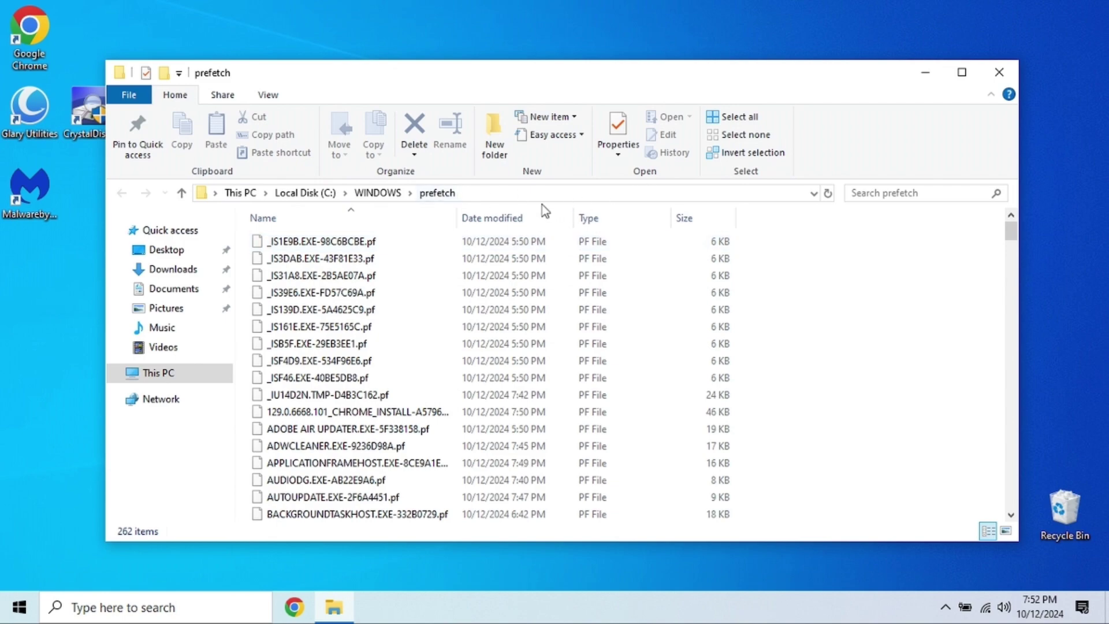
key("ctrl+a")
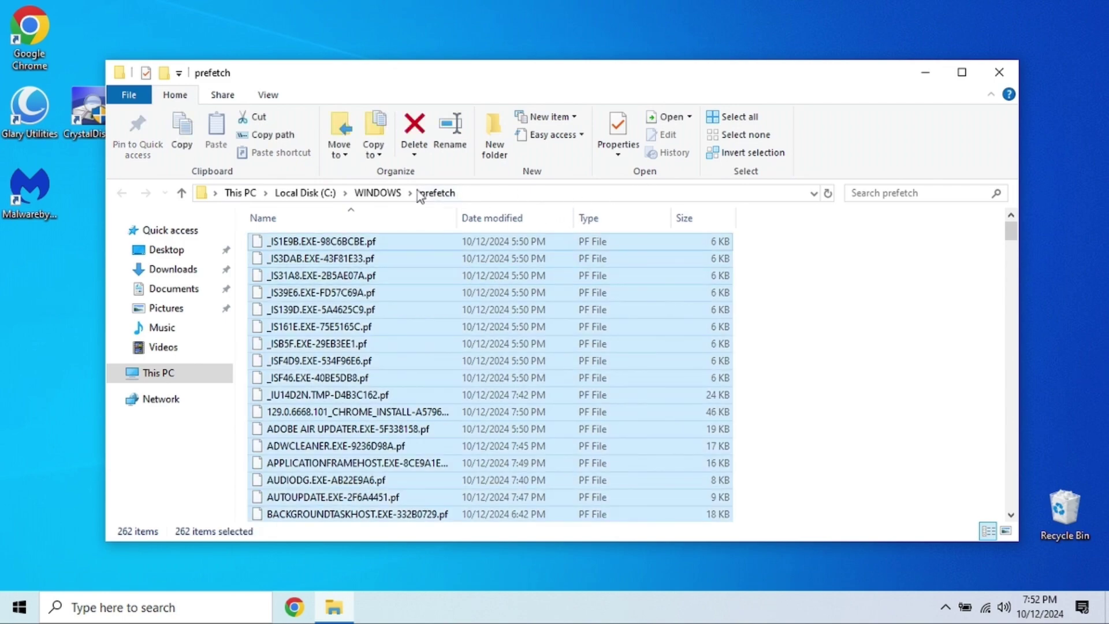
left_click(413, 133)
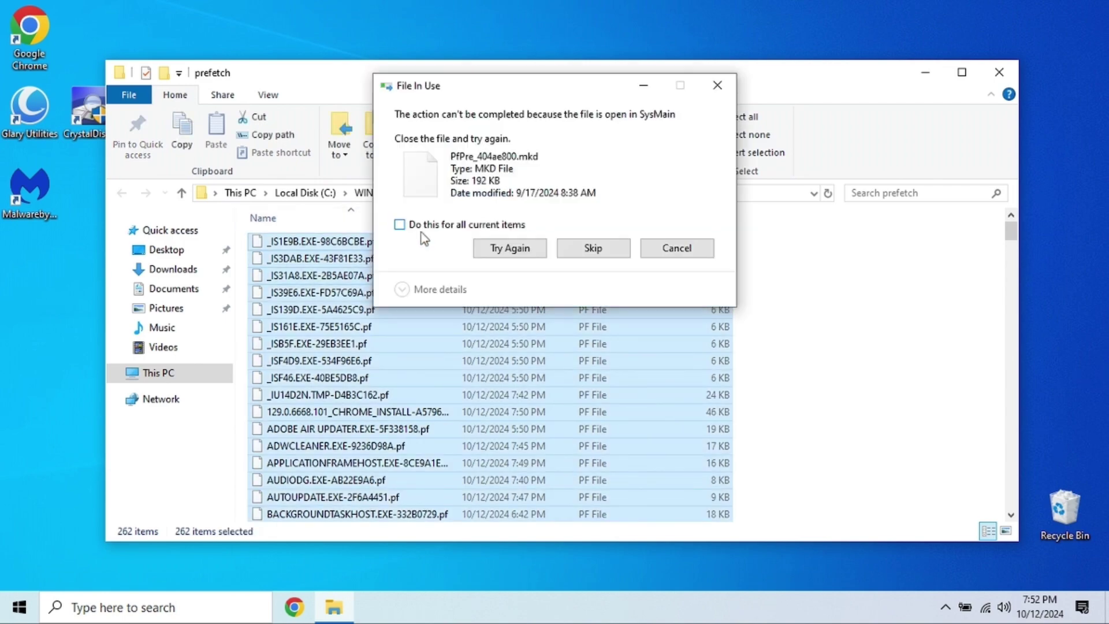
left_click(604, 248)
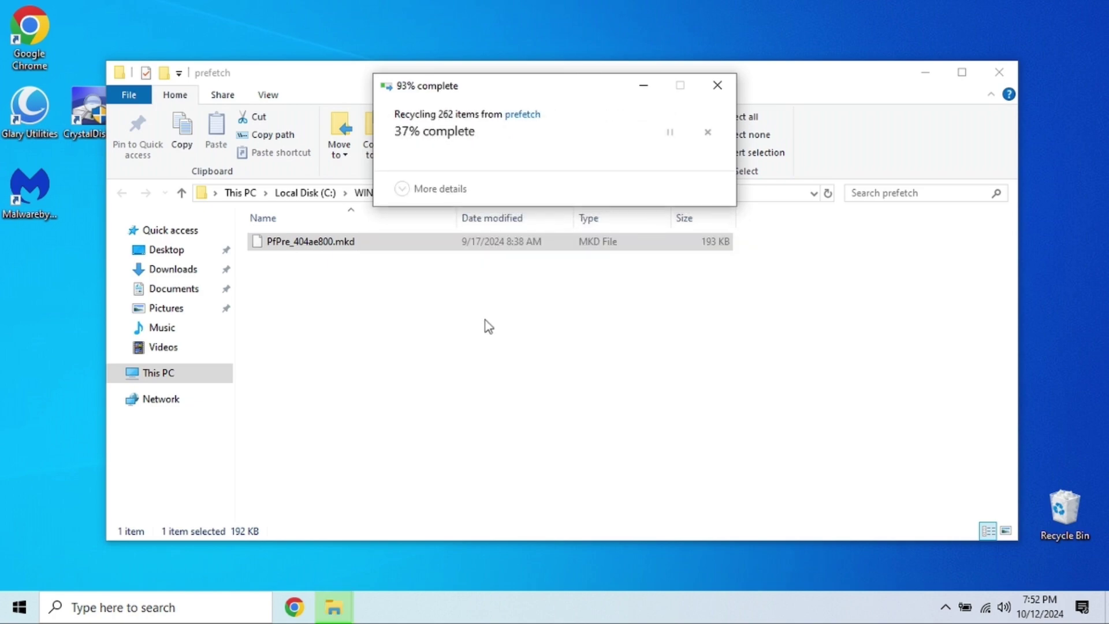
left_click(705, 256)
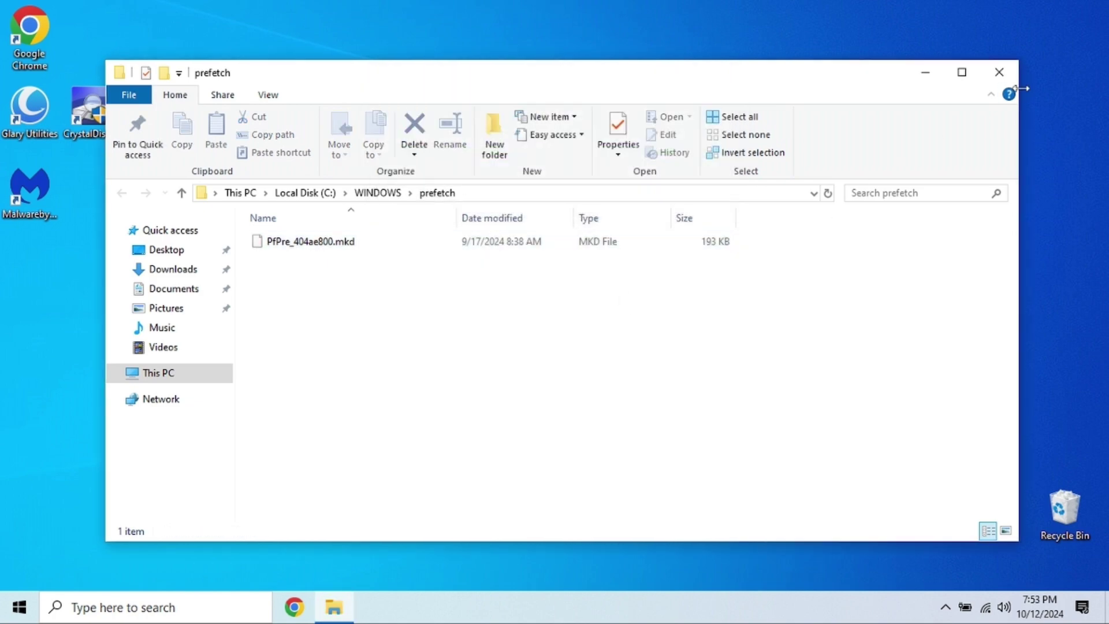
left_click(998, 73)
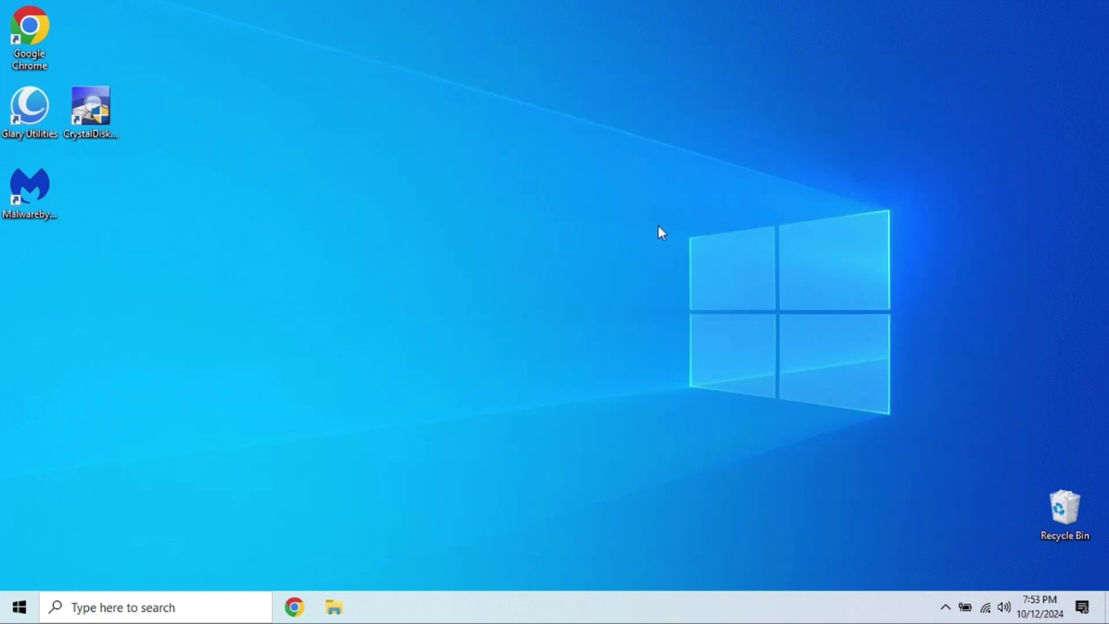
Search for 'disk clean' and launch Disk Cleanup for drive C:
left_click(179, 604)
type("disk clean")
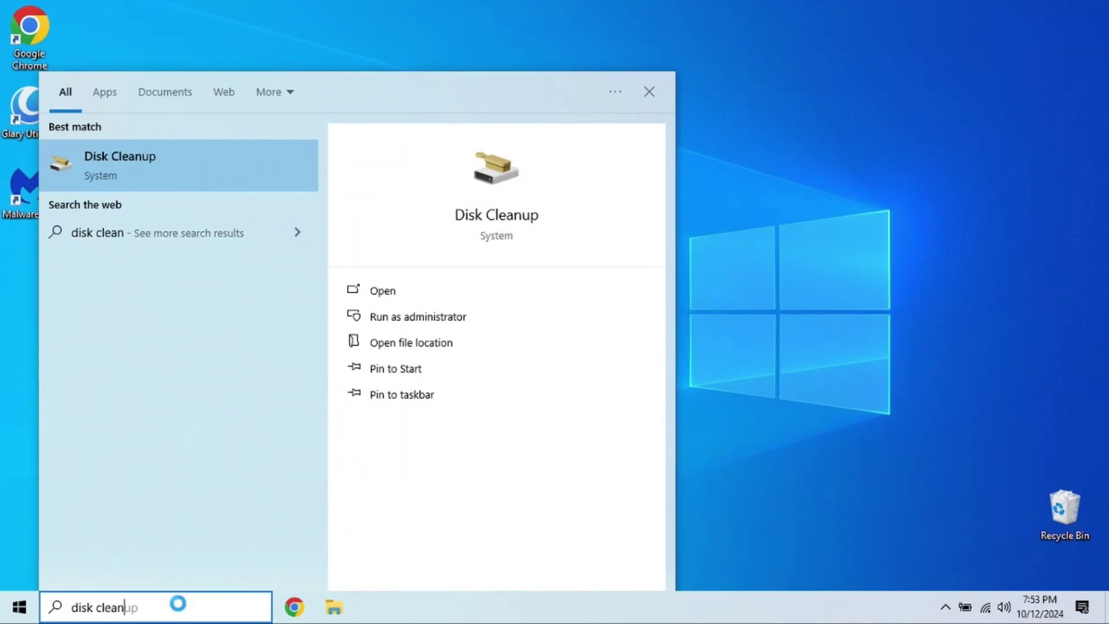
left_click(191, 179)
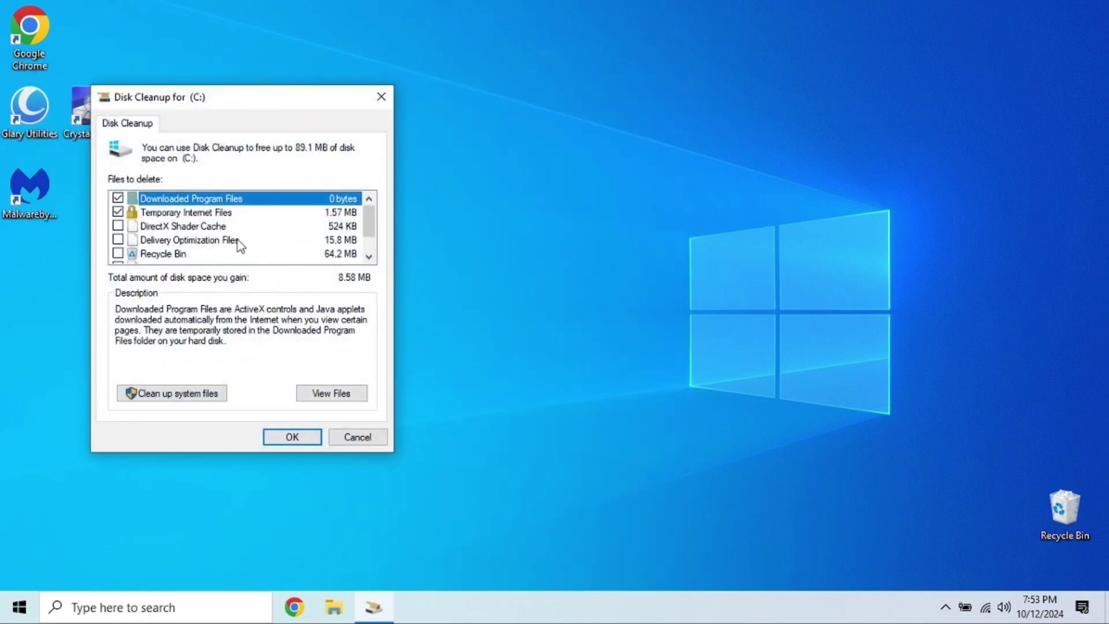
Permanently delete about 88.6 MB of junk, including Recycle Bin and Delivery Optimization Files
left_click(118, 253)
left_click(119, 240)
scroll(225, 225, "down", 1)
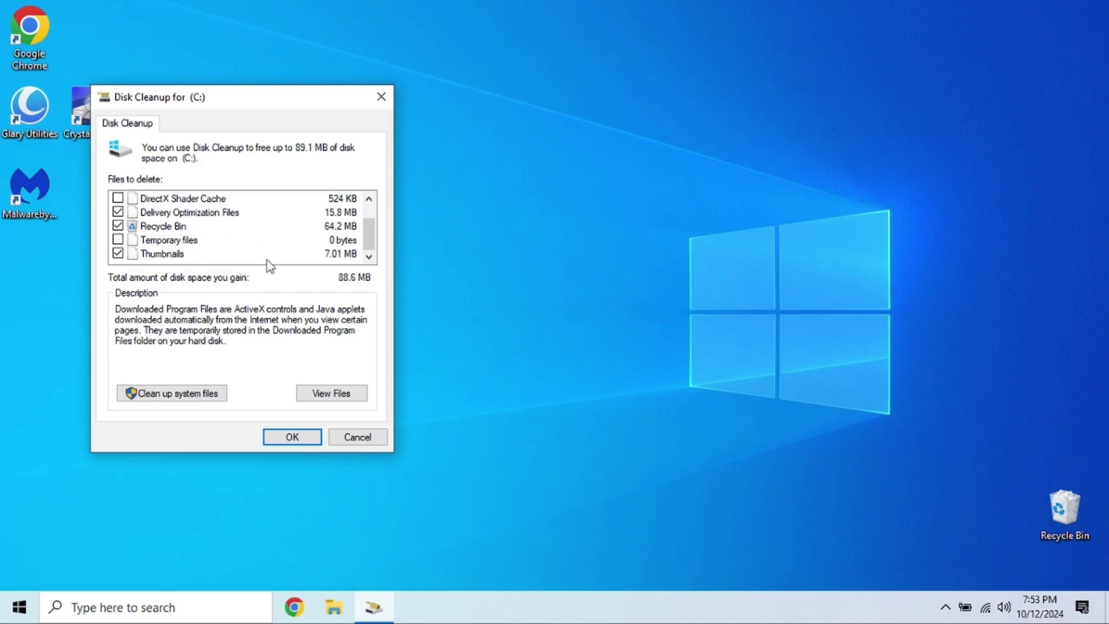
left_click(293, 442)
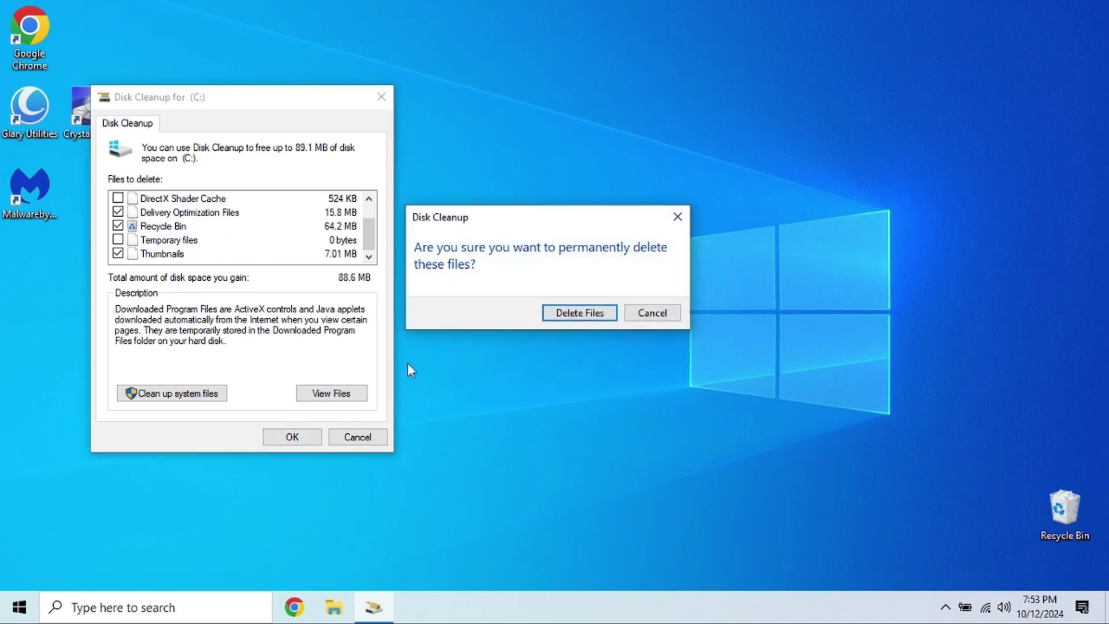
left_click(601, 318)
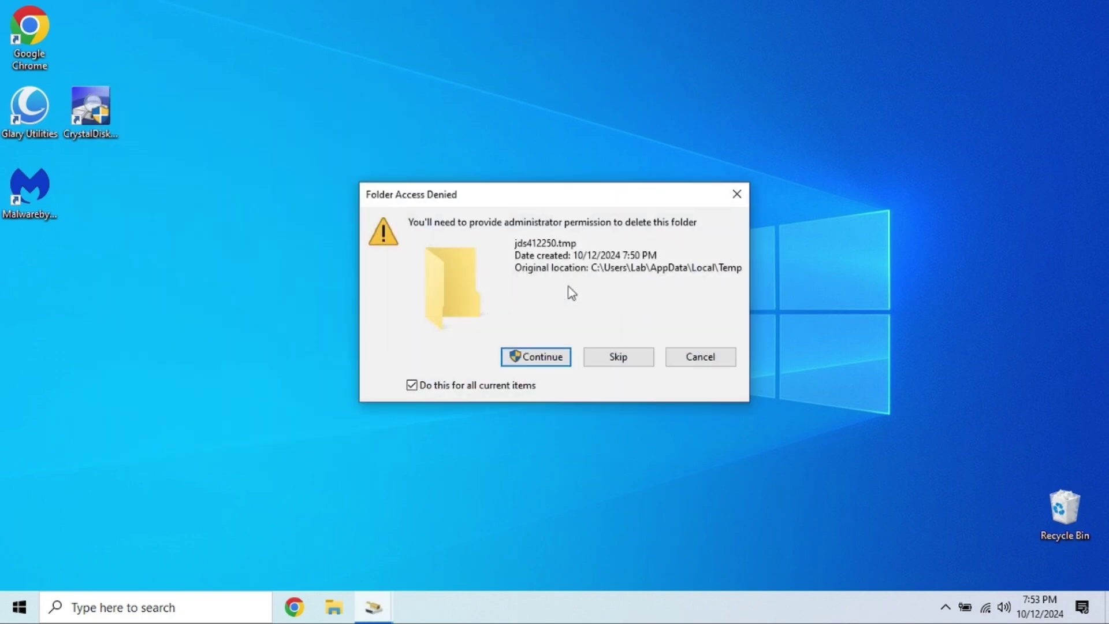
left_click(543, 360)
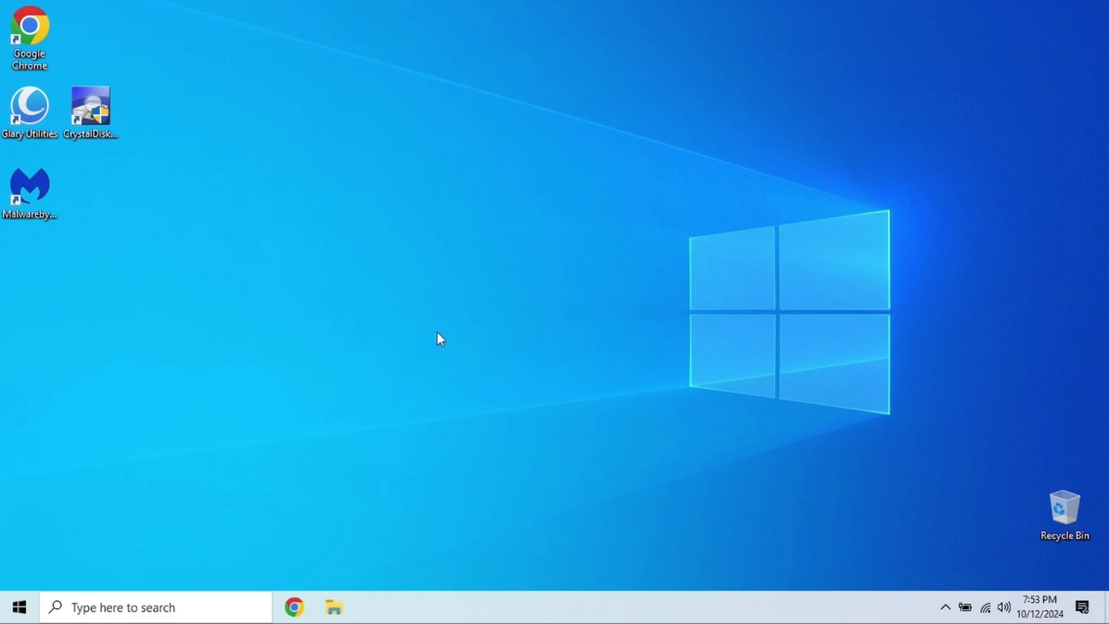
Run a Windows Update check from the Settings page found by searching 'windows up'
left_click(152, 605)
type("w")
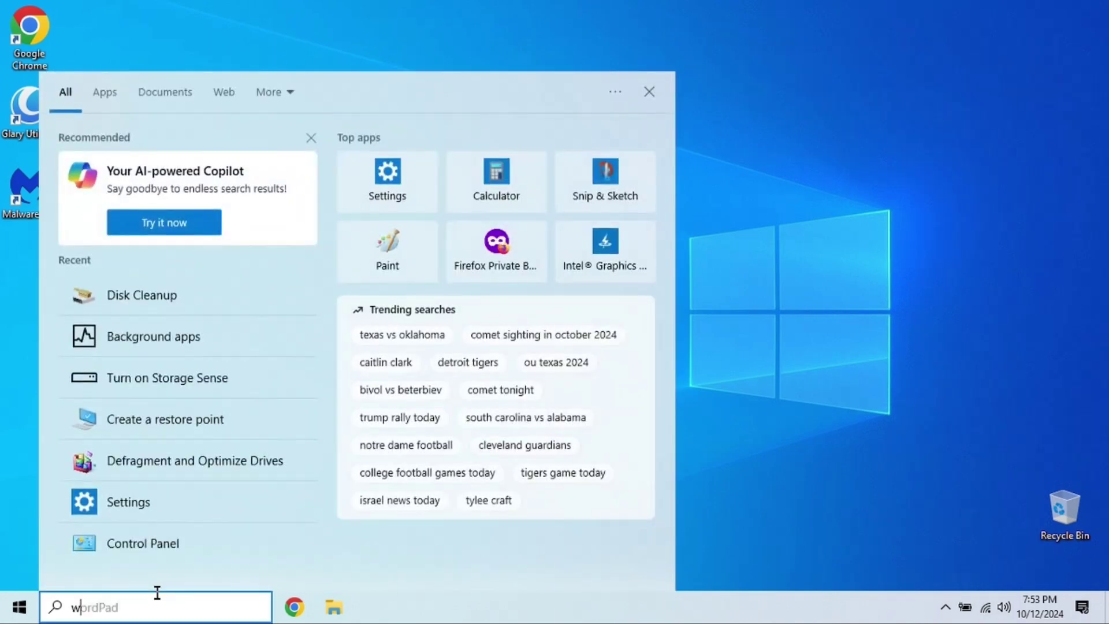
type("indows up")
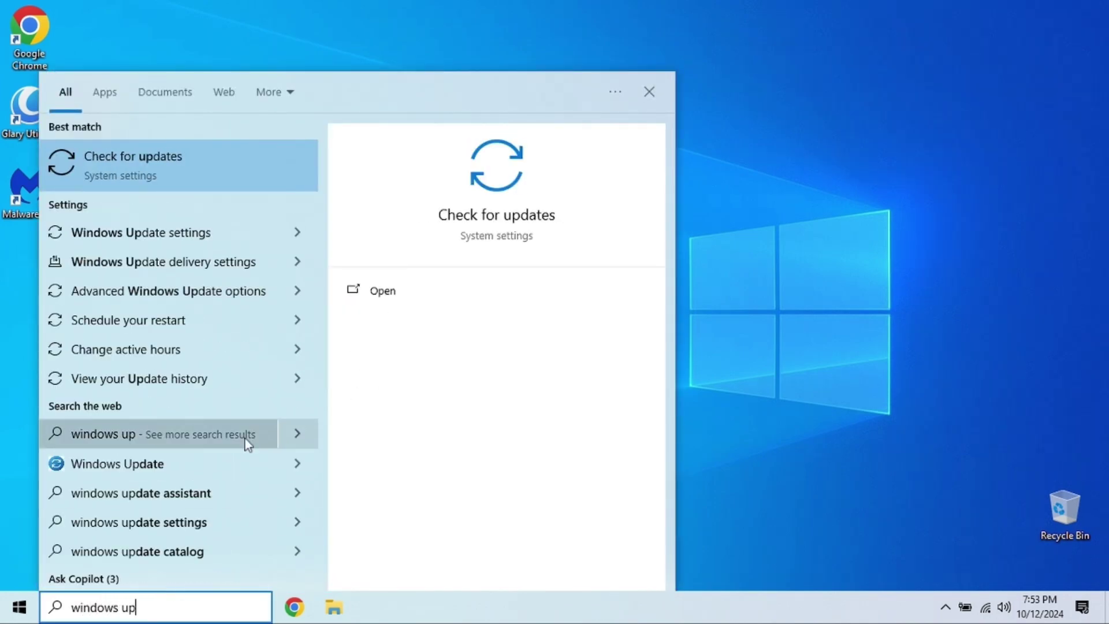
left_click(239, 169)
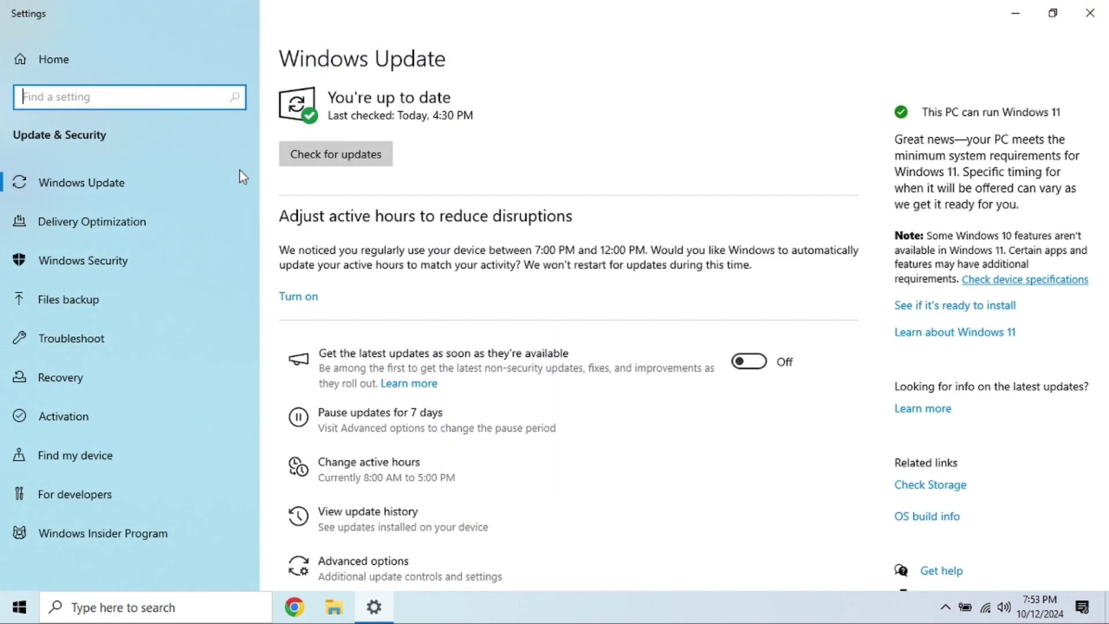
left_click(358, 154)
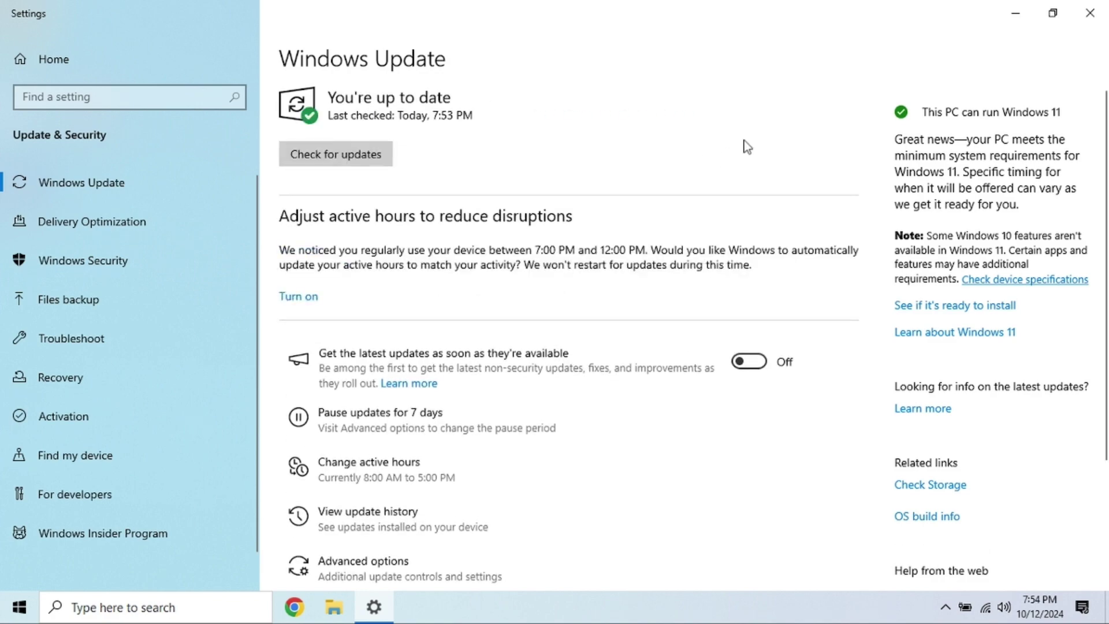
Close Settings and open the System Properties restore point settings
left_click(1084, 23)
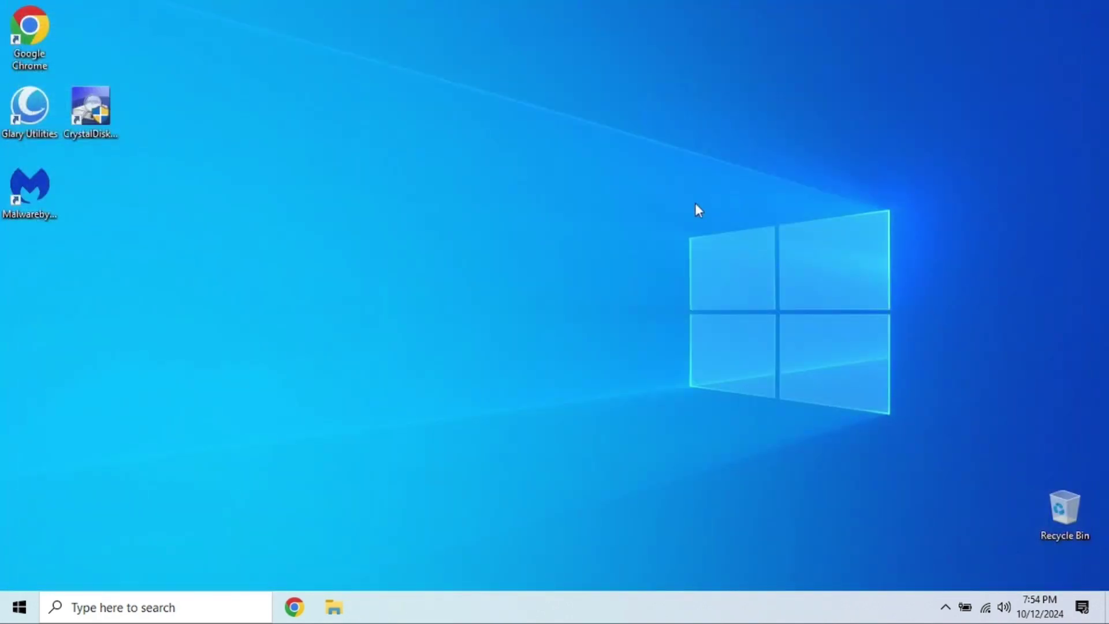
left_click(128, 603)
type("rest")
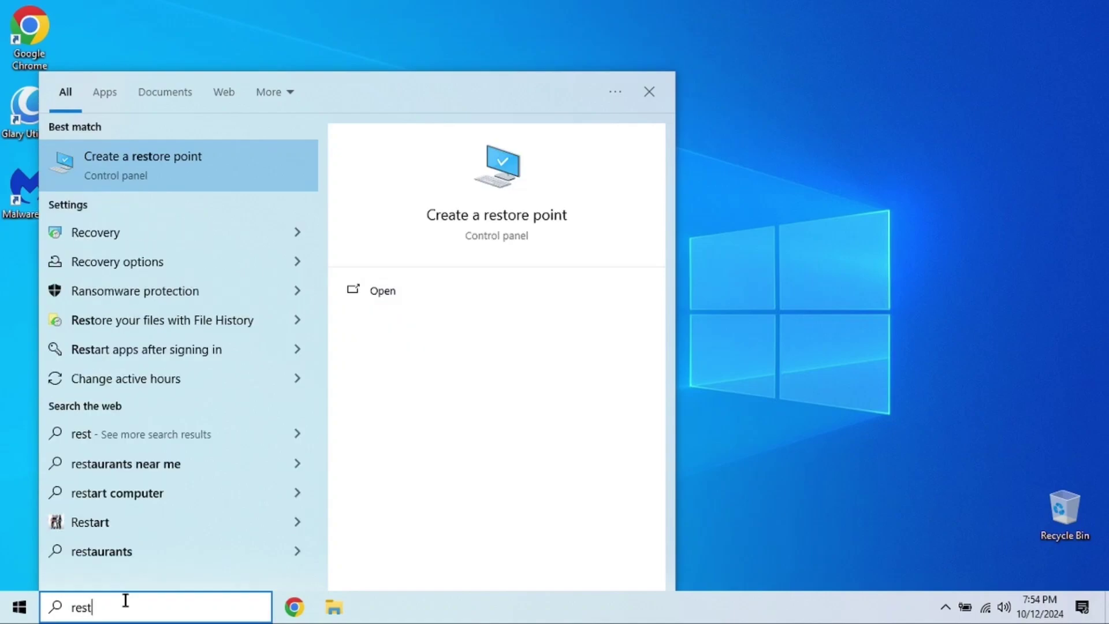
left_click(154, 156)
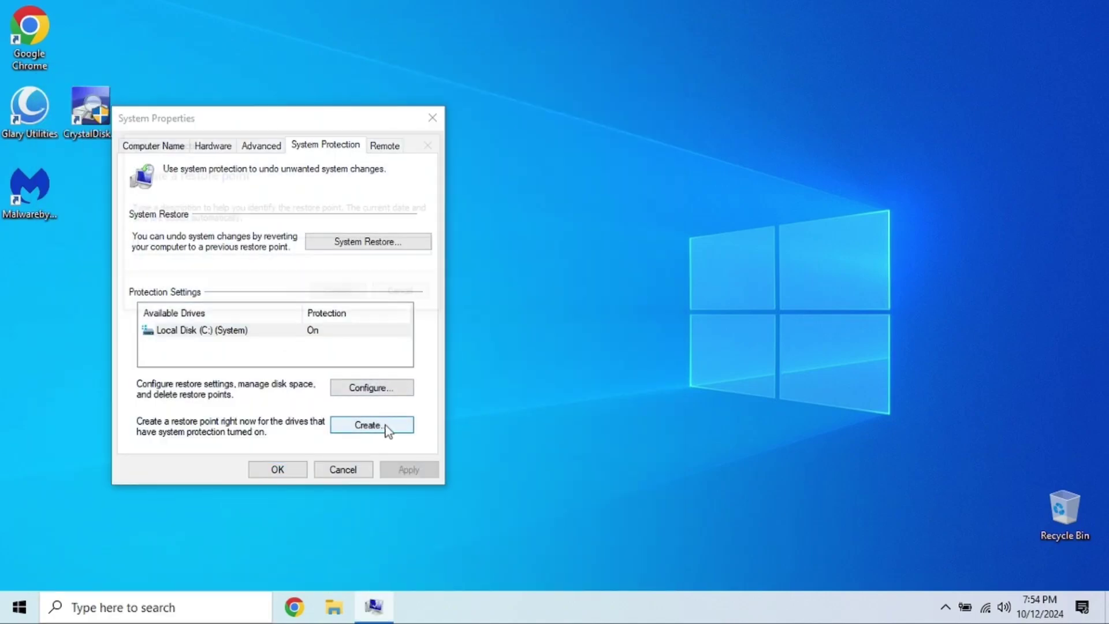
Create a restore point named 'postcleanup' and close System Properties
left_click(386, 425)
type("postcleanup")
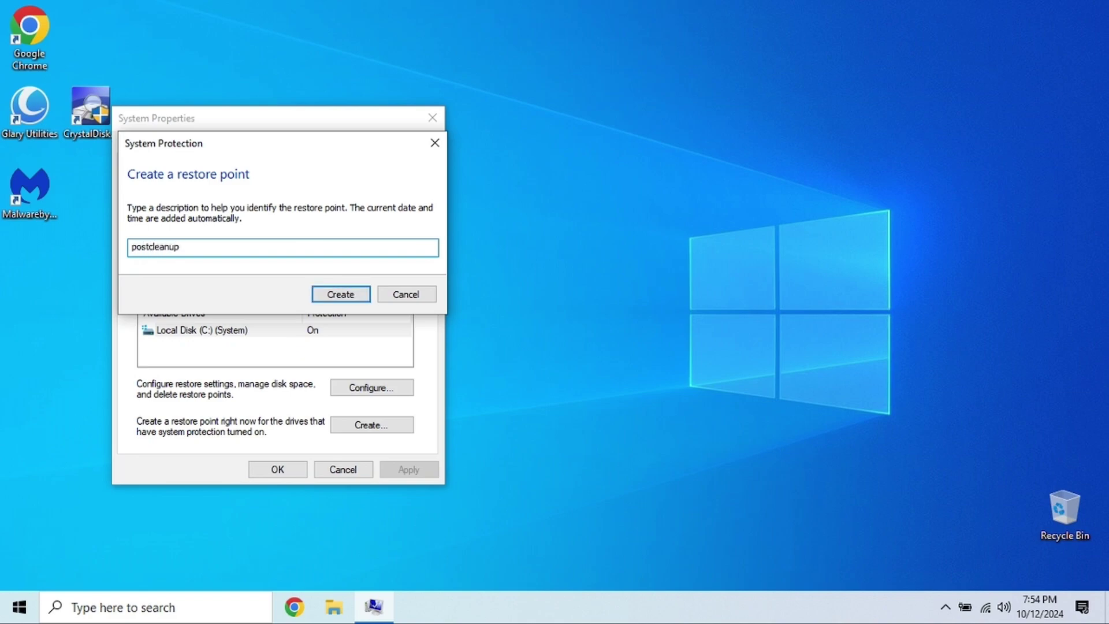
left_click(339, 293)
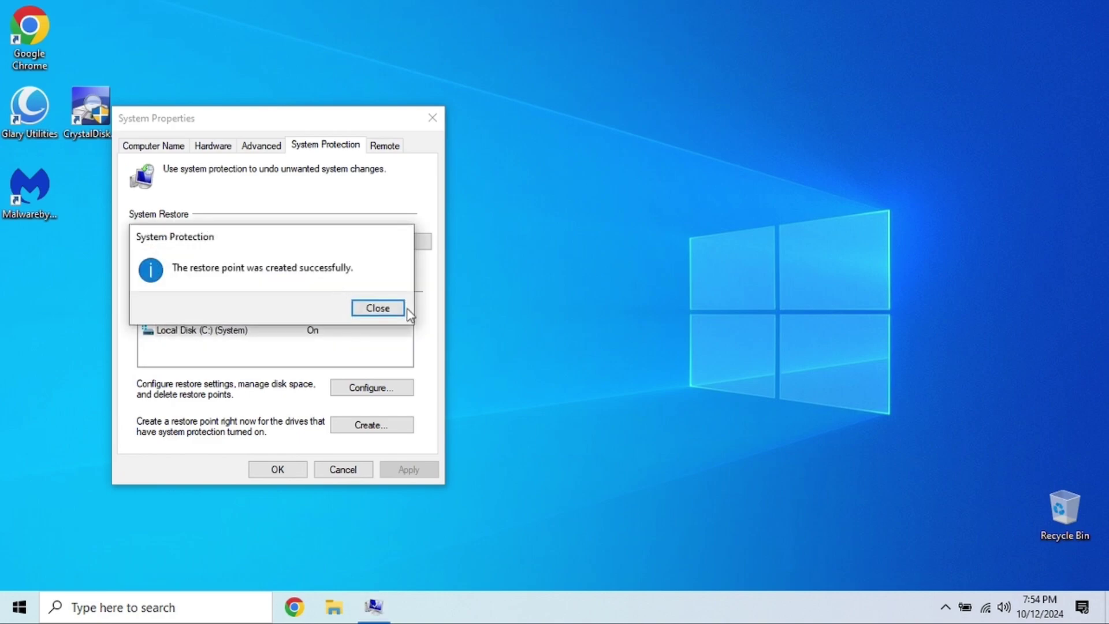
left_click(384, 309)
left_click(286, 471)
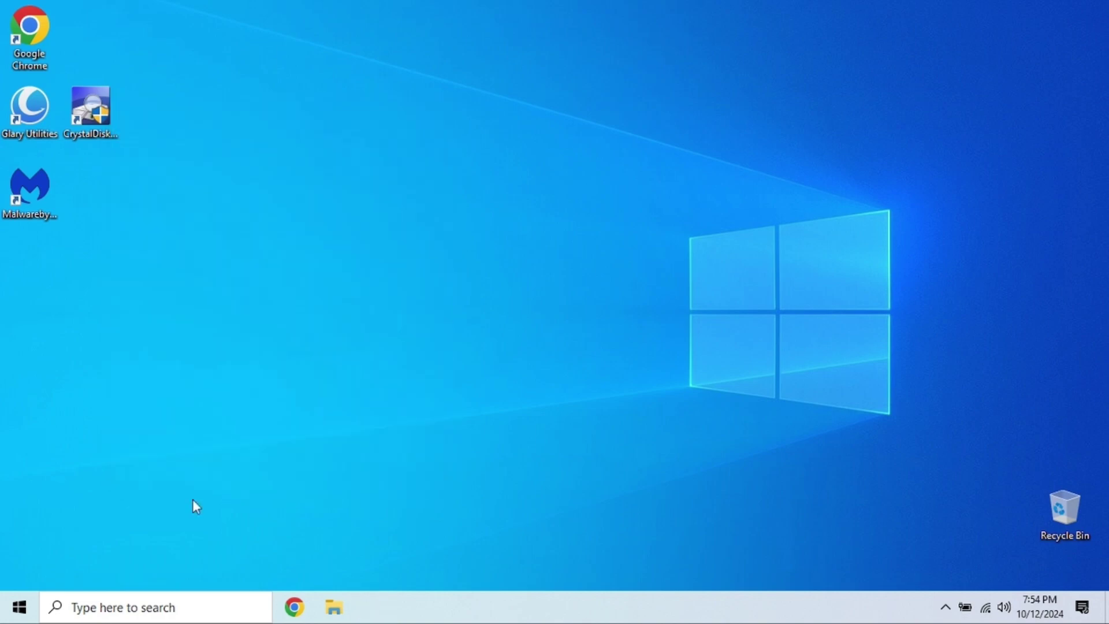
Restart Windows using the Start menu's Power options
left_click(17, 614)
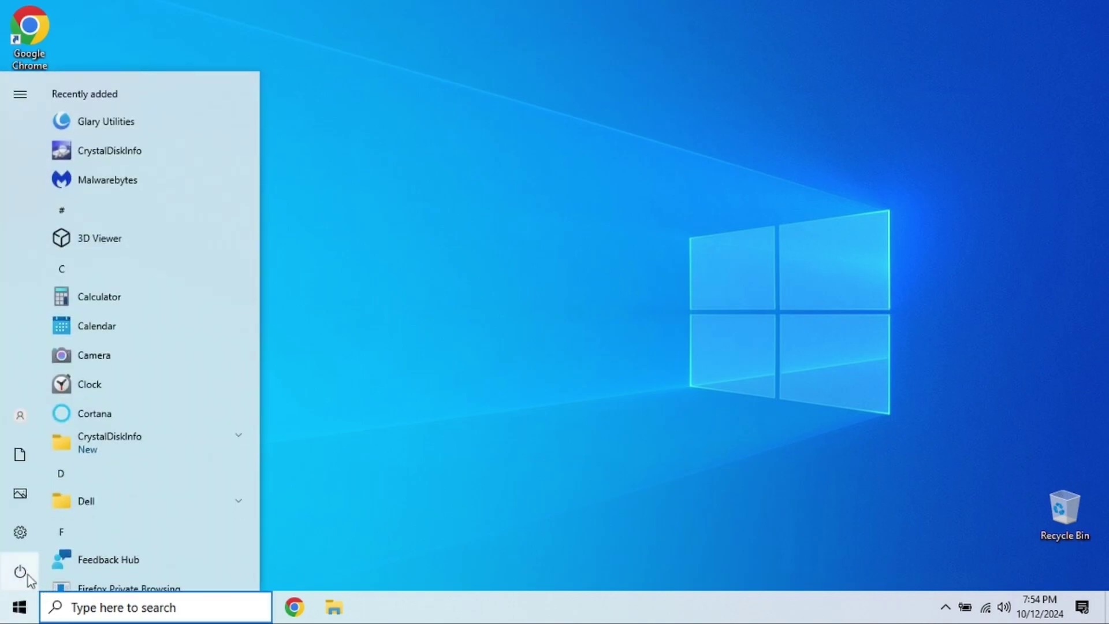
left_click(20, 571)
left_click(75, 533)
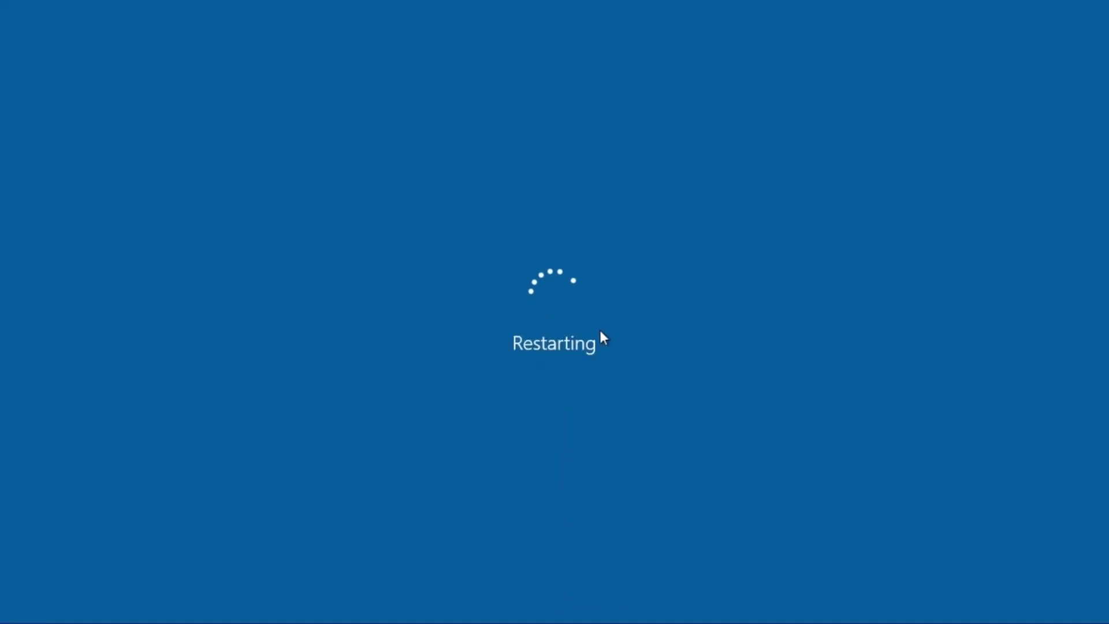